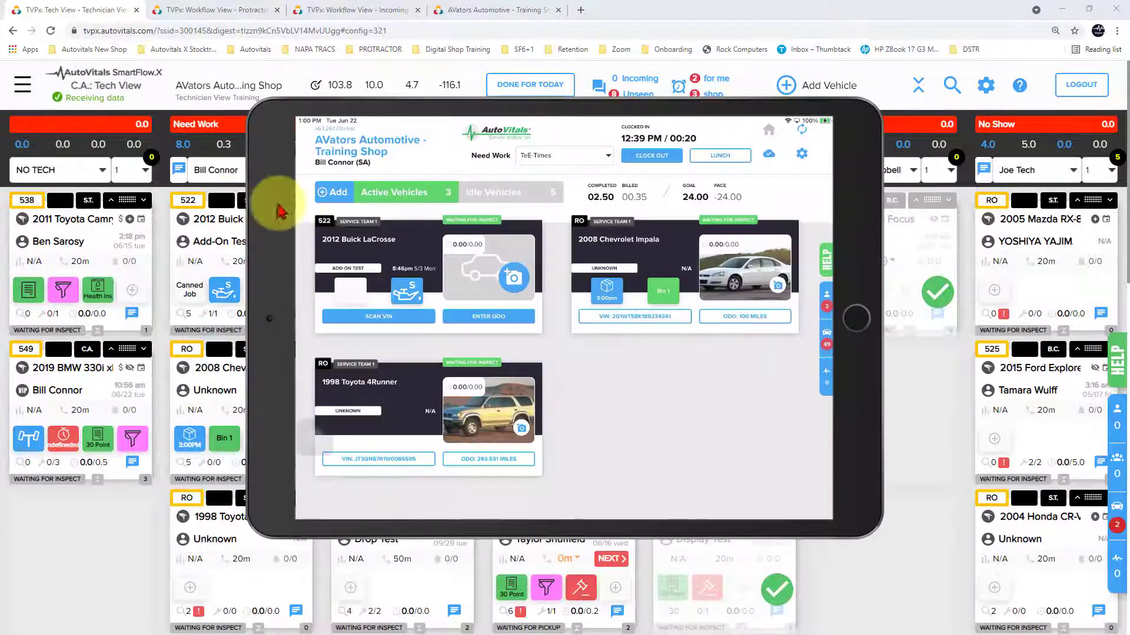
Step: Assign the 2019 BMW 330i xDrive and its three authorized jobs to the technician marked Need Work
drag(271, 202, 494, 272)
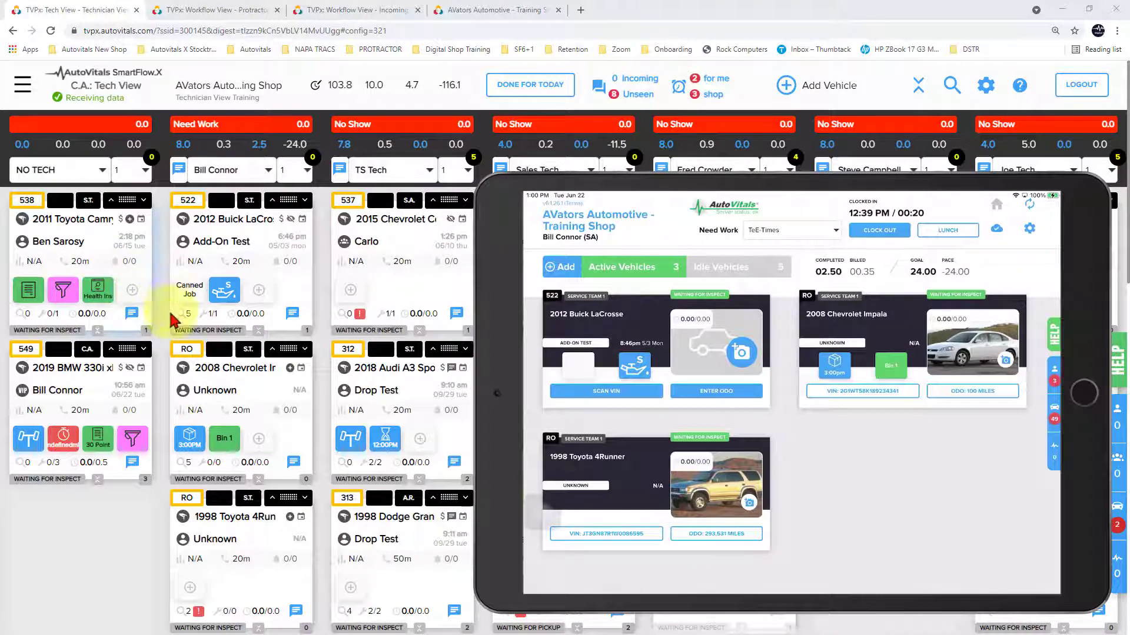
mouse_move(125, 349)
mouse_down()
mouse_move(298, 196)
mouse_move(279, 195)
mouse_up()
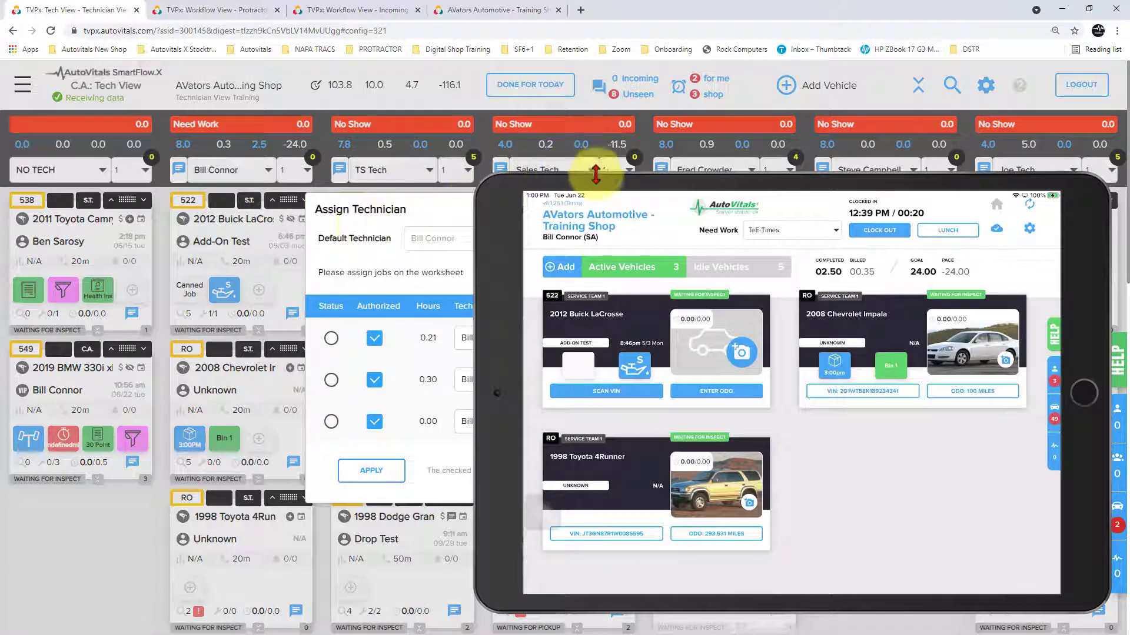
drag(517, 198, 794, 228)
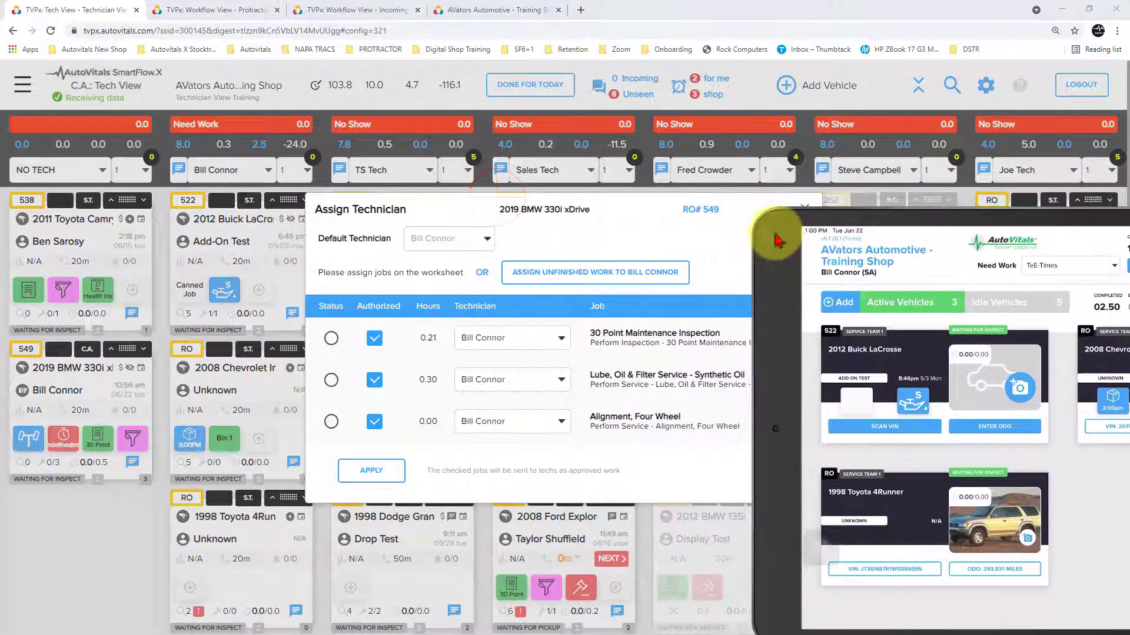
click(364, 471)
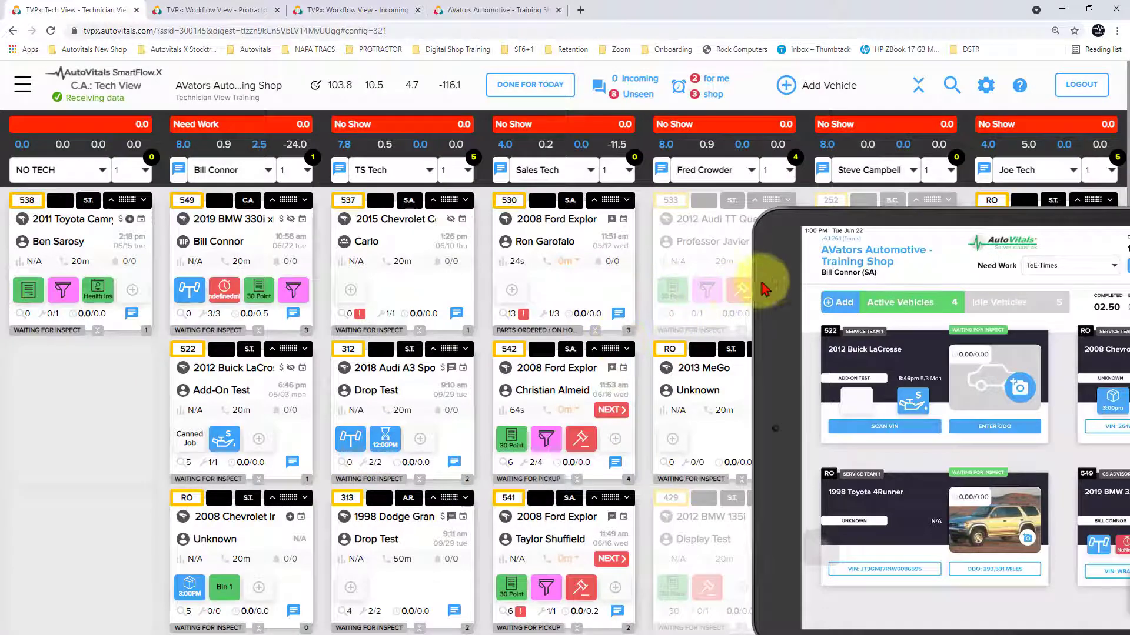
drag(762, 285, 441, 210)
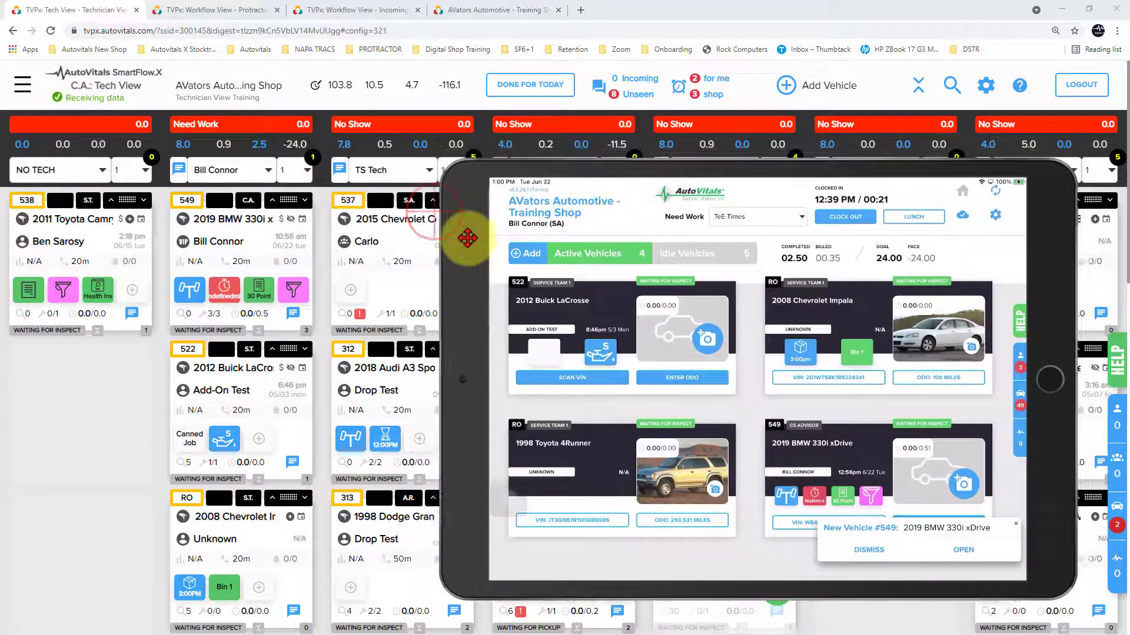
drag(435, 211, 468, 237)
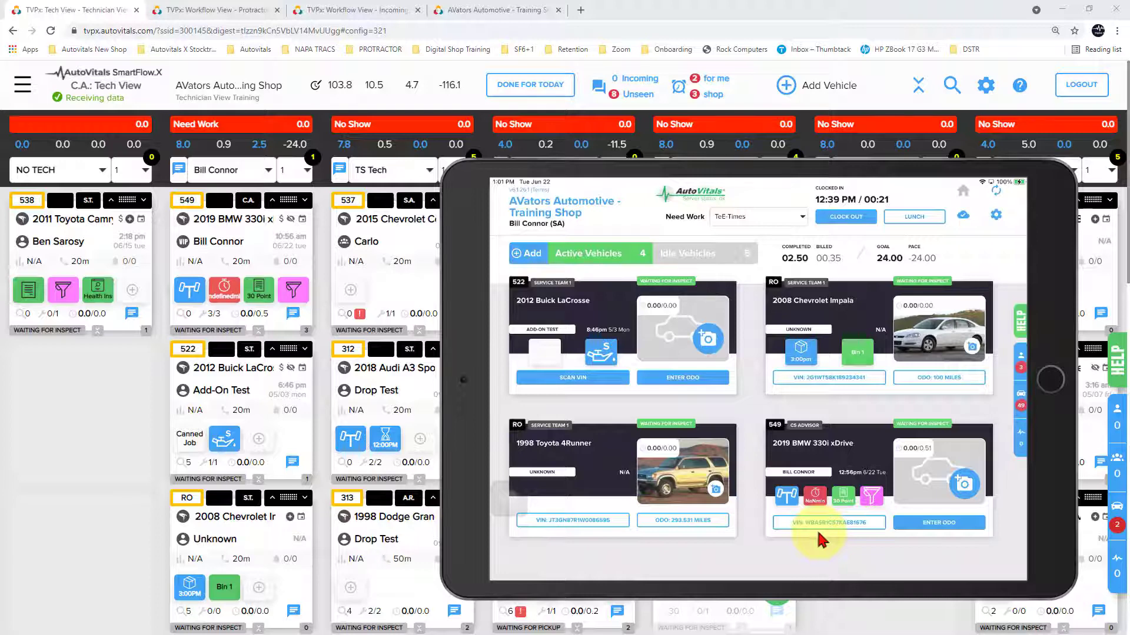
Step: Set the 2019 BMW 330i xDrive's odometer reading to 123456 miles on the technician tablet
click(817, 523)
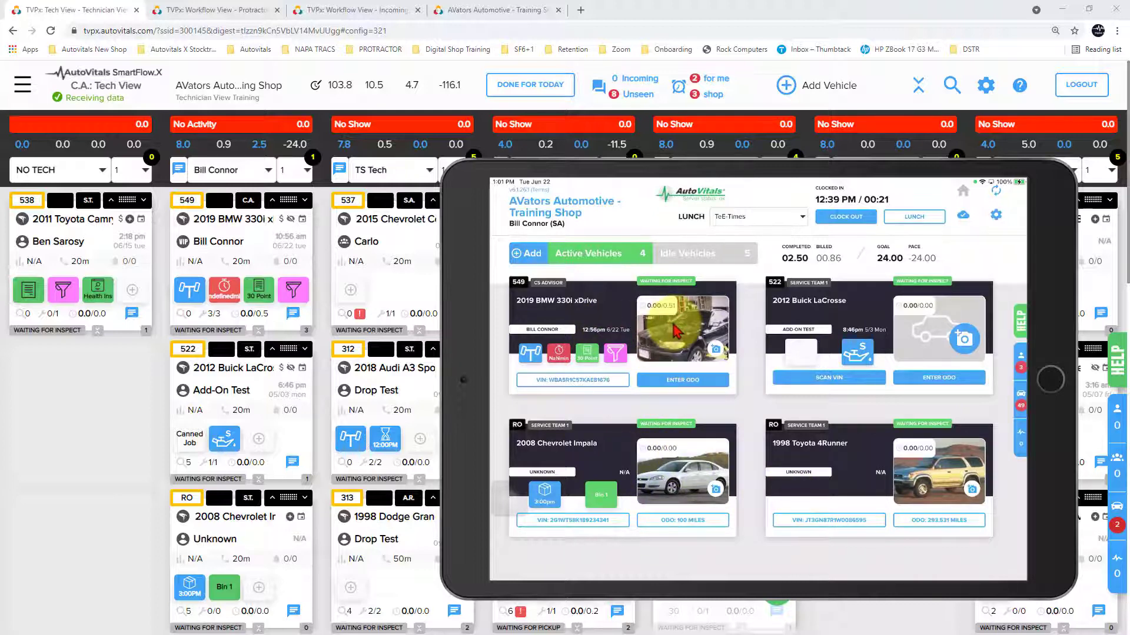
click(672, 375)
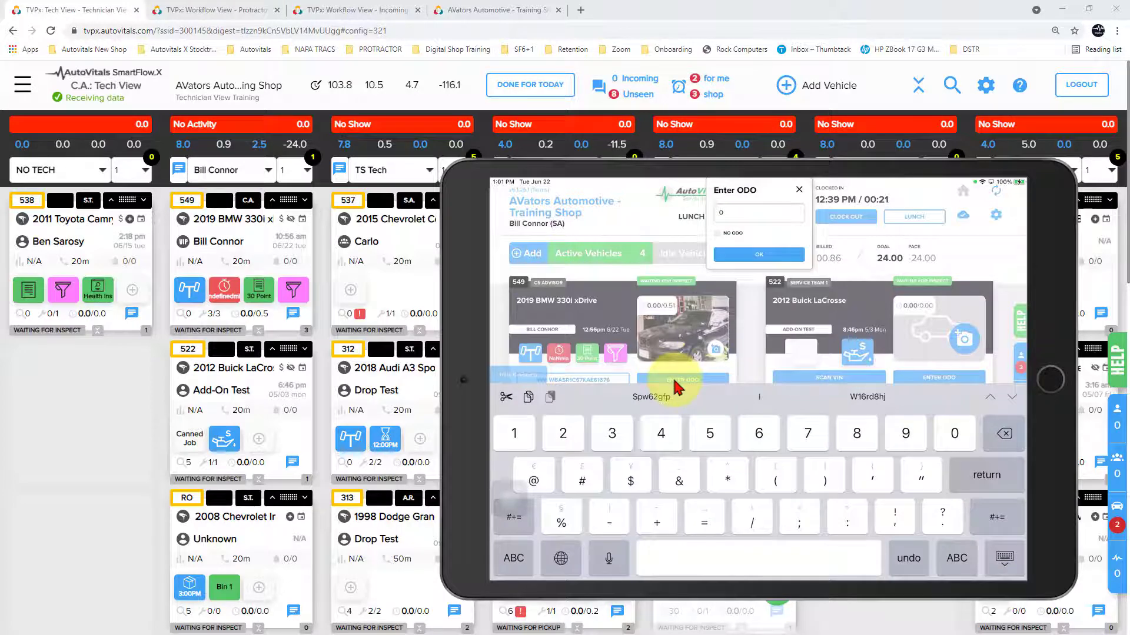
key(BackSpace)
text(123456)
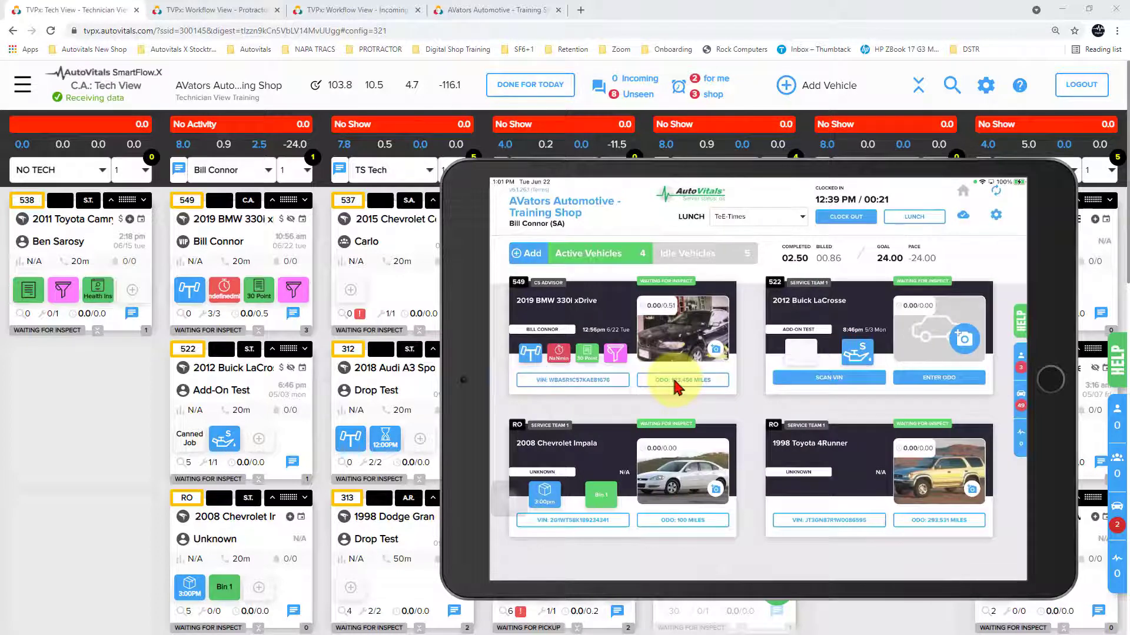
Step: Open the 2019 BMW 330i xDrive's work order and review its in-progress jobs
click(675, 383)
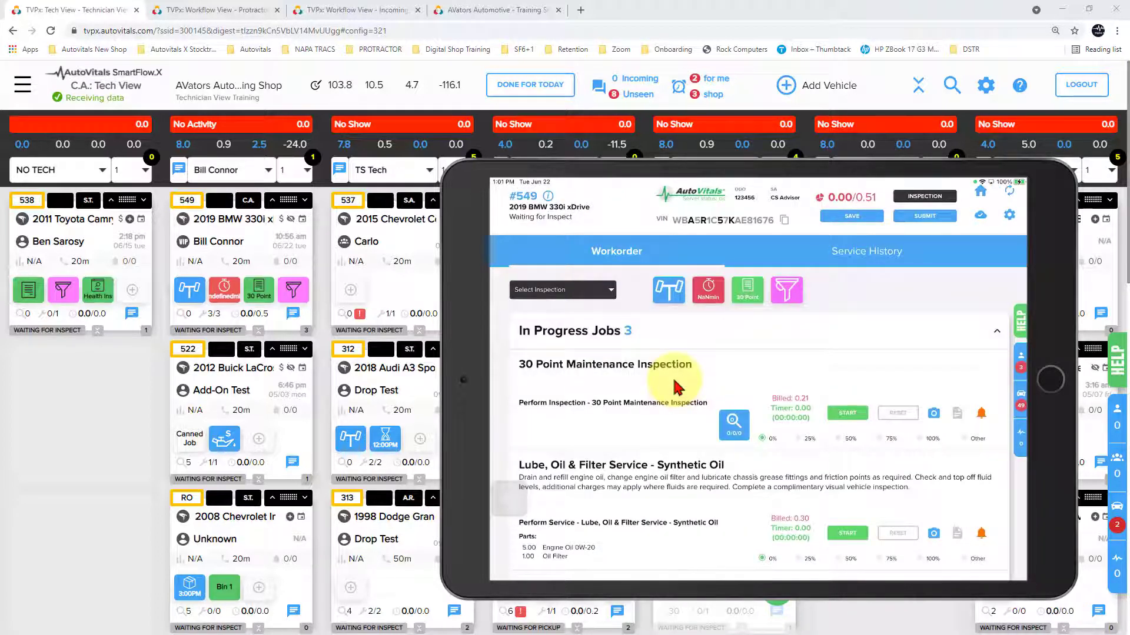
scroll(675, 388, down, 3)
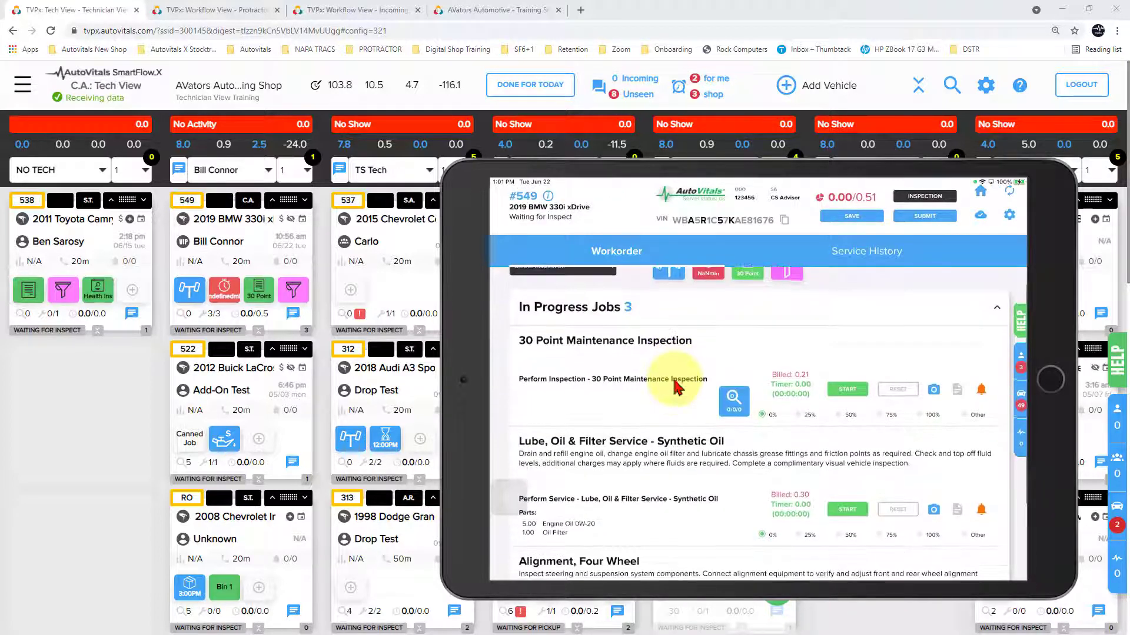
scroll(675, 382, down, 2)
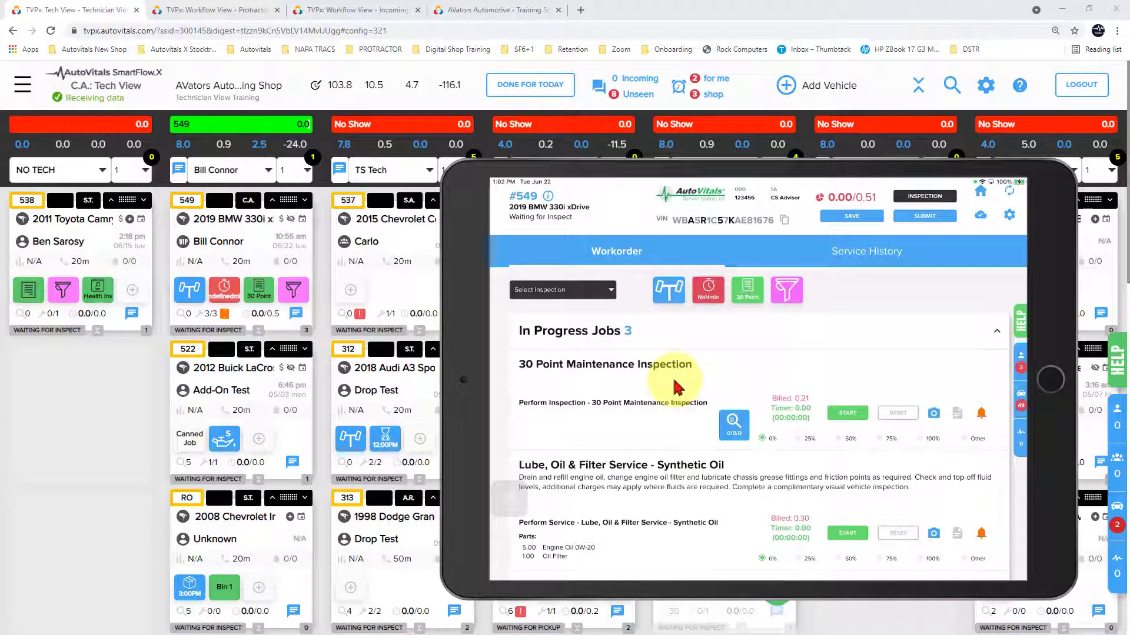
click(677, 387)
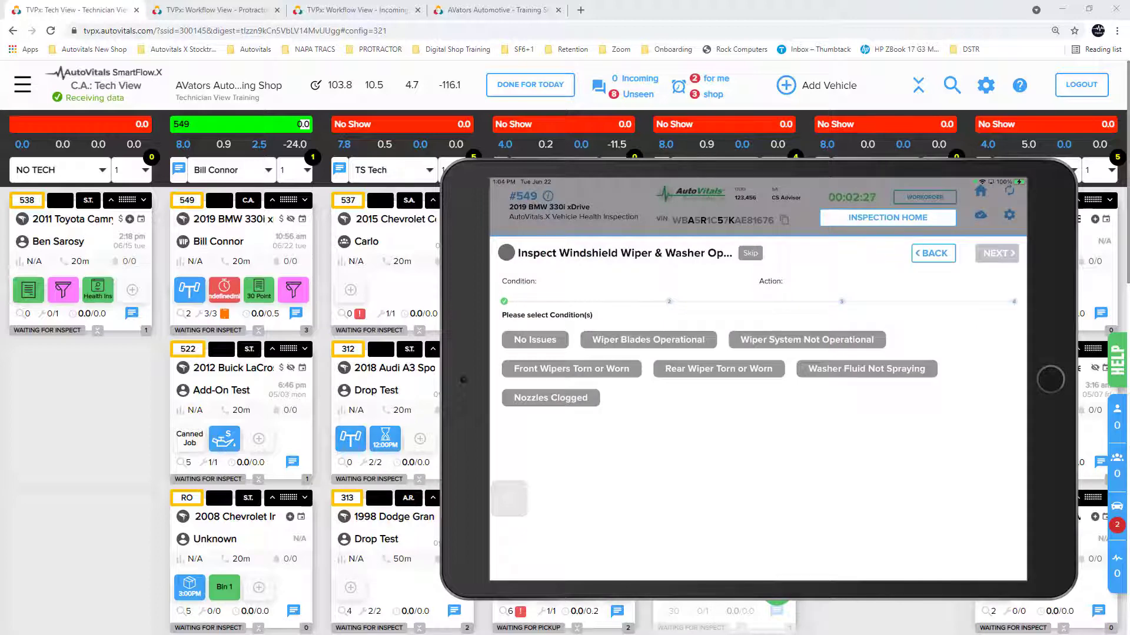
Step: Record Rear Wiper Torn or Worn for the windshield wipers and Hood Shocks Not Working for the hood shocks, latch and release
click(718, 369)
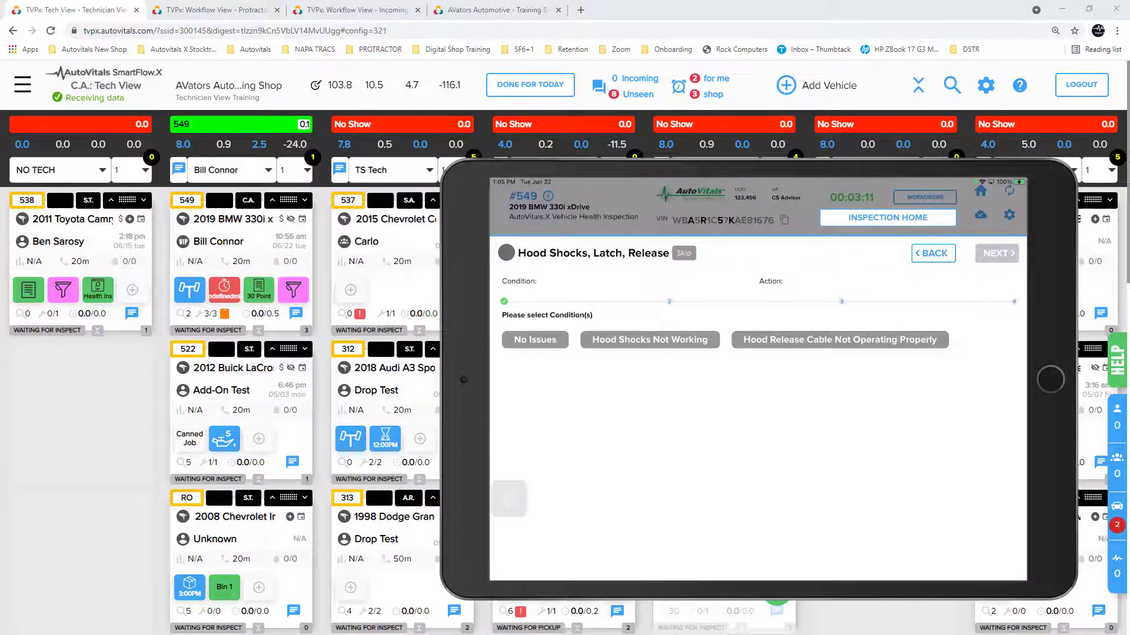
click(650, 340)
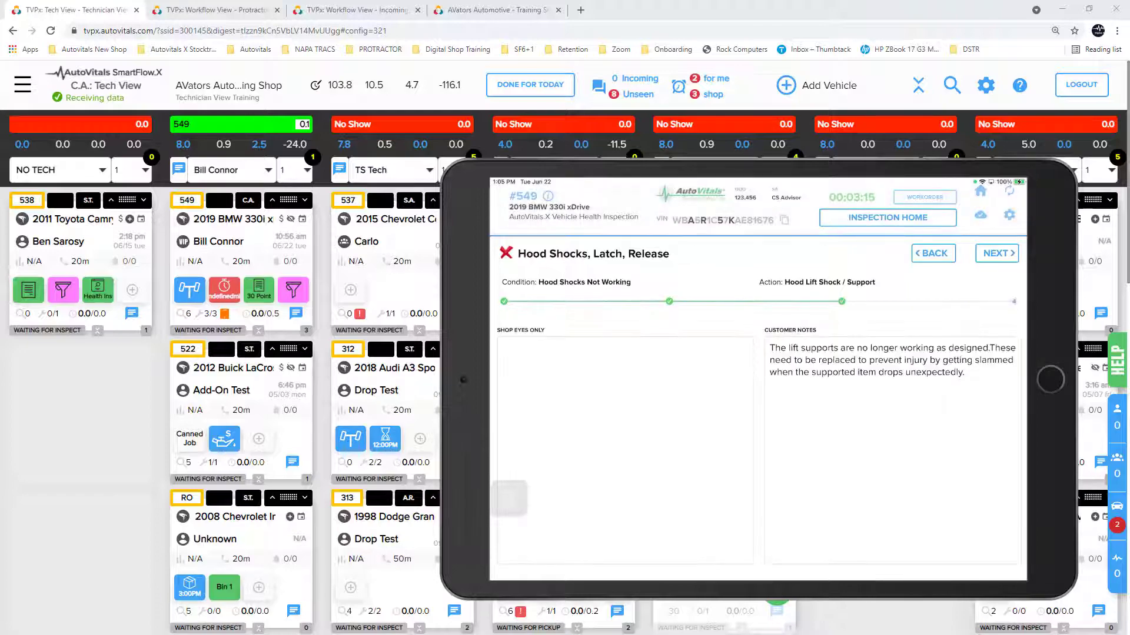
click(997, 253)
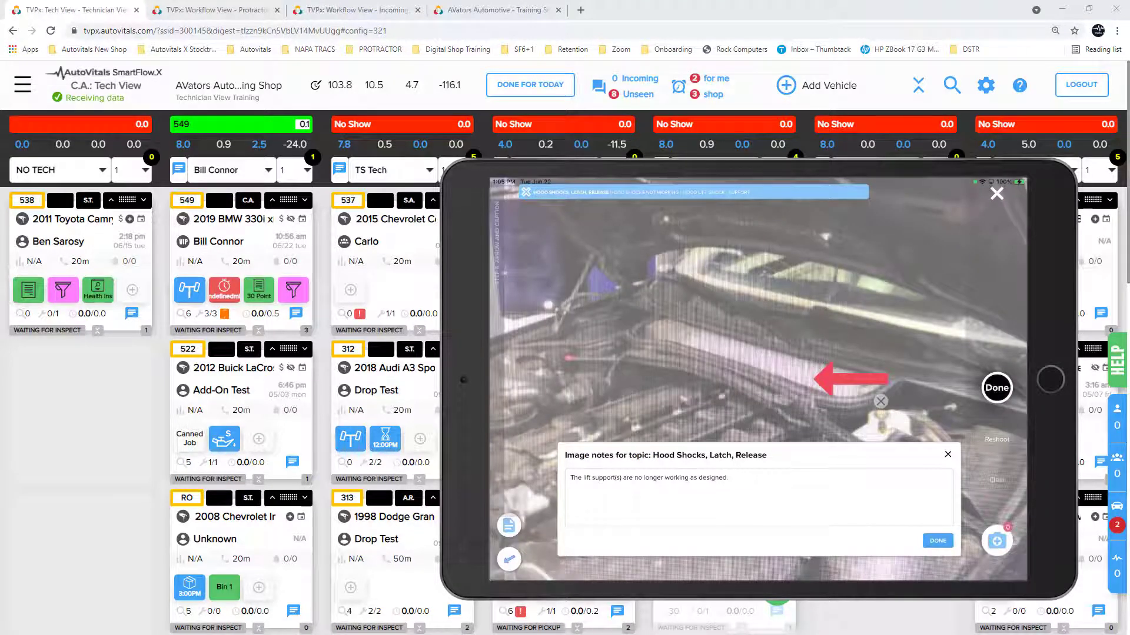
Step: Accept the suggested note on the hood shocks photo and mark its upper-left and lower-right areas with one arrow each
click(938, 541)
drag(851, 379, 624, 344)
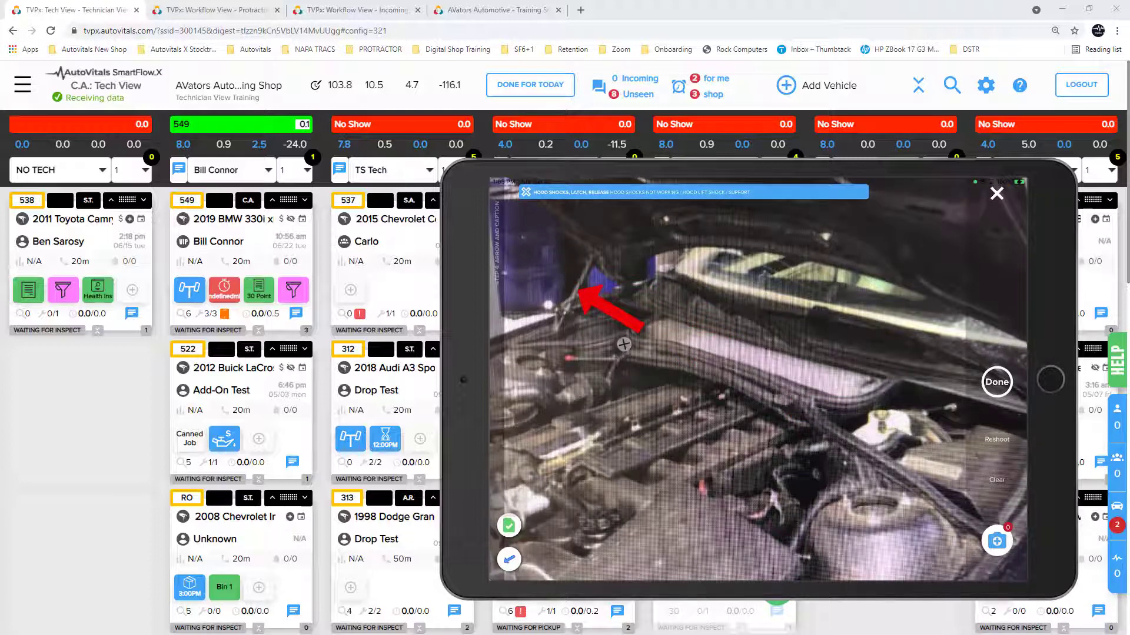
click(509, 559)
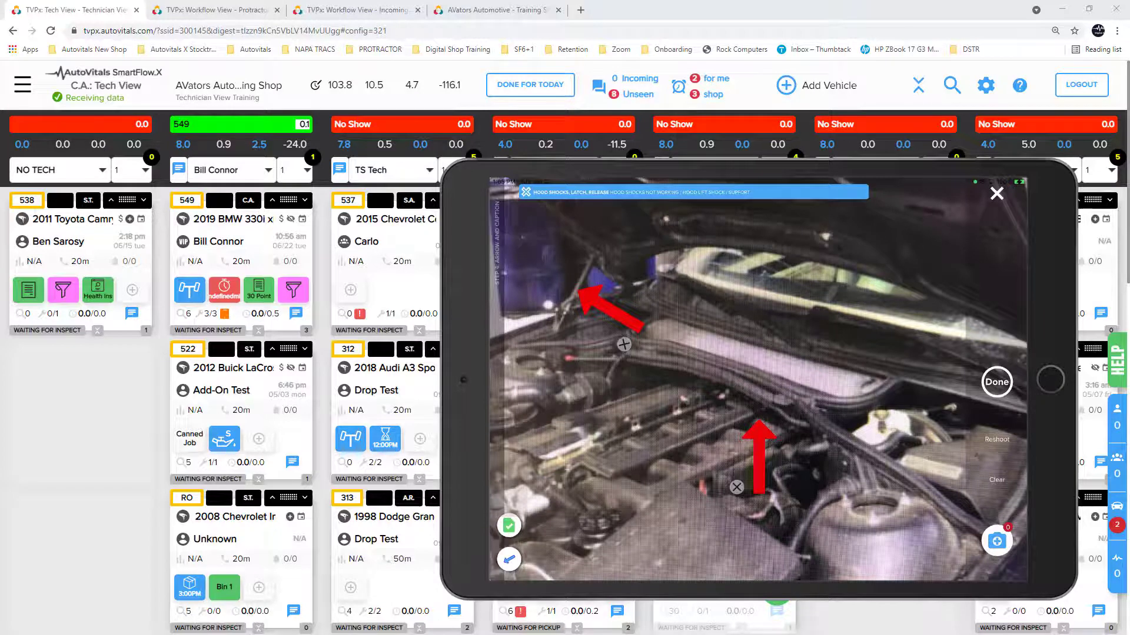
drag(759, 456, 986, 455)
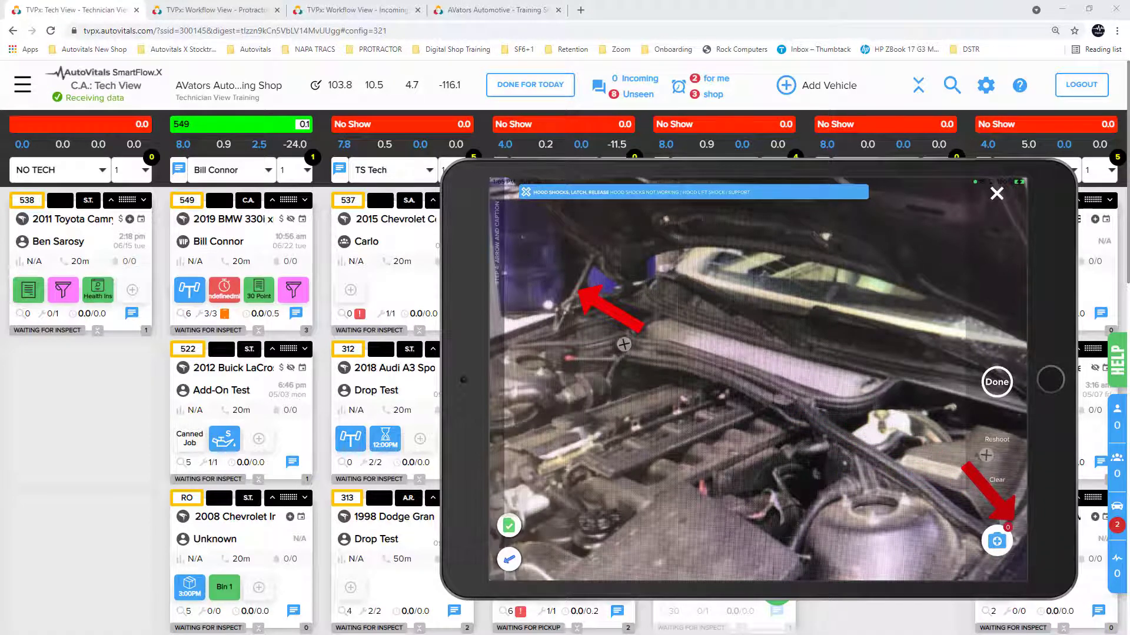
click(997, 382)
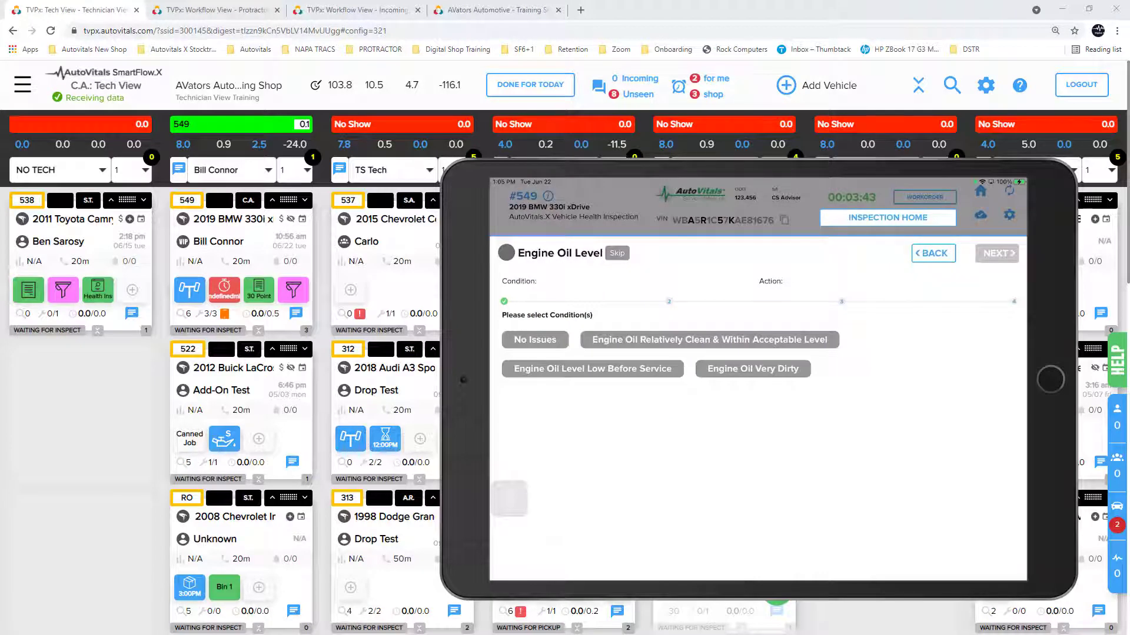
Step: Record Engine Oil Very Dirty for the engine oil level with a dipstick photo, the suggested note and an arrow pointing at the dipstick
click(753, 368)
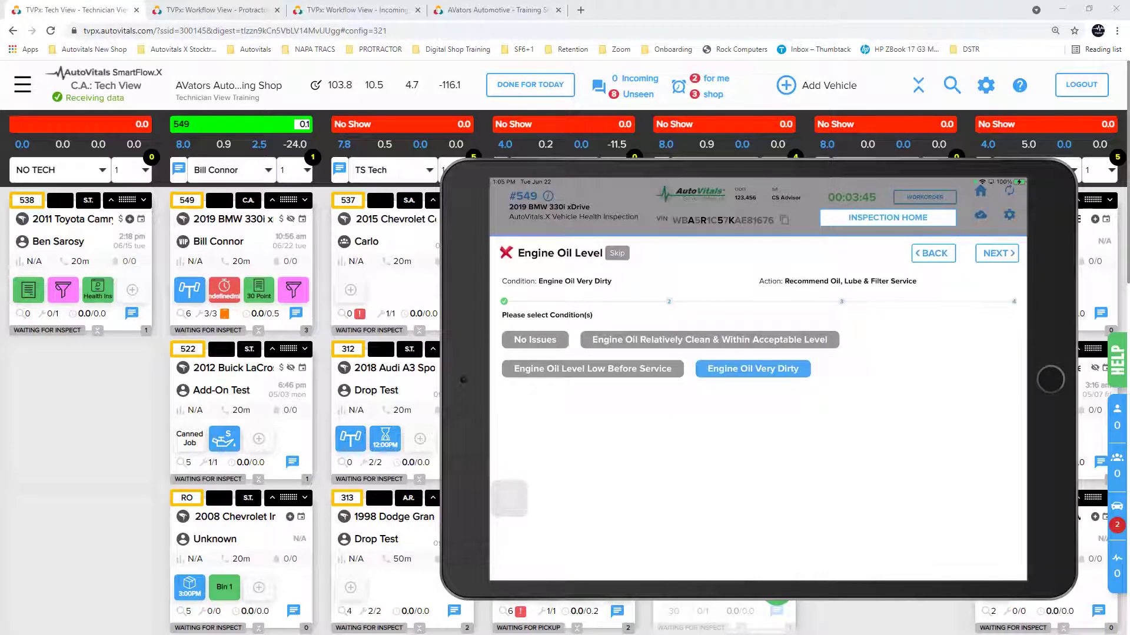
click(997, 254)
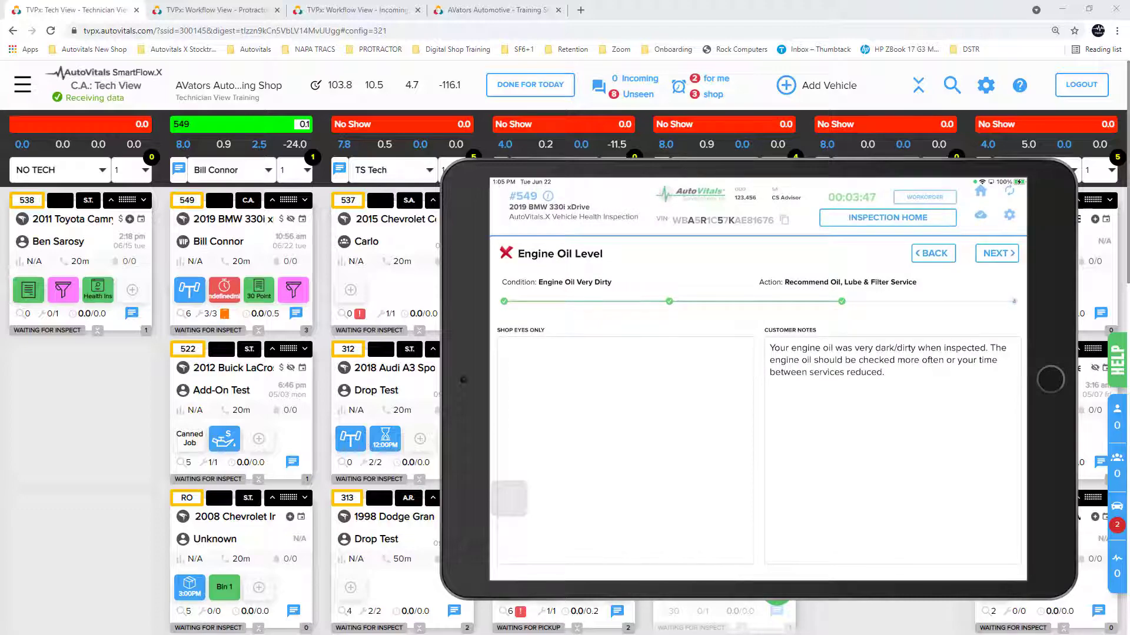
click(997, 254)
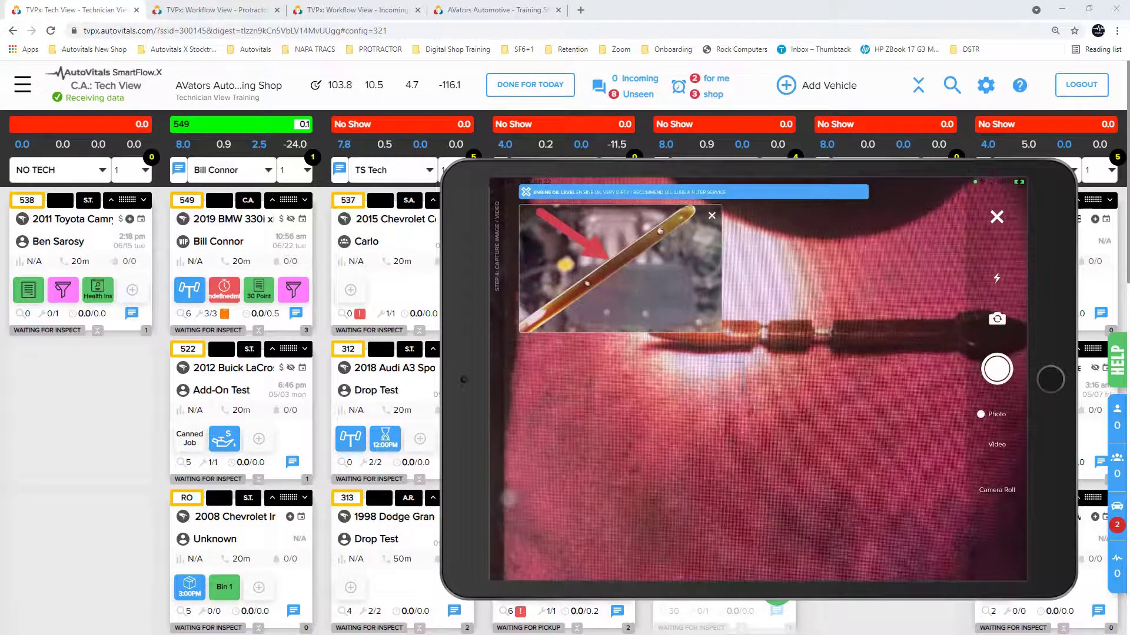
click(997, 369)
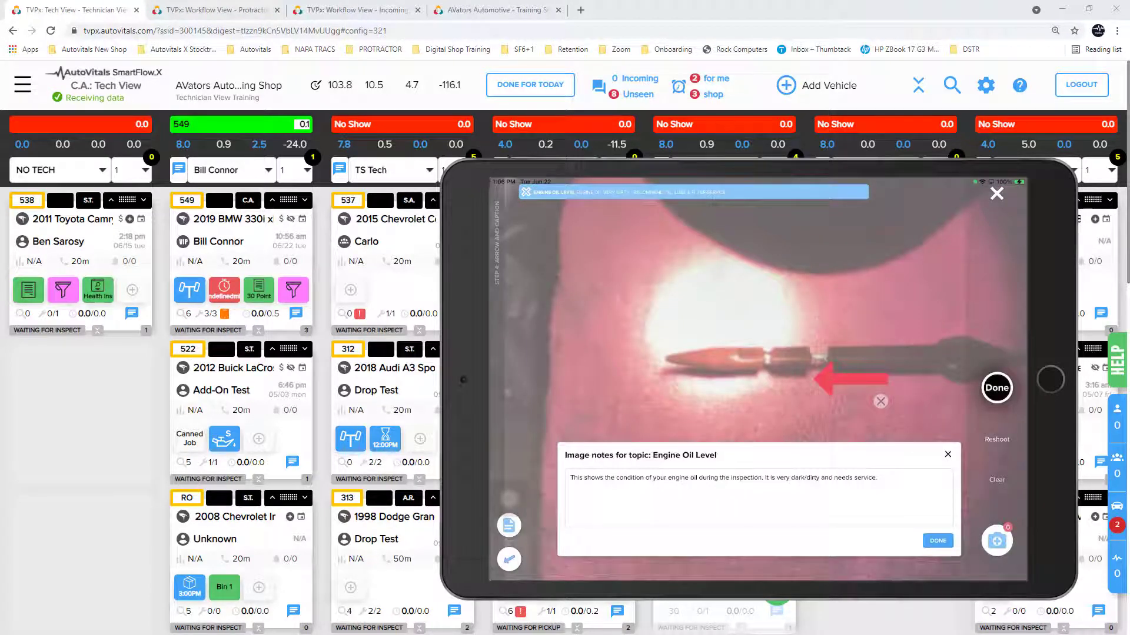
click(938, 541)
drag(881, 401, 758, 434)
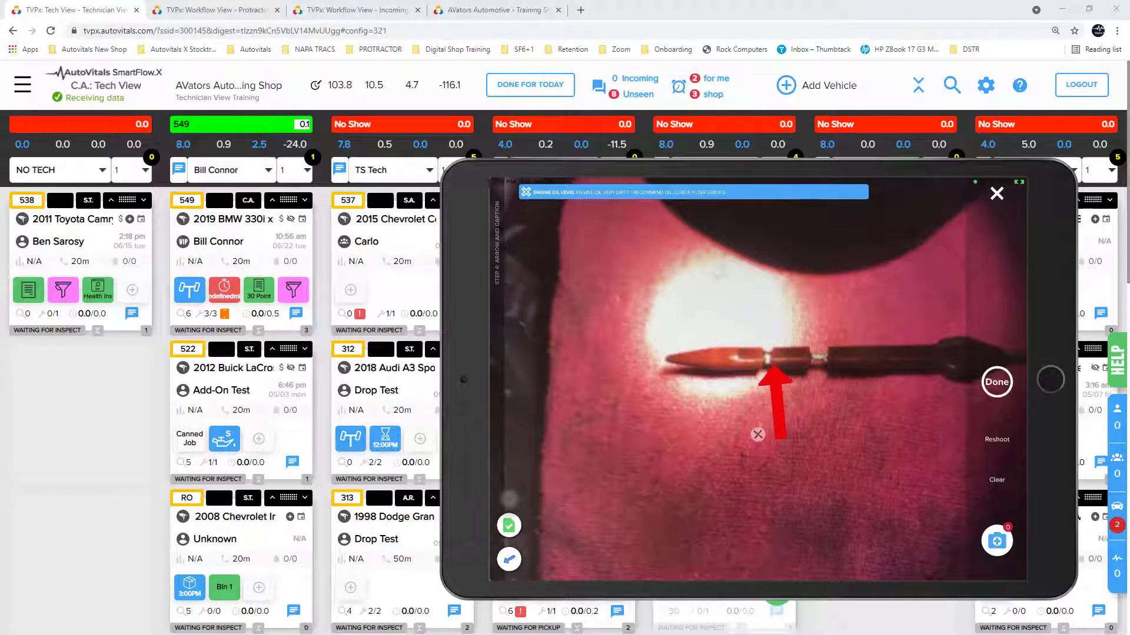
click(997, 382)
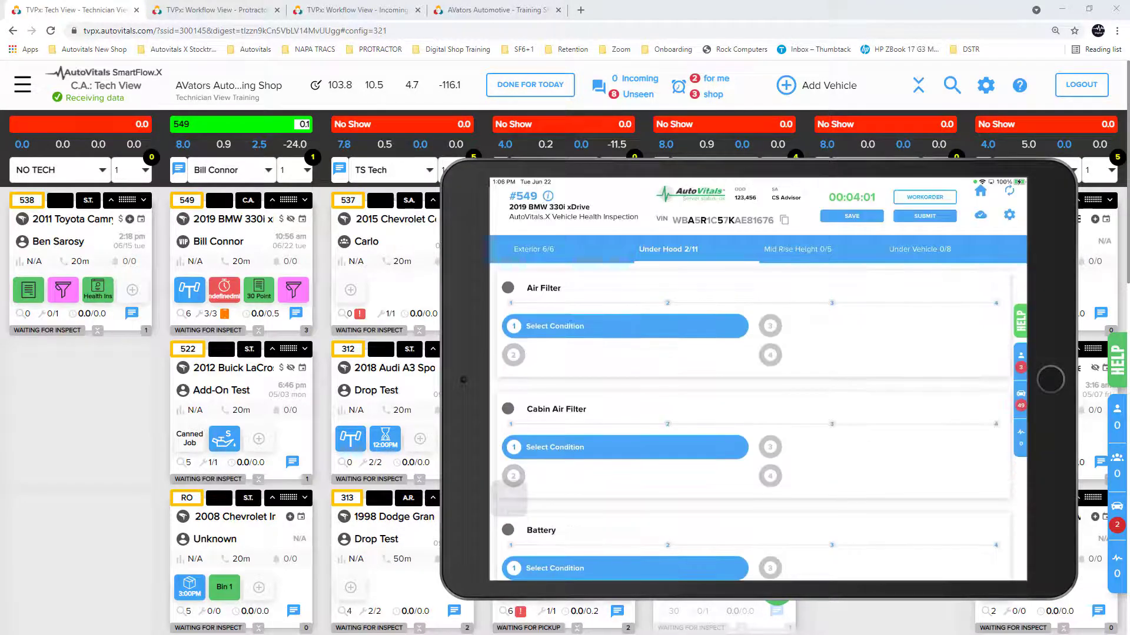
Step: Record Air Filter is Dirty for the air filter with a photo, the suggested note and an arrow on the filter pleats
click(625, 325)
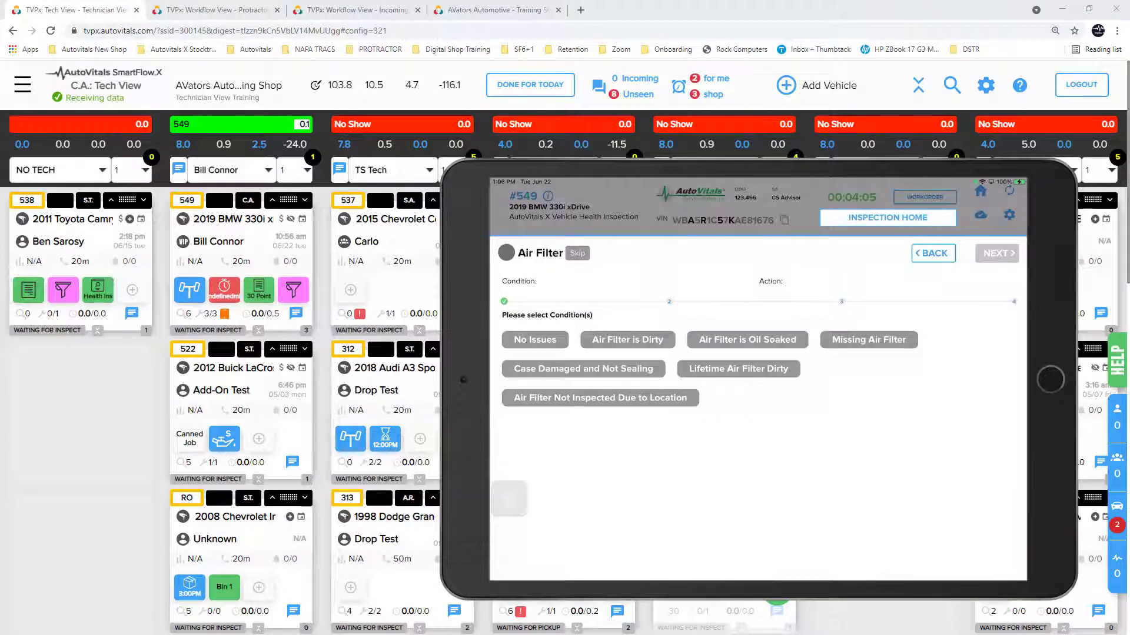
click(627, 340)
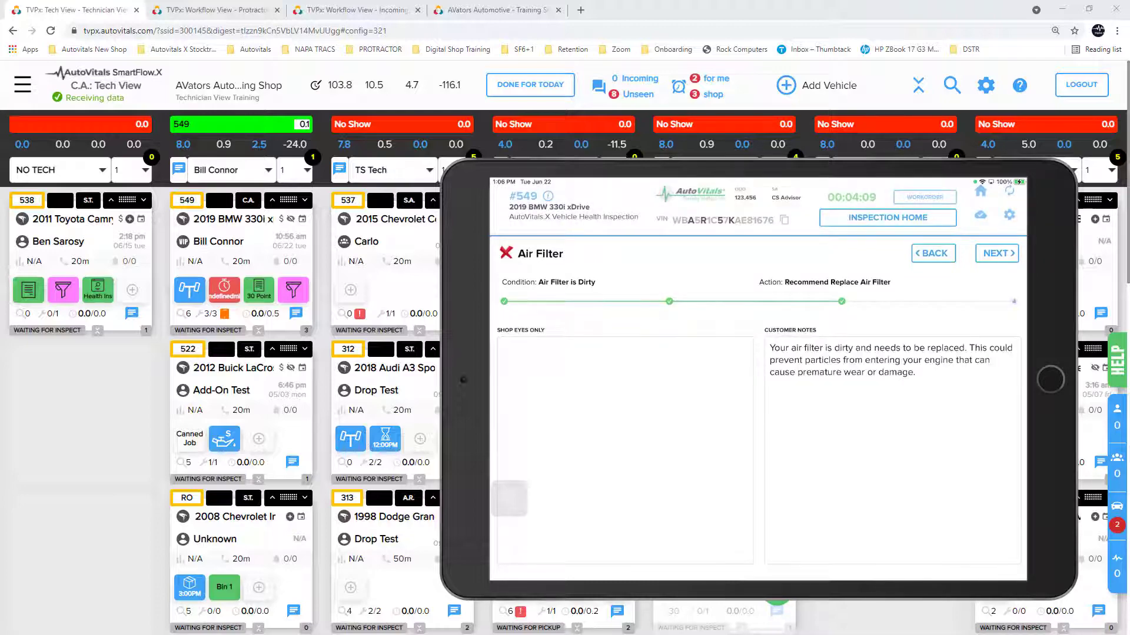
click(997, 253)
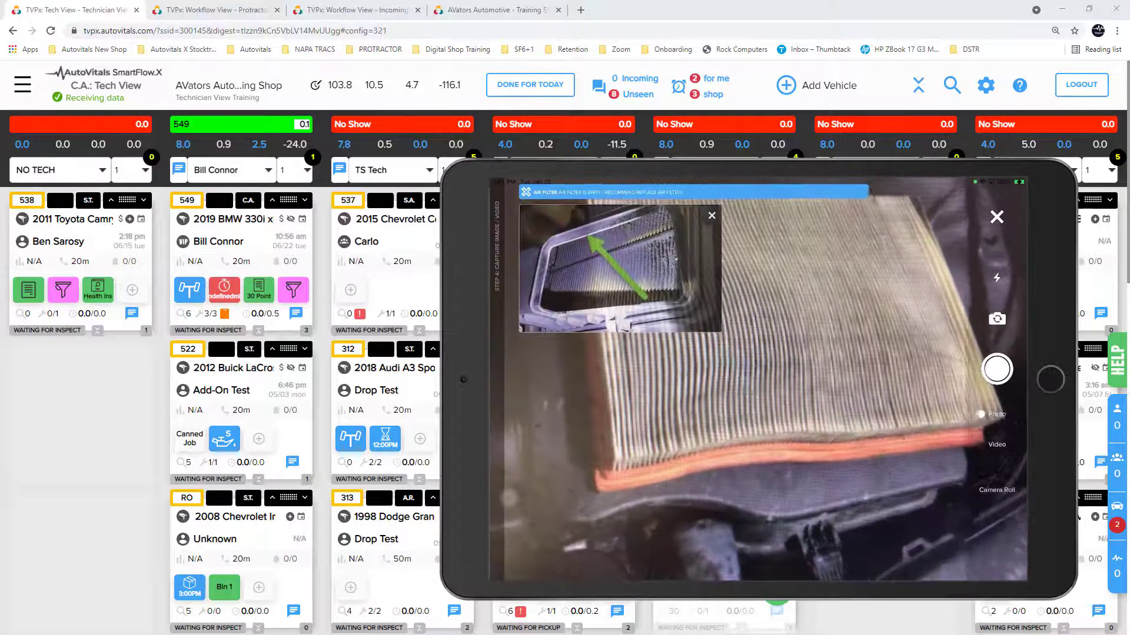
click(996, 369)
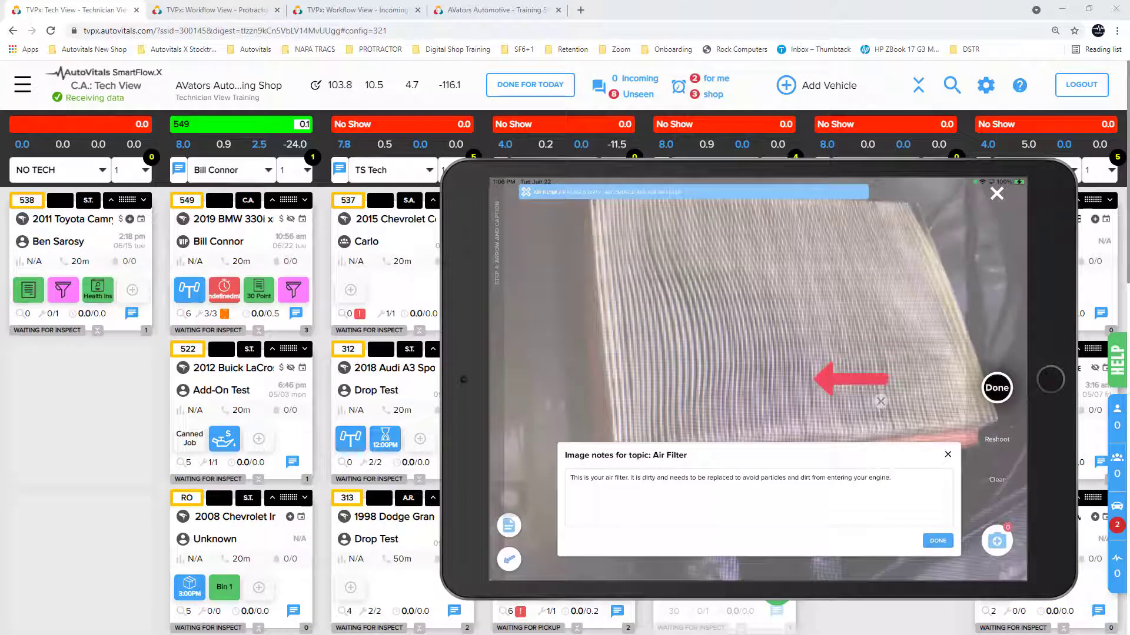
click(938, 541)
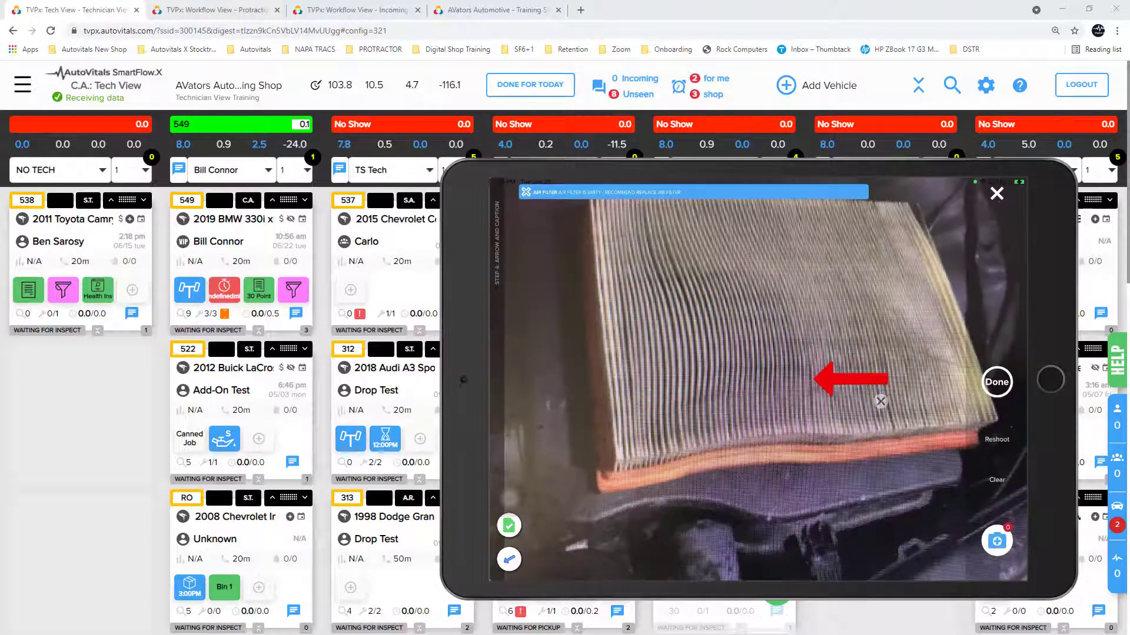
drag(852, 378, 815, 347)
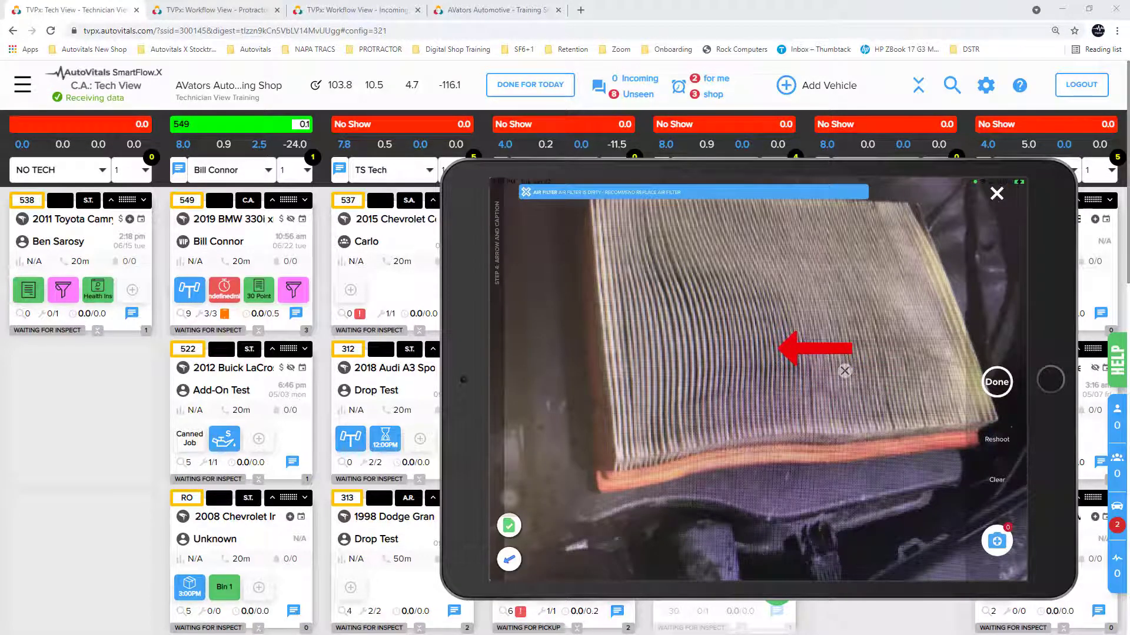
click(997, 382)
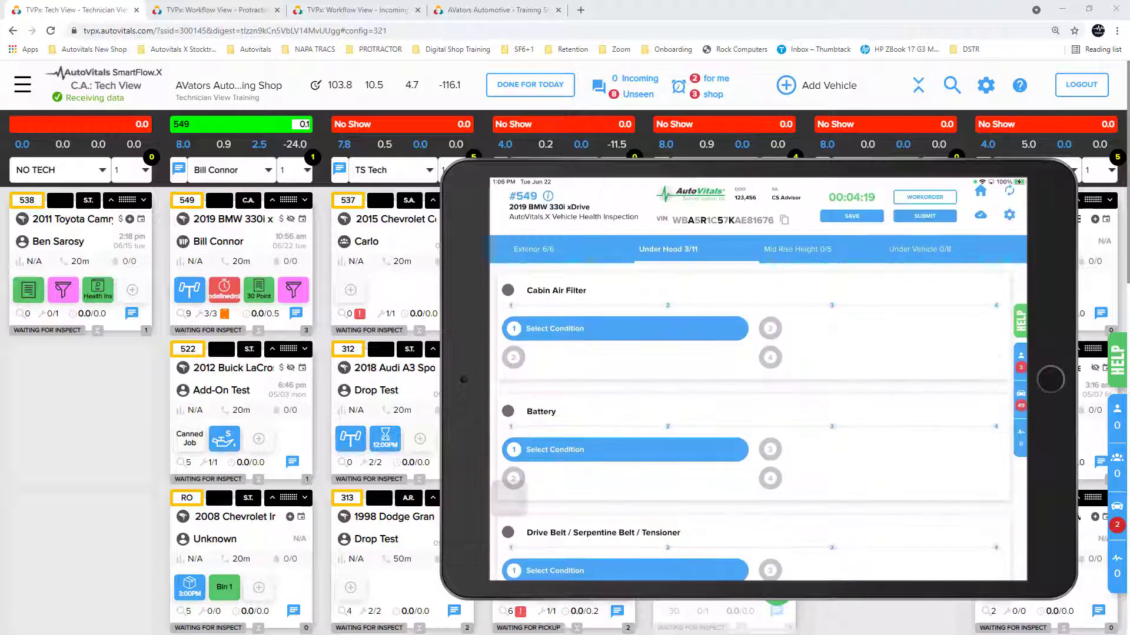
Step: Select Dirty Cabin Air Filter as the condition of the cabin air filter
click(625, 327)
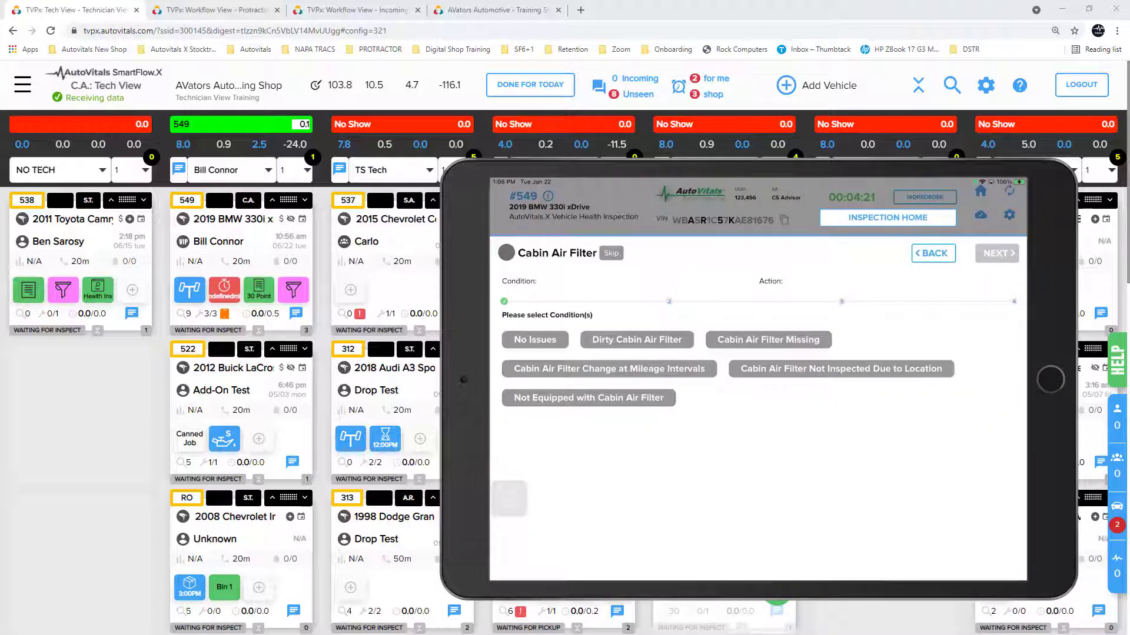
click(637, 340)
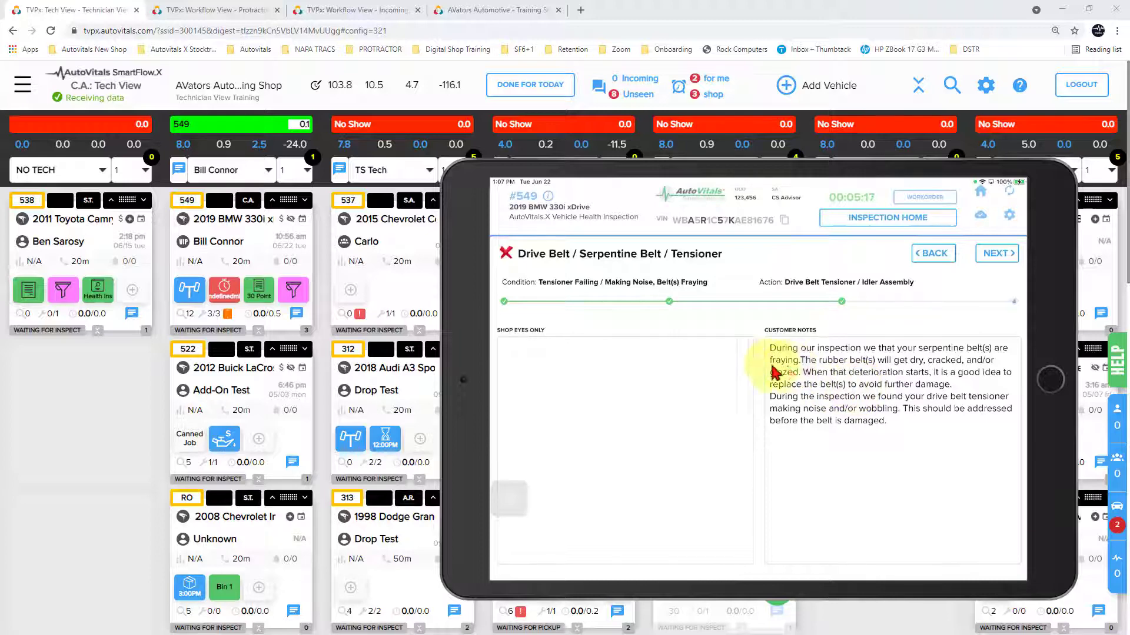
Step: Dictate a shop-only note for the drive belt covering the 135 amp alternator, main belt and main tensioner replacement, and estimated labor time 3.0 hours
click(601, 405)
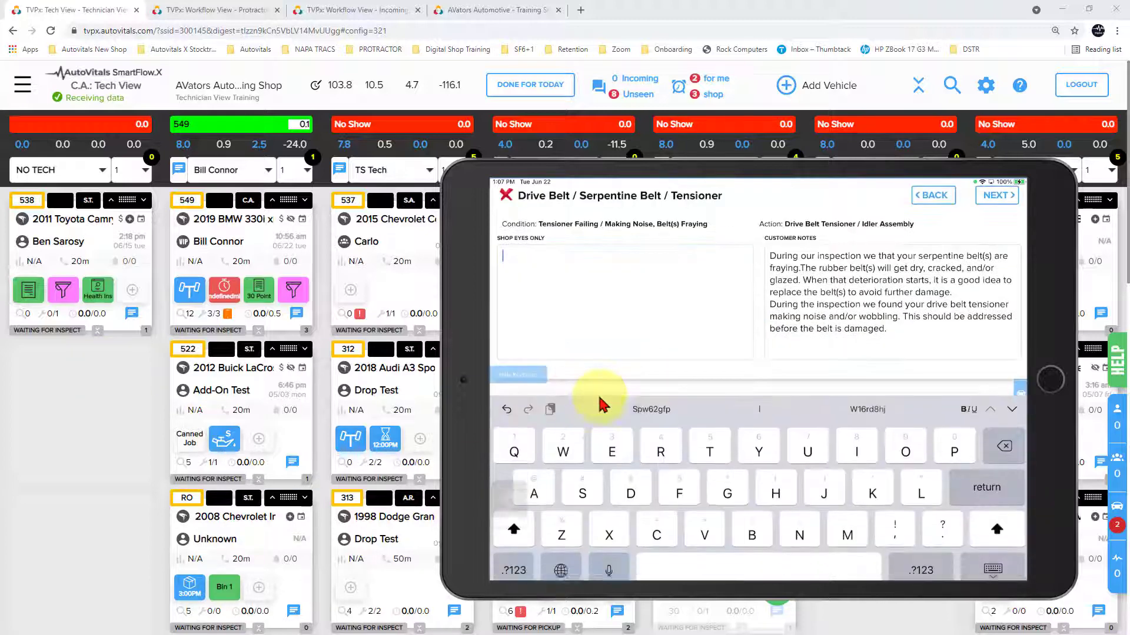
click(605, 559)
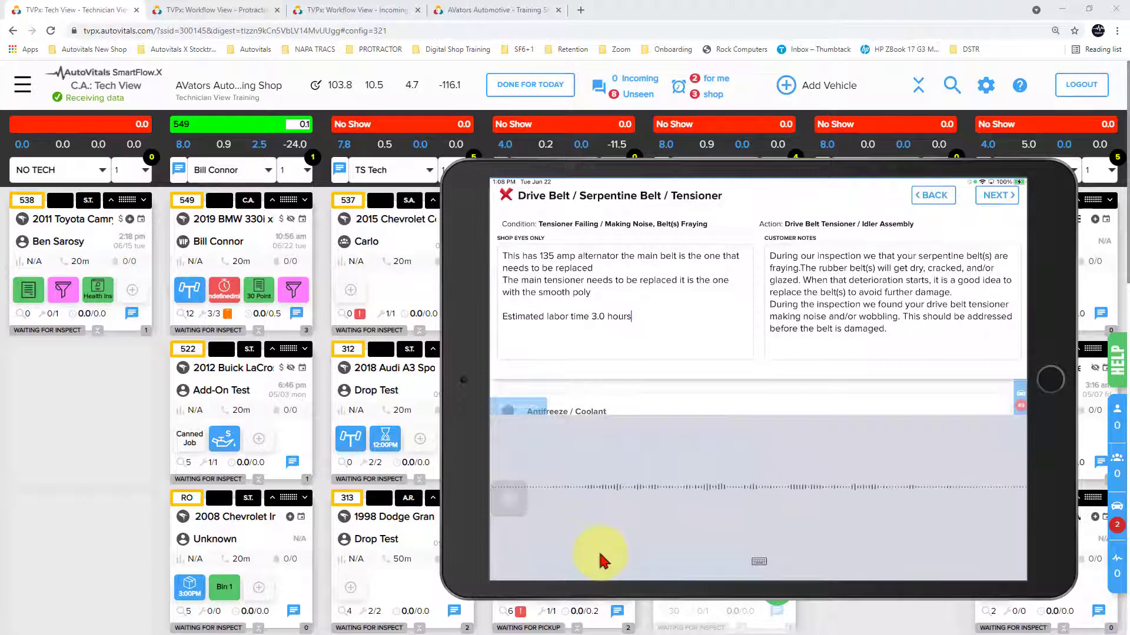
click(603, 559)
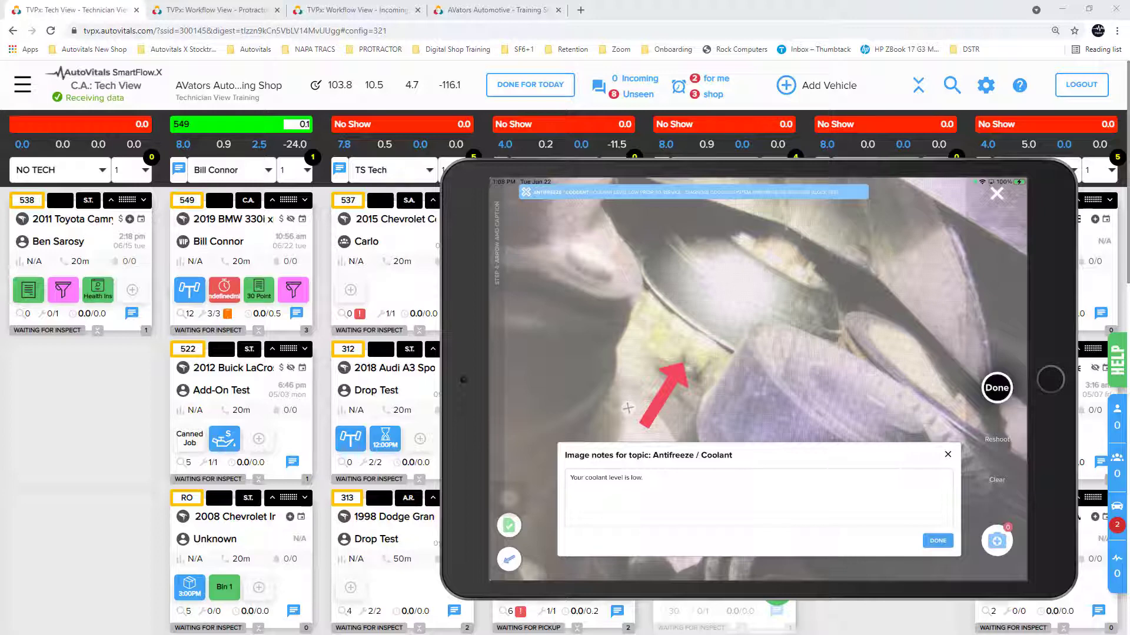
Step: Extend the Antifreeze / Coolant photo note with dictated text below "Your coolant level is low."
click(759, 497)
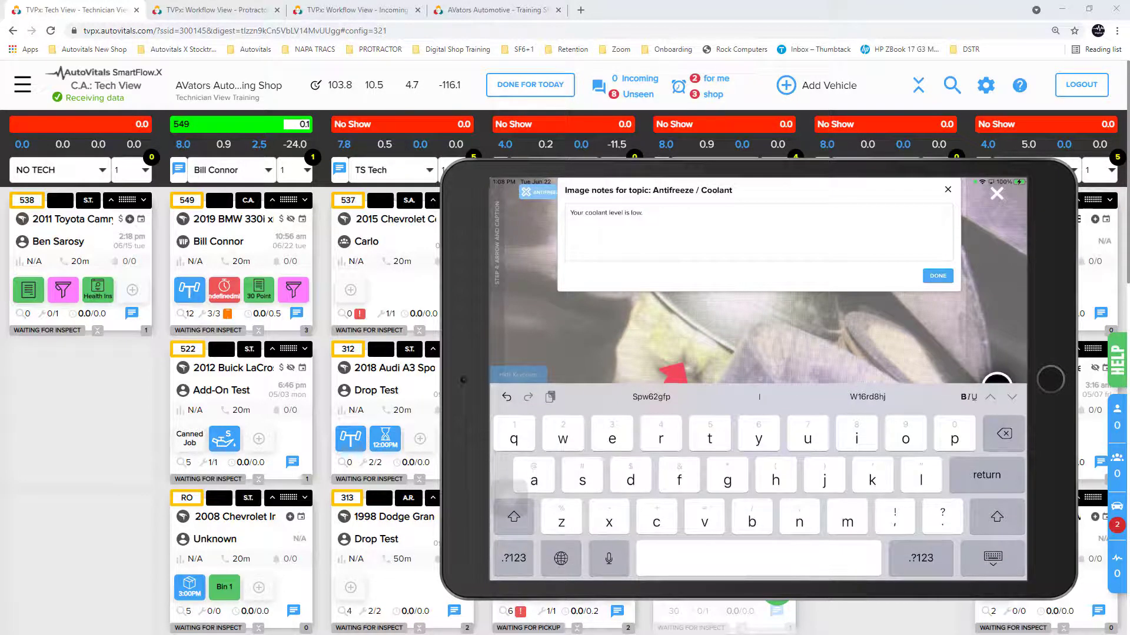
key(Return)
key(Return)
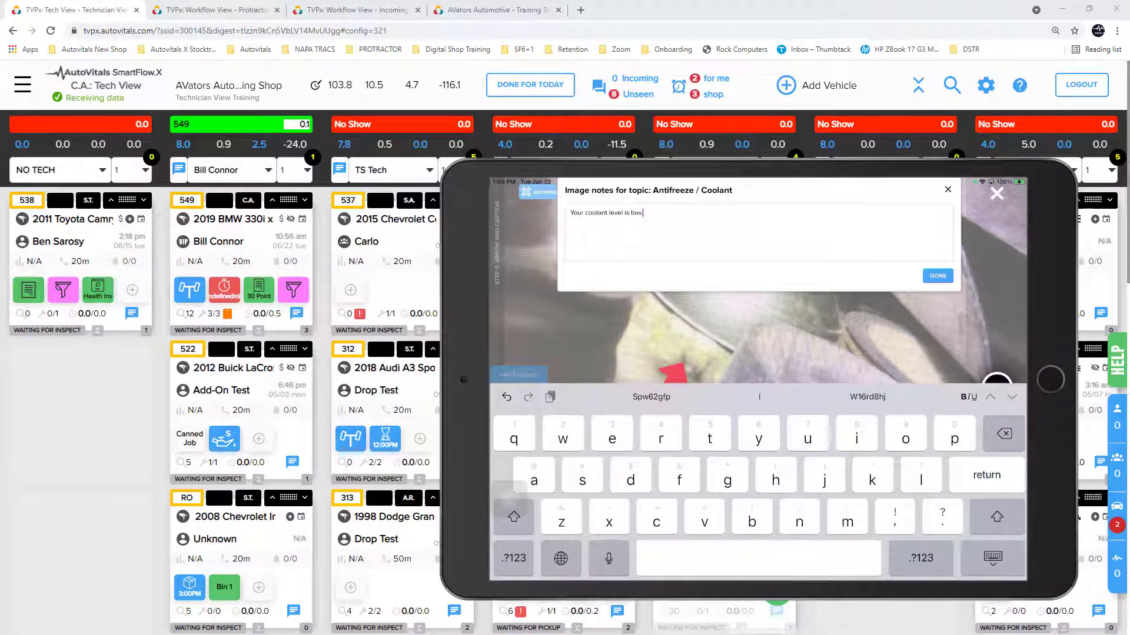
click(609, 558)
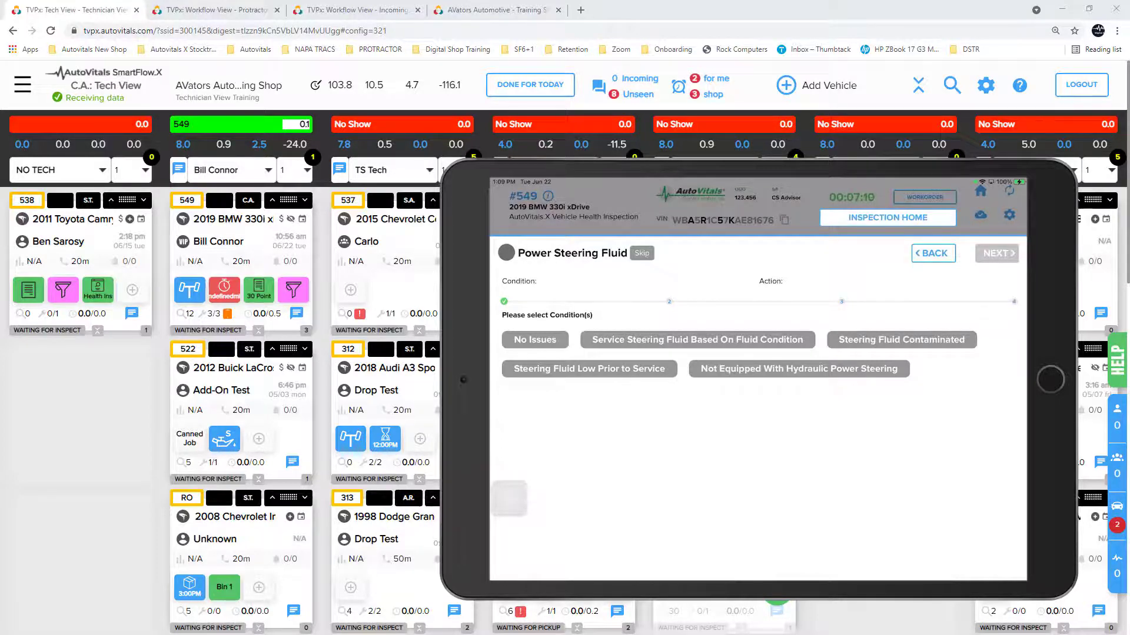
Step: Record Service Steering Fluid Based On Fluid Condition for the power steering fluid, keep the suggested customer note and photograph the reservoir
click(697, 340)
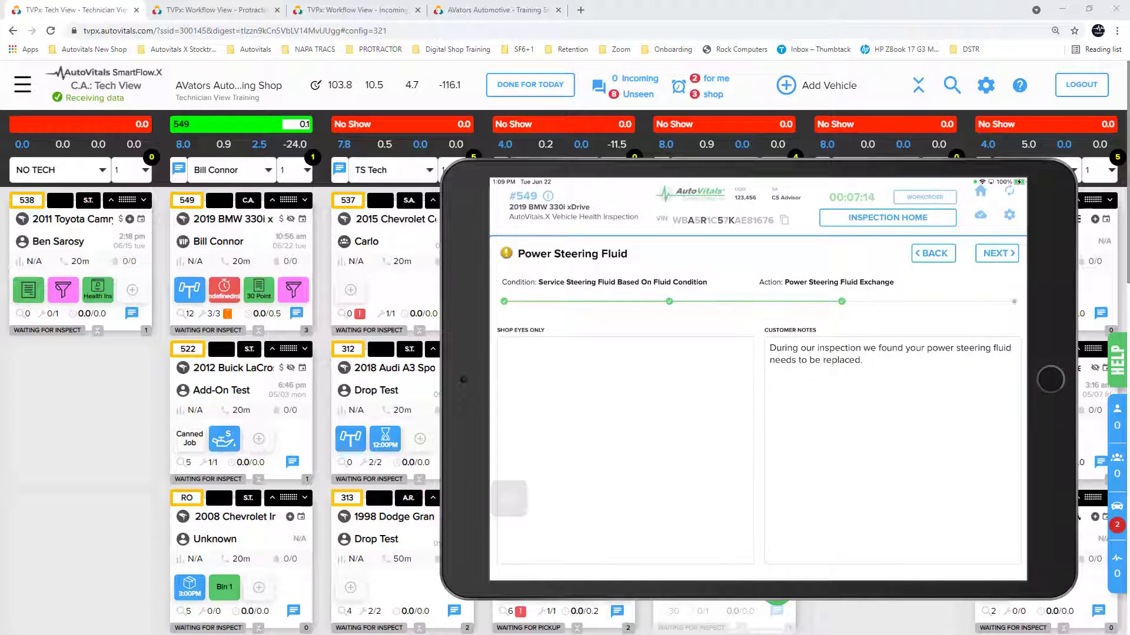
click(997, 253)
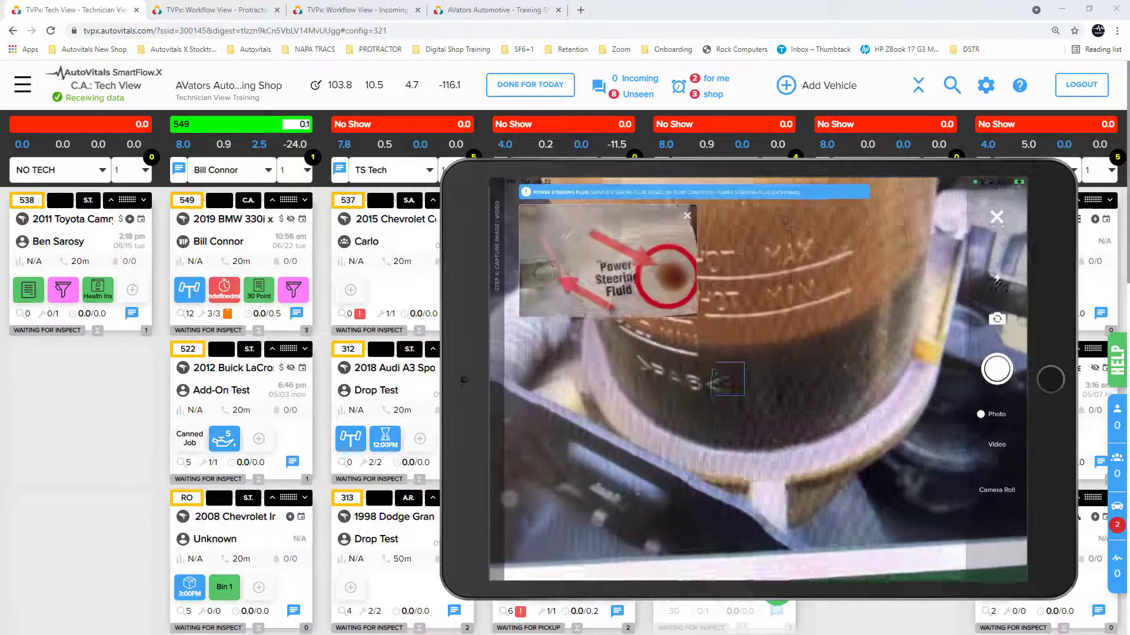
click(996, 368)
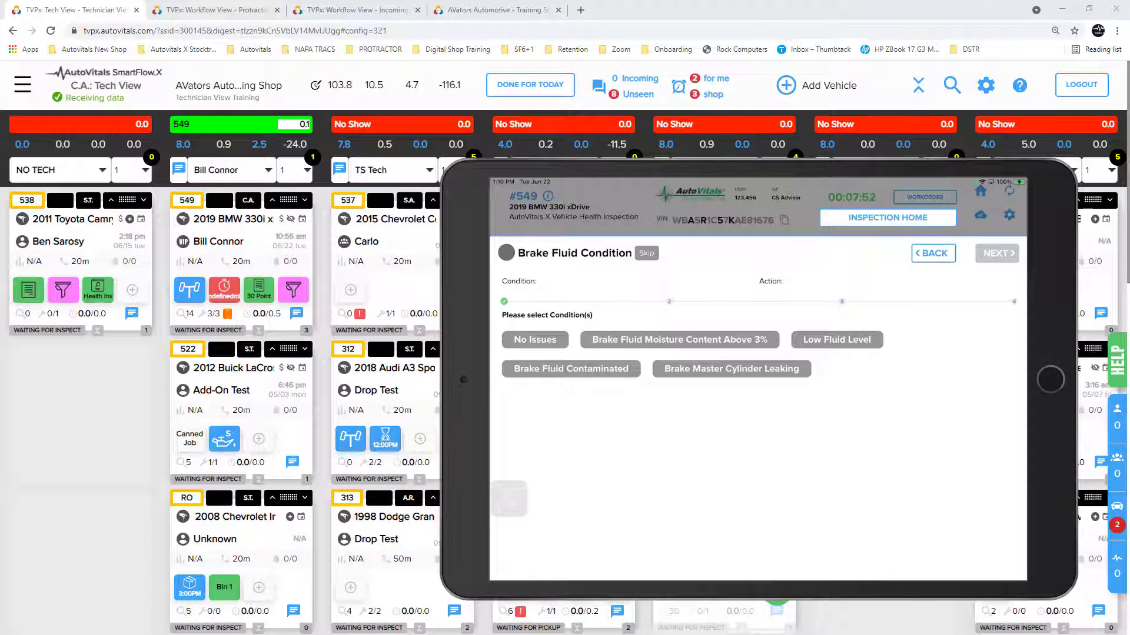
Step: Record Brake Fluid Moisture Content Above 3% with the suggested customer note and a tester photo, angling the arrow up toward the lit indicator
click(679, 340)
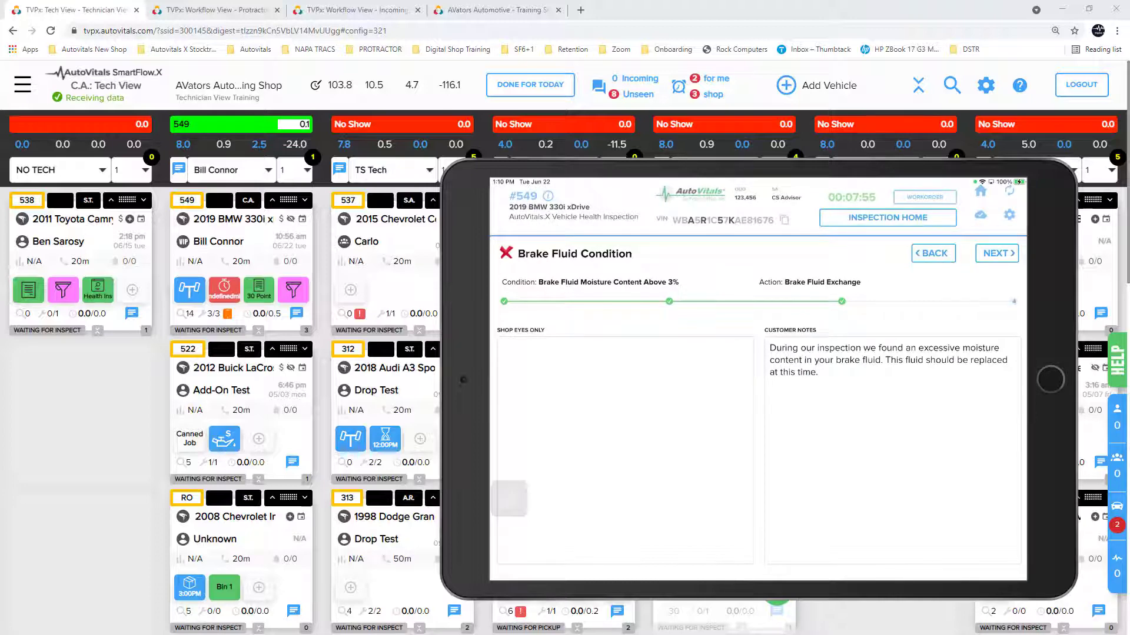
click(996, 254)
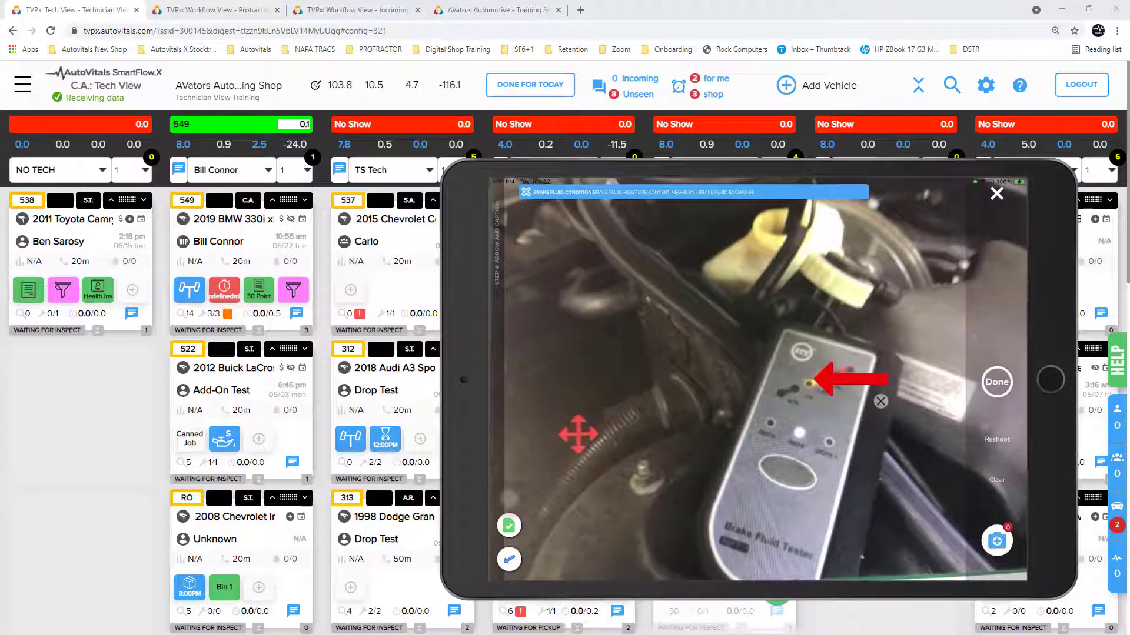
drag(885, 380, 837, 457)
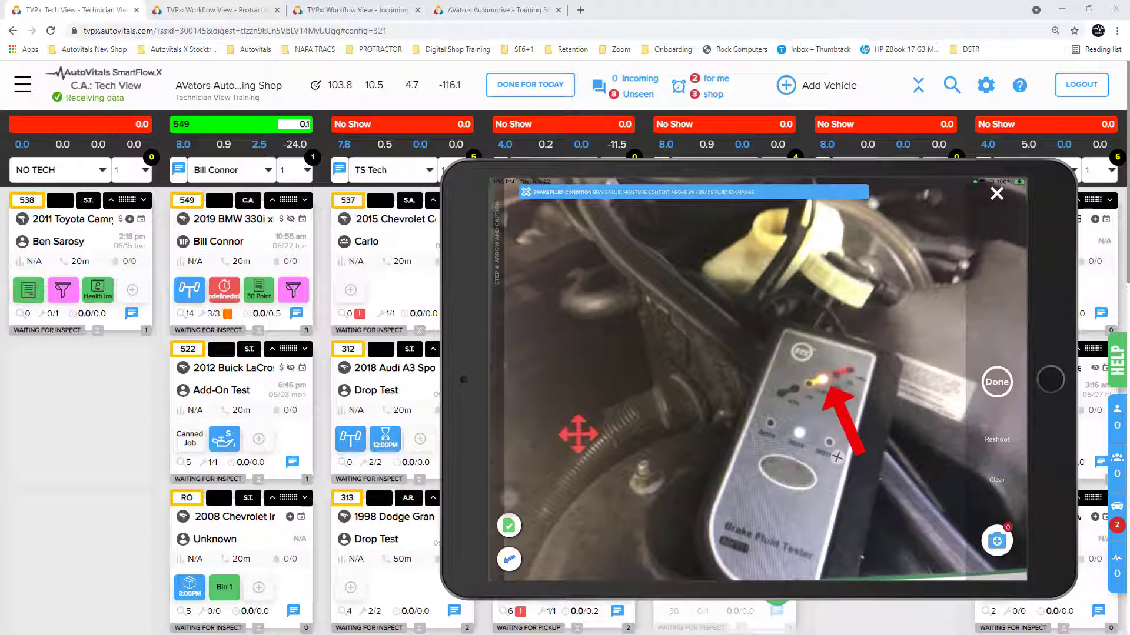
click(996, 383)
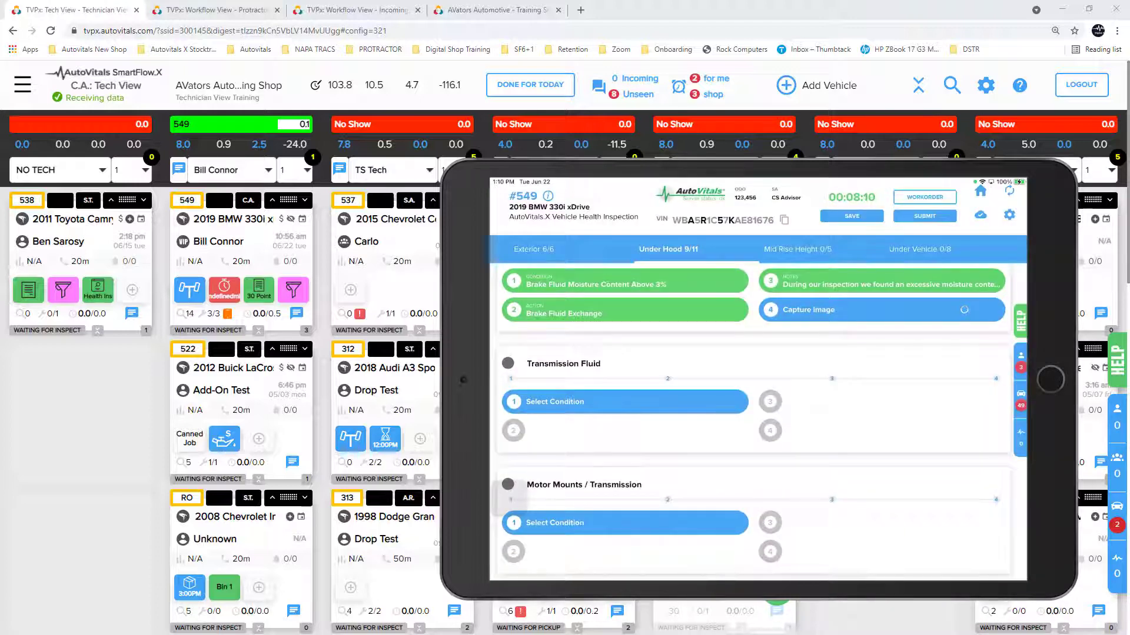
Step: Record Sealed Unit Service at Mileage Intervals for the transmission fluid and close the camera without taking a photo
click(556, 402)
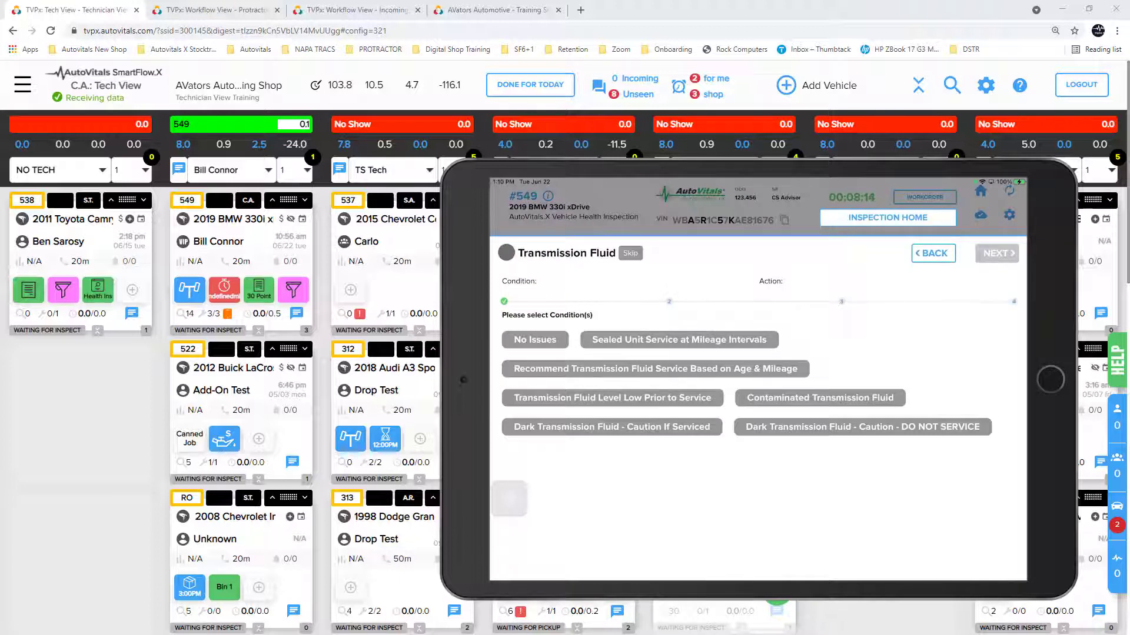
click(679, 340)
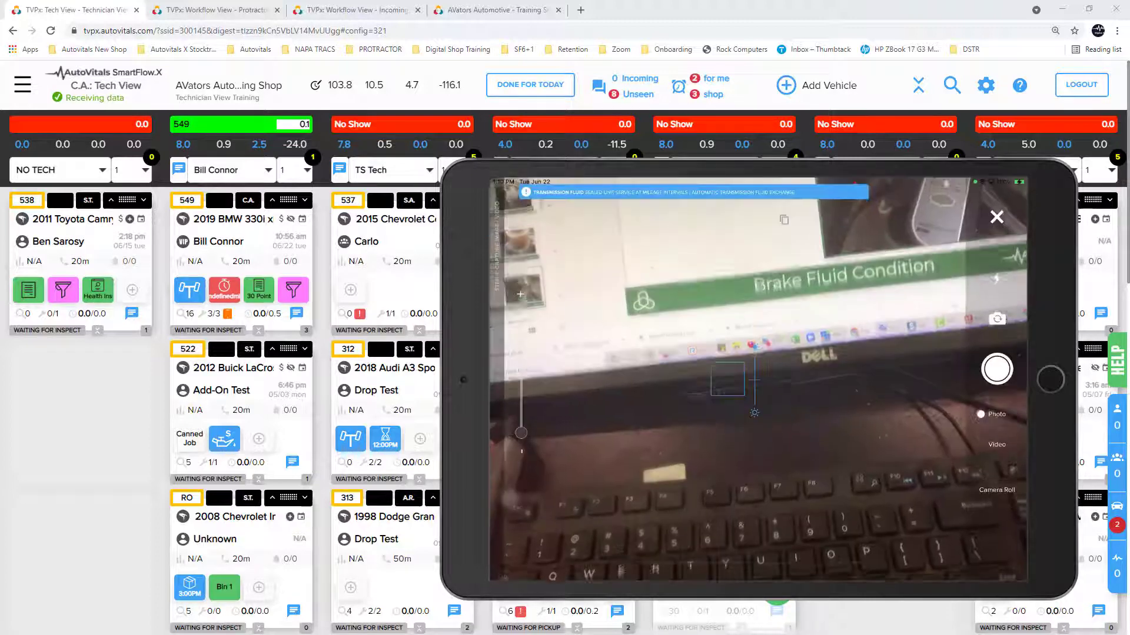
click(990, 217)
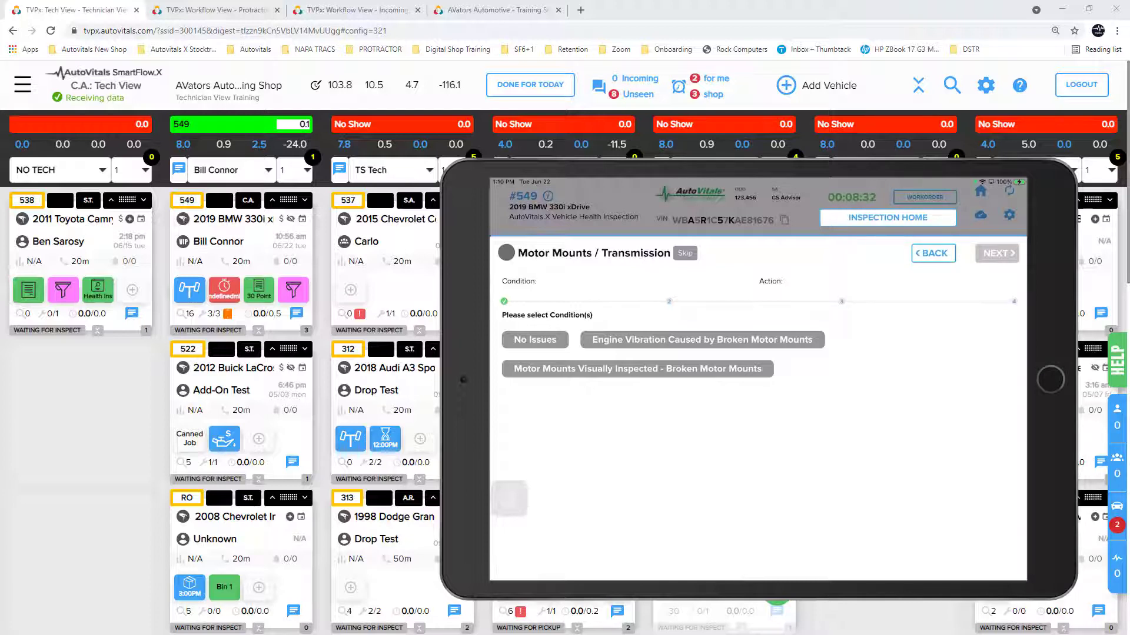
Step: Record Motor Mounts Visually Inspected - Broken Motor Mounts with the suggested customer note, a photo and an arrow pointing at the mount
click(637, 369)
click(997, 253)
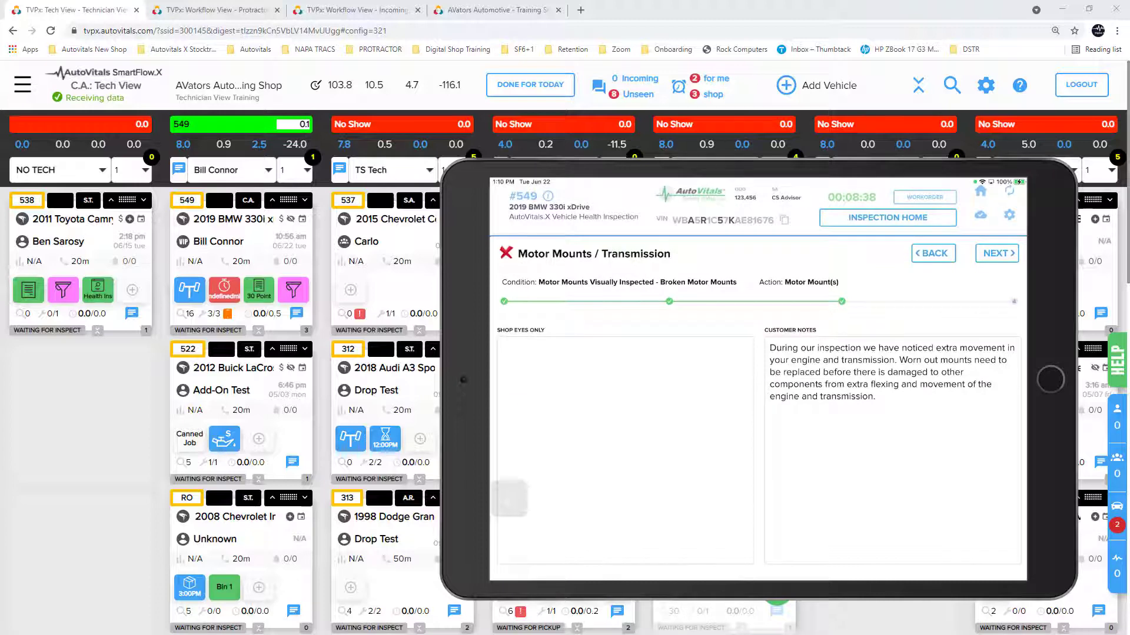
click(997, 254)
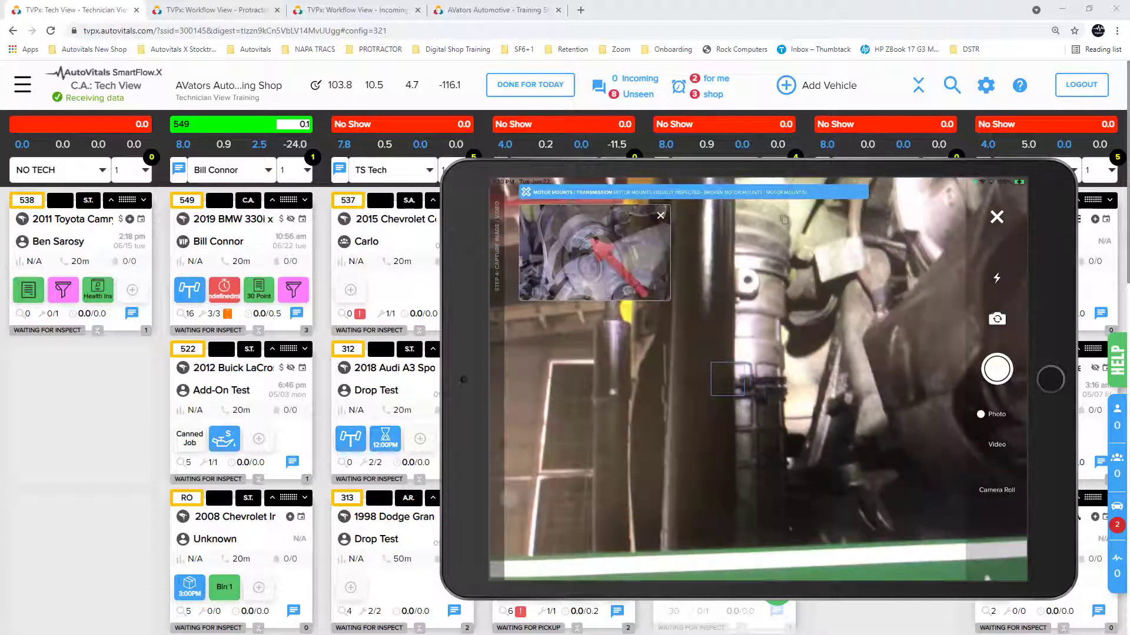
click(997, 369)
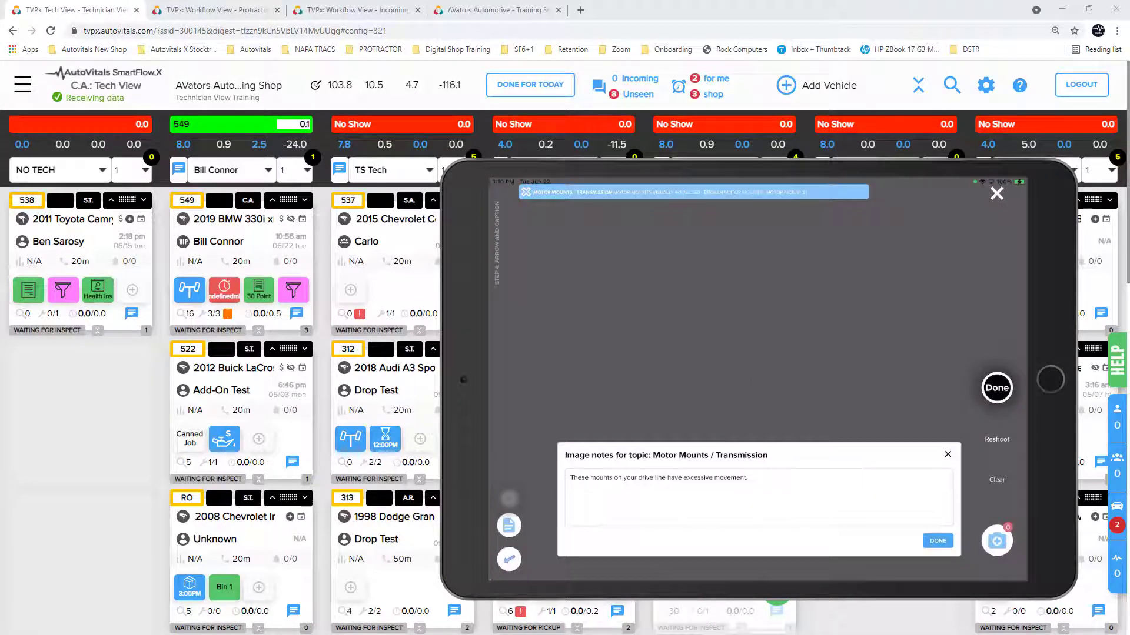
mouse_move(851, 379)
mouse_down()
mouse_move(823, 413)
mouse_move(852, 383)
mouse_move(847, 372)
mouse_up()
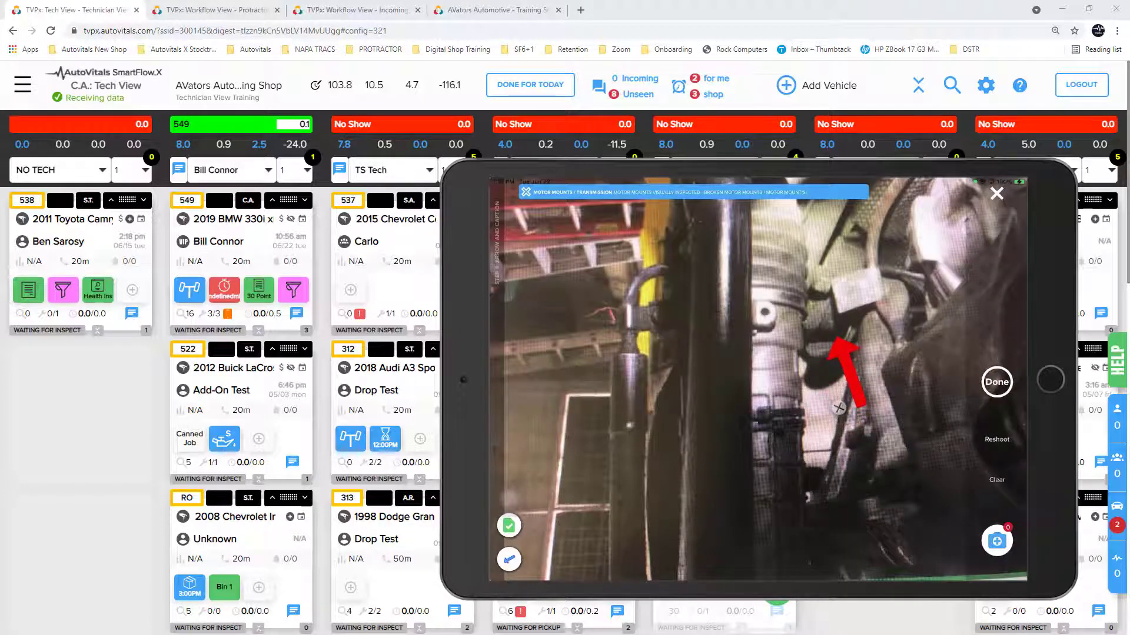
Step: Extend the Motor Mounts / Transmission photo note with dictated text on a new line below the suggested sentence
click(509, 526)
click(759, 493)
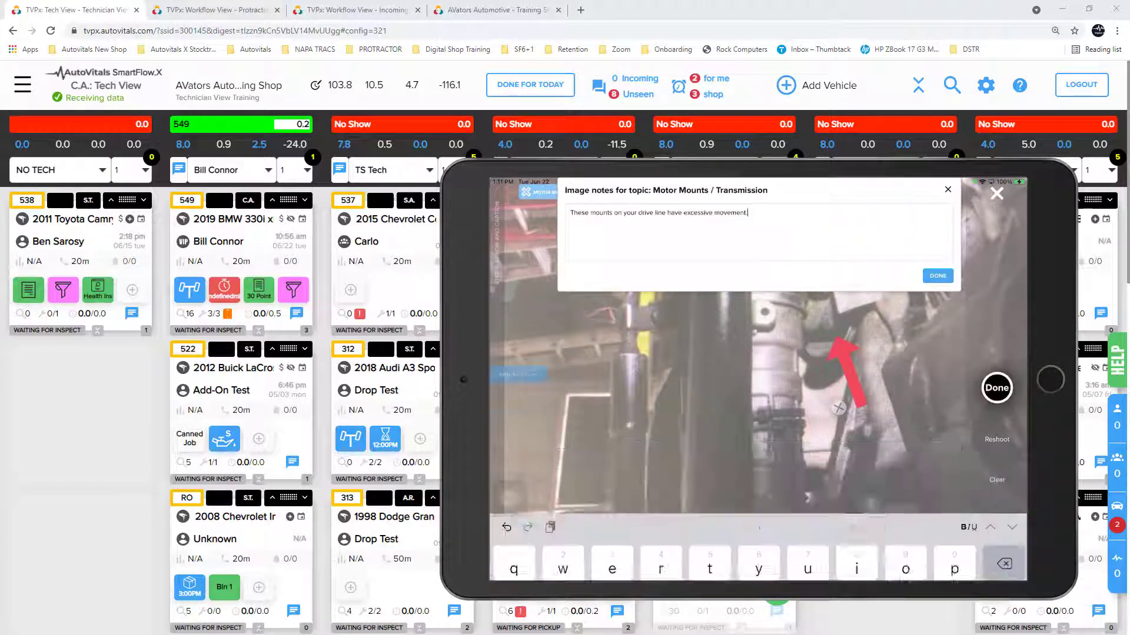
key(Return)
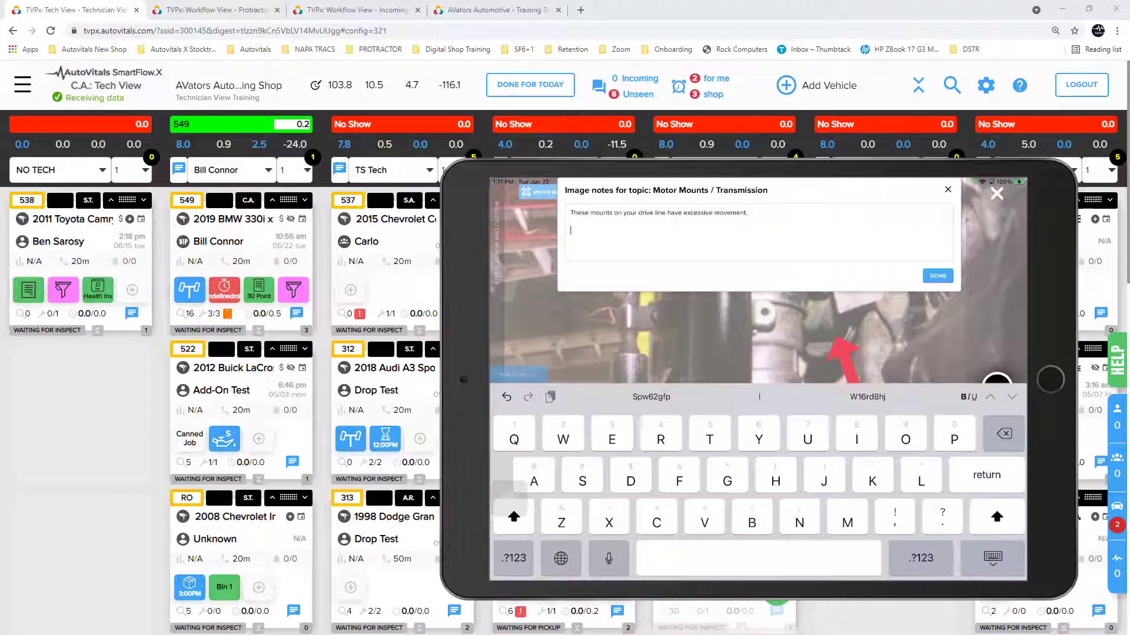
click(609, 558)
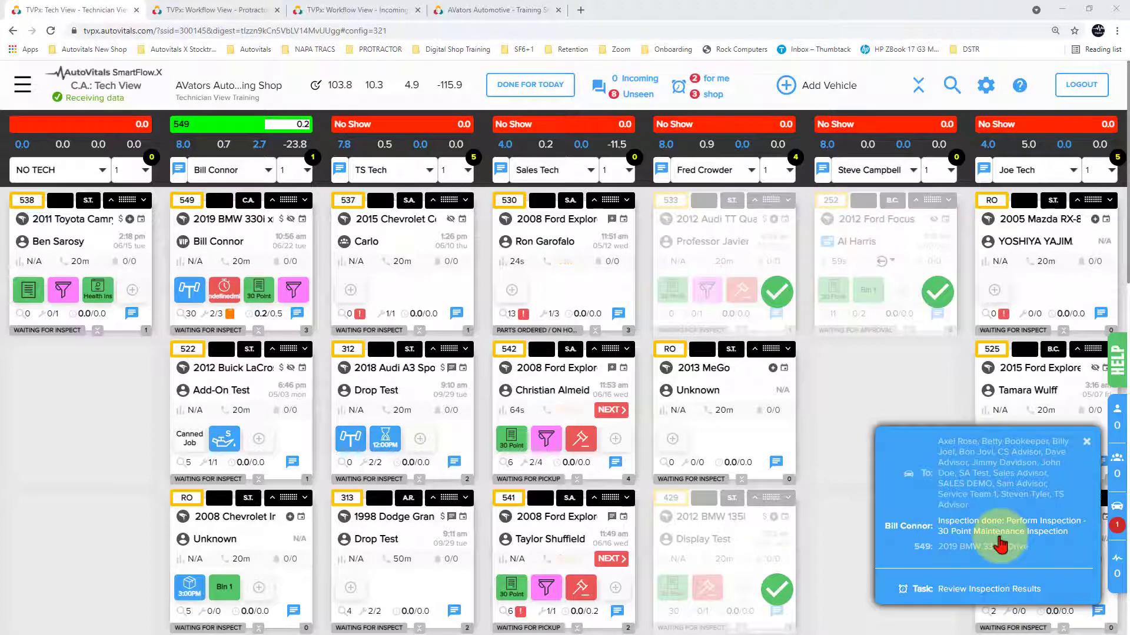
Step: Open the Review Inspection Results task for the 2019 BMW 330i xDrive and examine the Passed Inspection and Requires Immediate Action topics
click(998, 547)
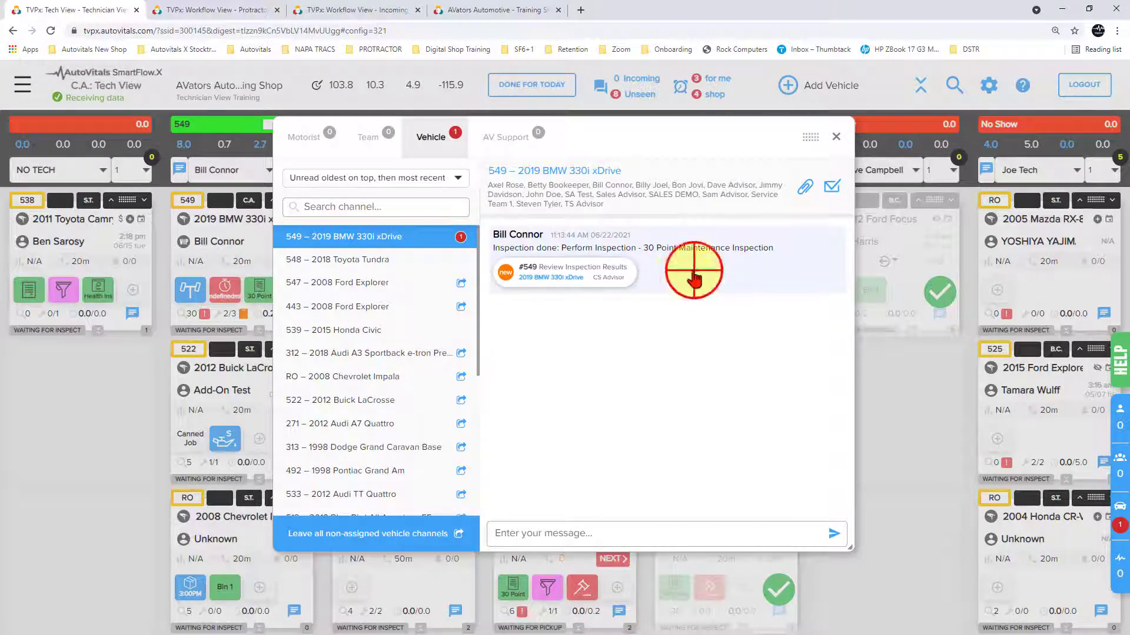
click(588, 276)
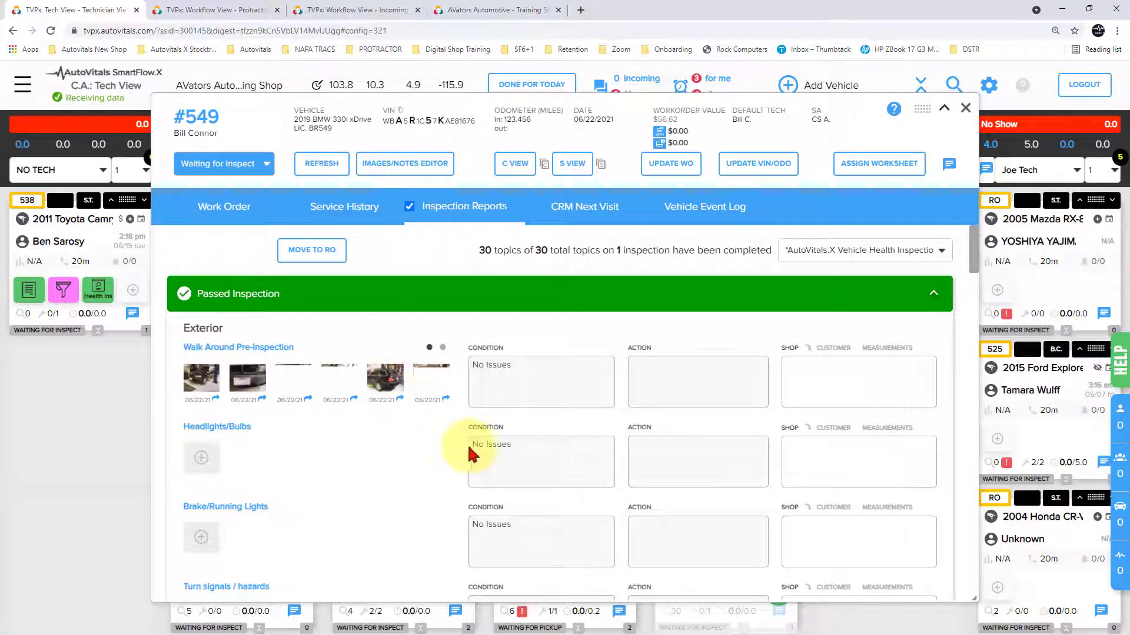
scroll(470, 453, down, 6)
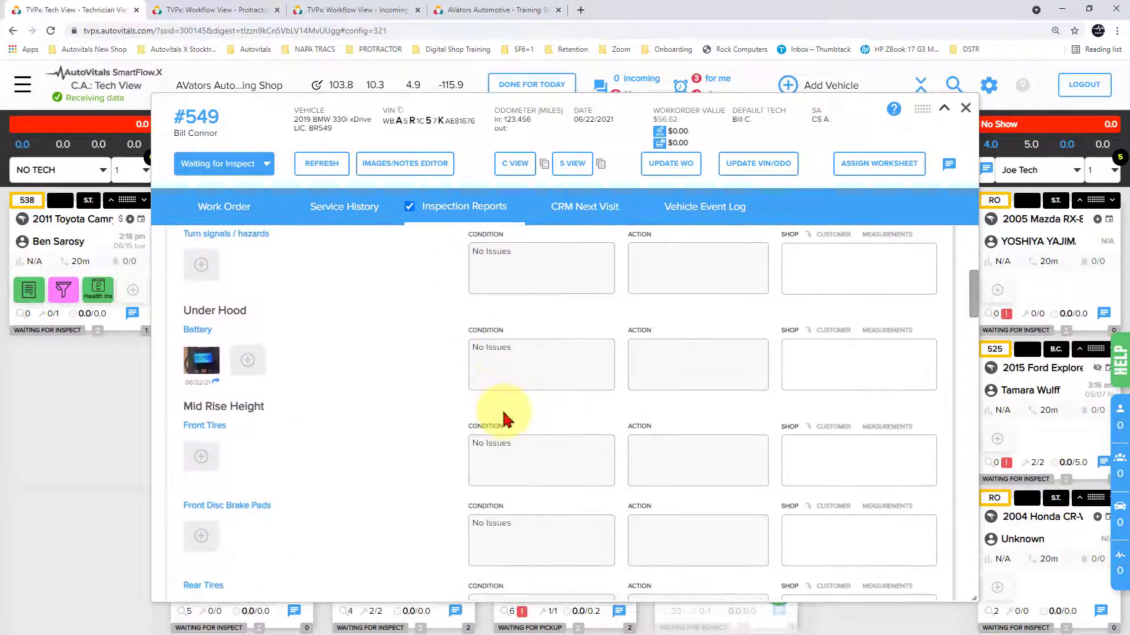
scroll(503, 419, down, 8)
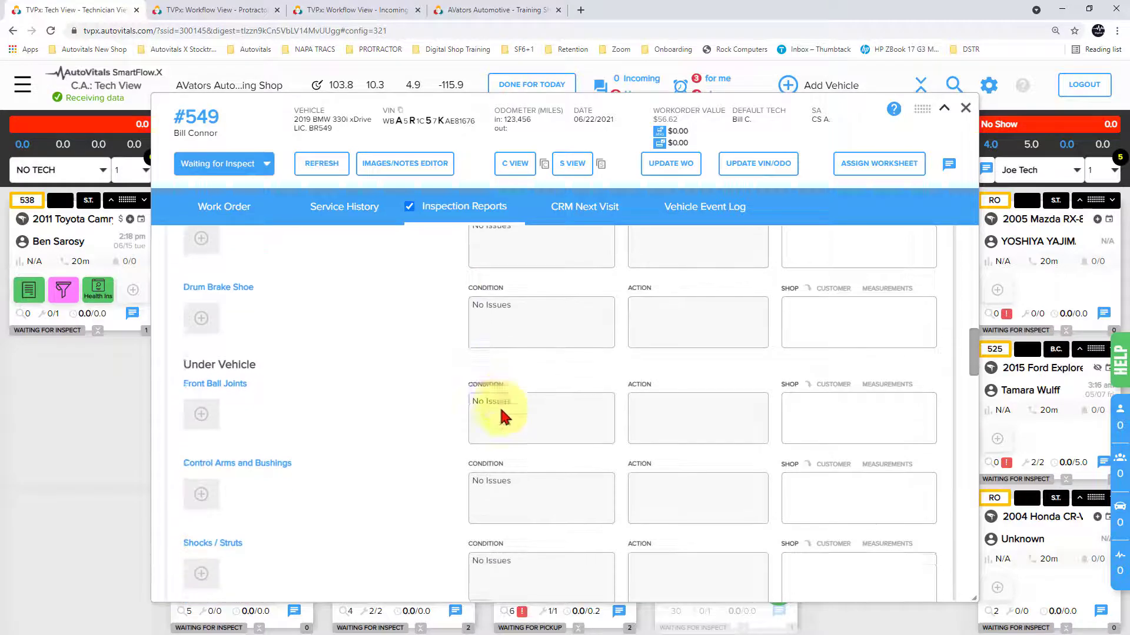
scroll(503, 415, down, 10)
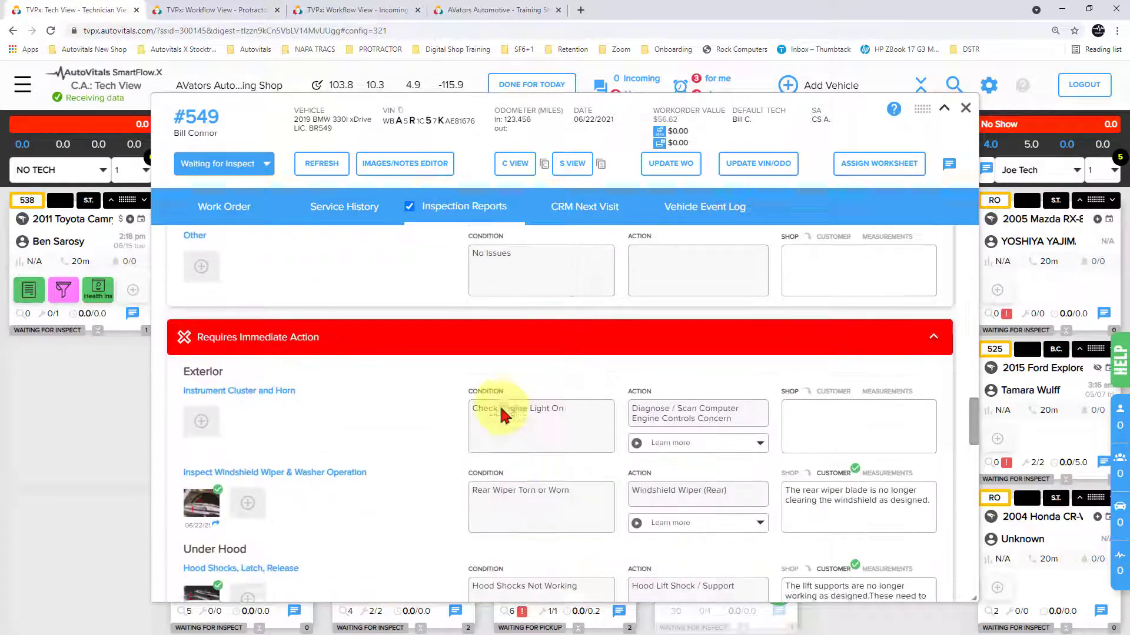
scroll(503, 415, down, 6)
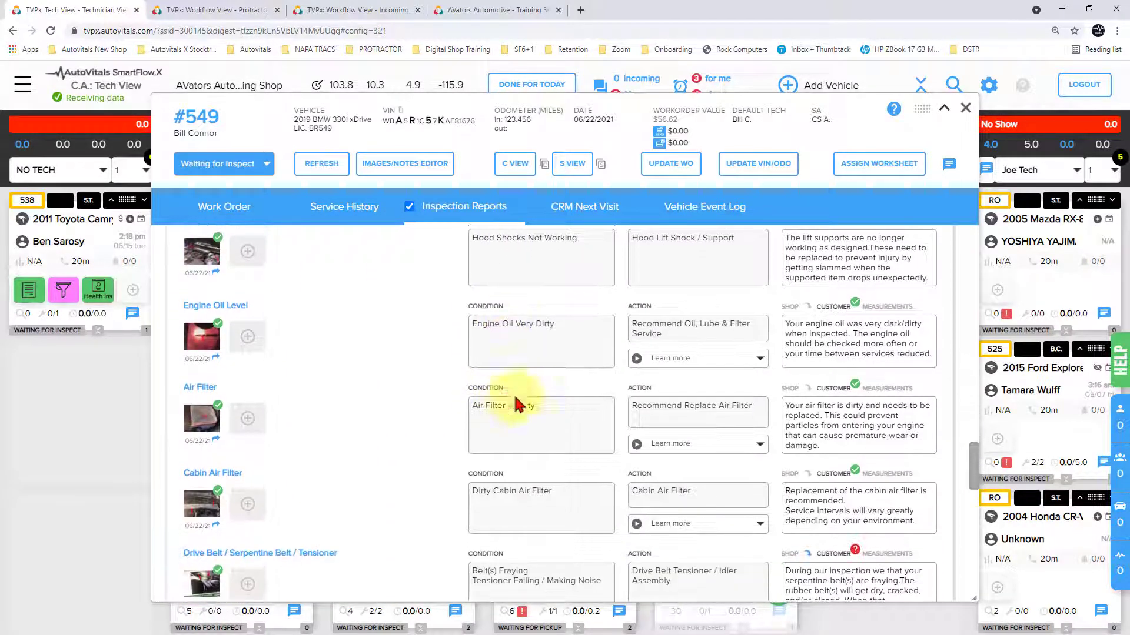
scroll(681, 348, down, 2)
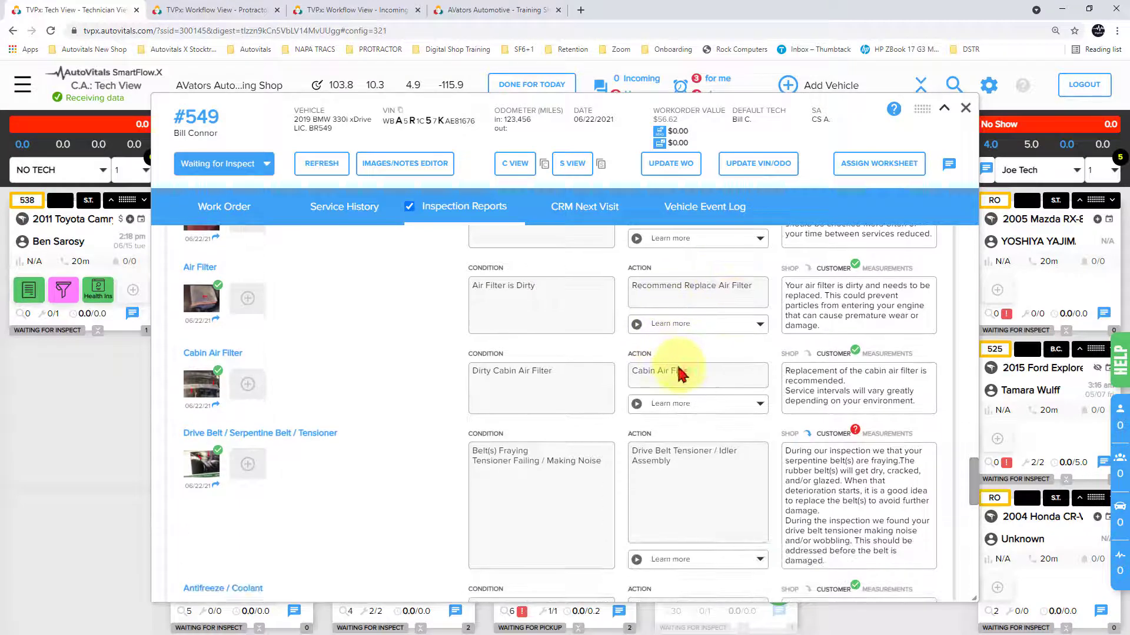
Step: Mark the Drive Belt / Serpentine Belt / Tensioner customer note as reviewed and display the shop note for that topic
scroll(681, 373, down, 1)
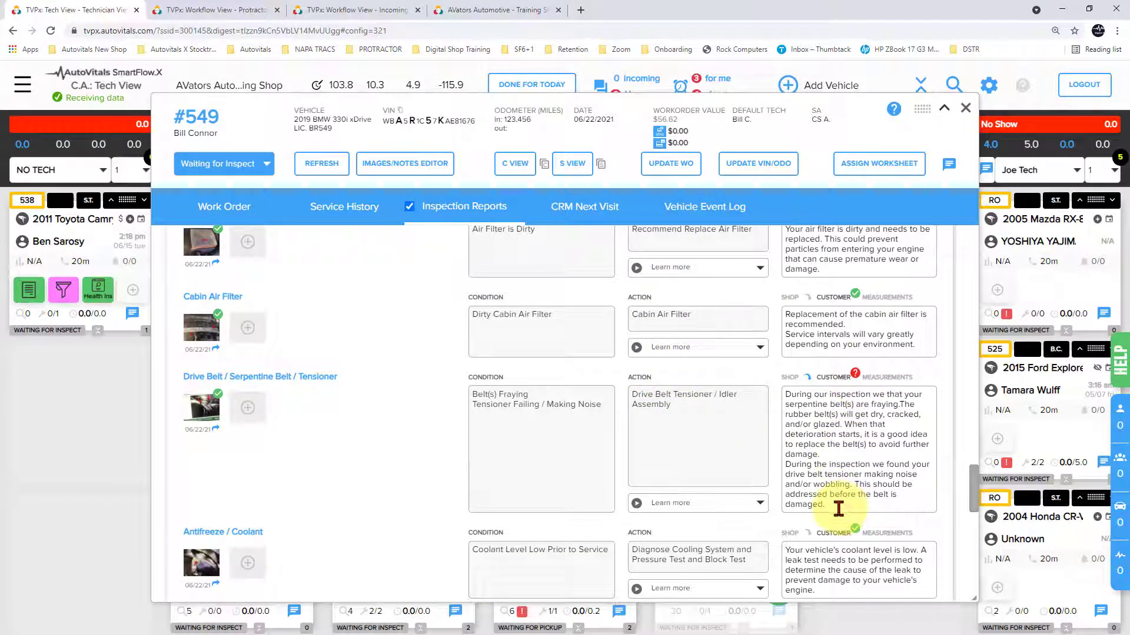
click(838, 510)
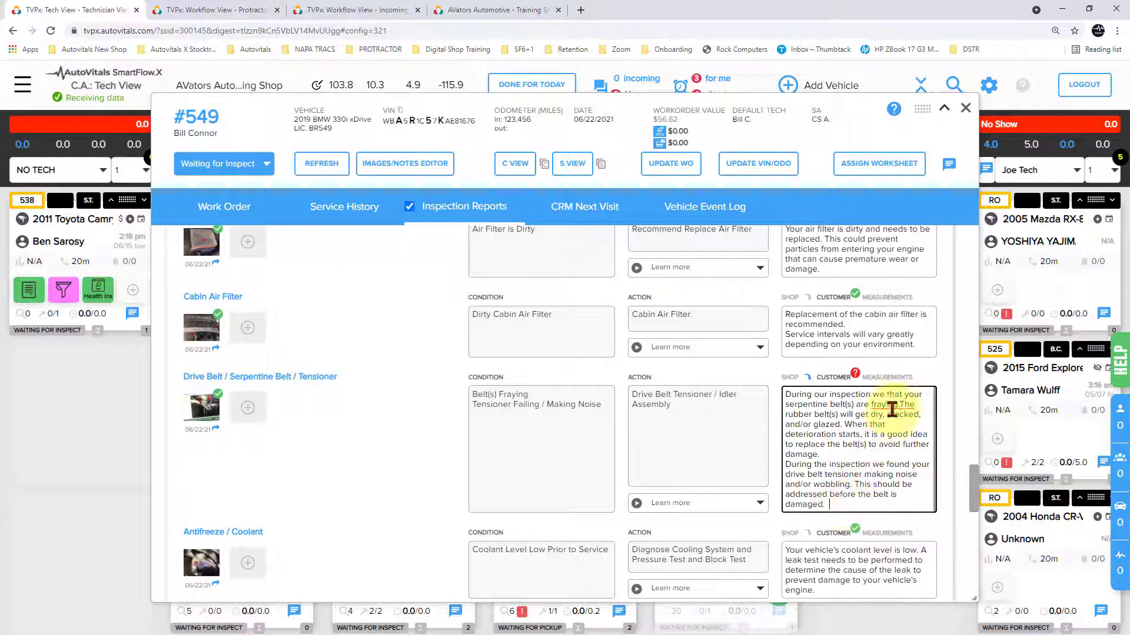
click(889, 387)
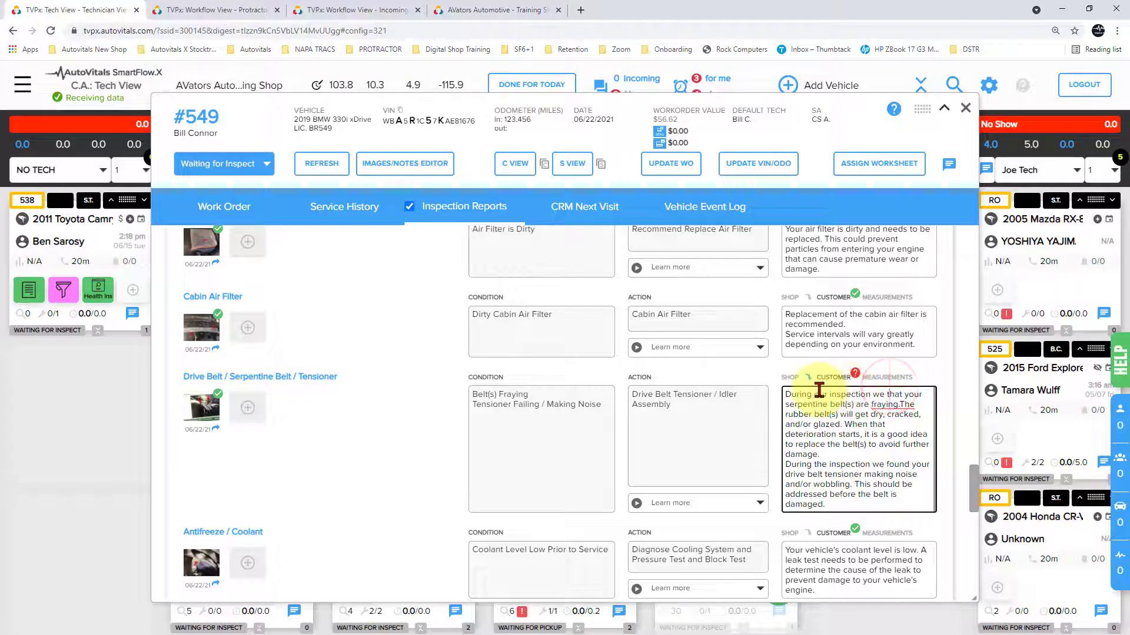
click(759, 373)
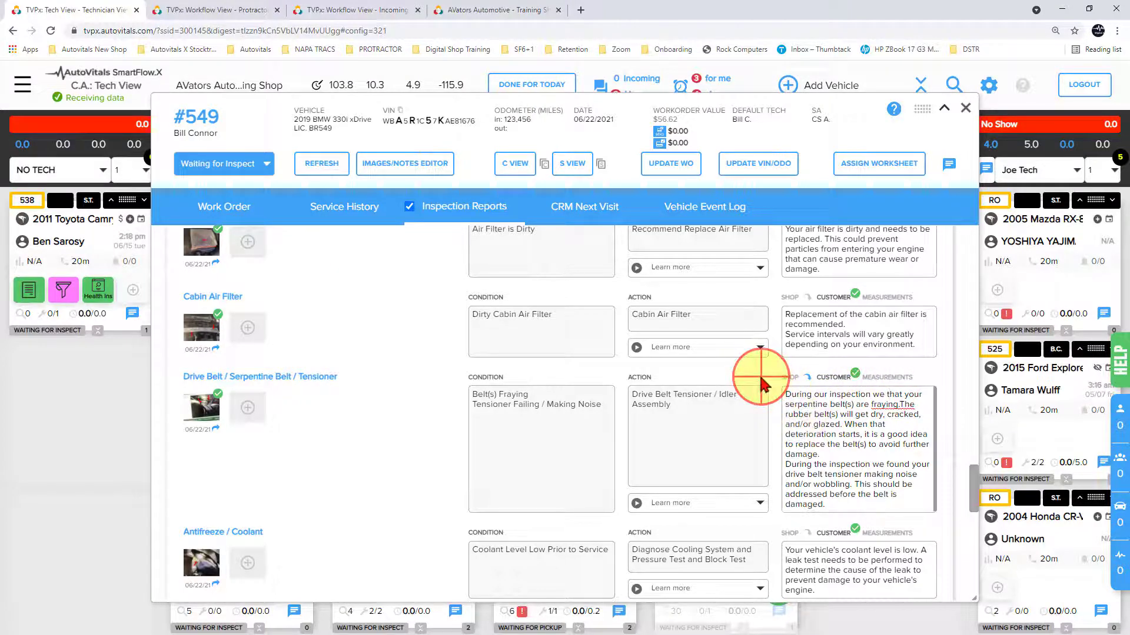
click(792, 378)
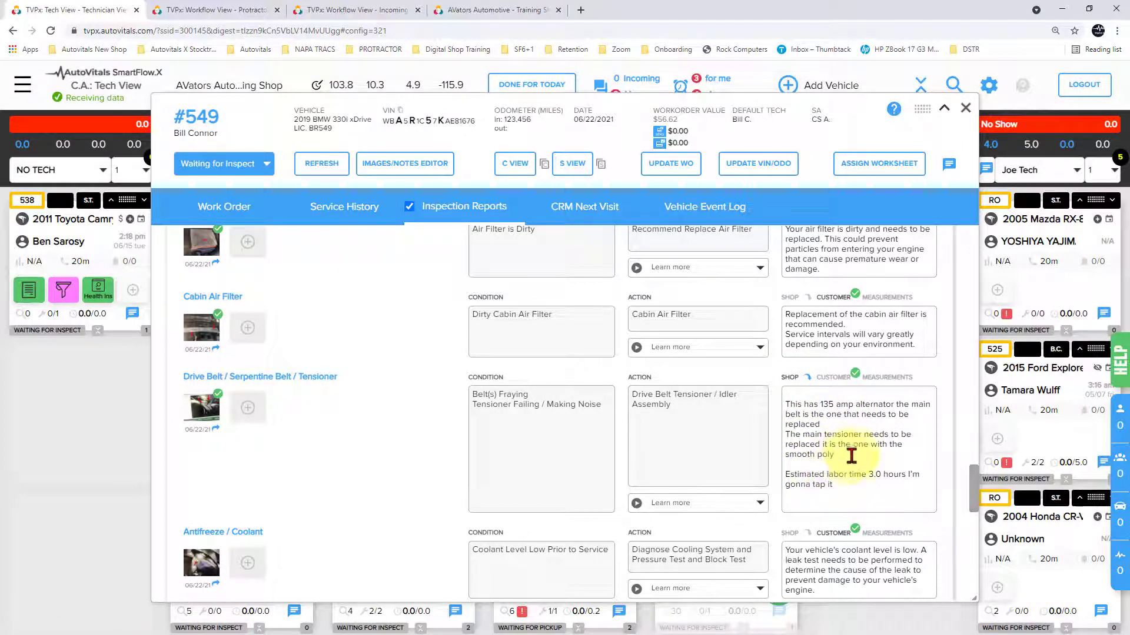
Step: Show only untouched items in the images/notes editor and copy the Antifreeze / Coolant photo's shop caption into the approved customer caption
scroll(855, 474, down, 8)
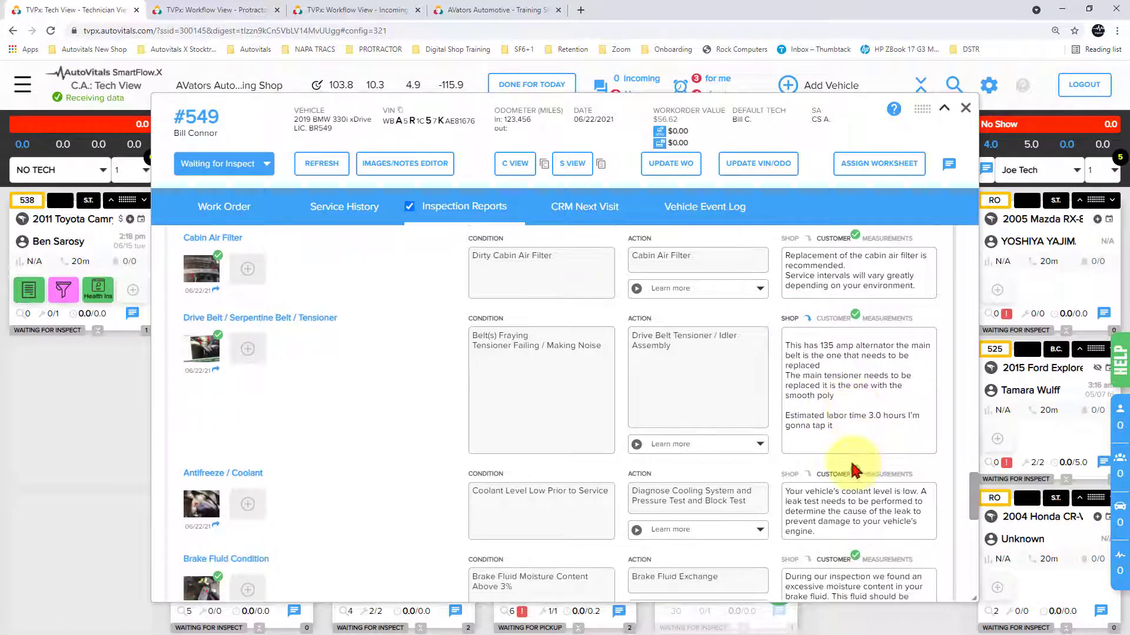
scroll(807, 434, down, 4)
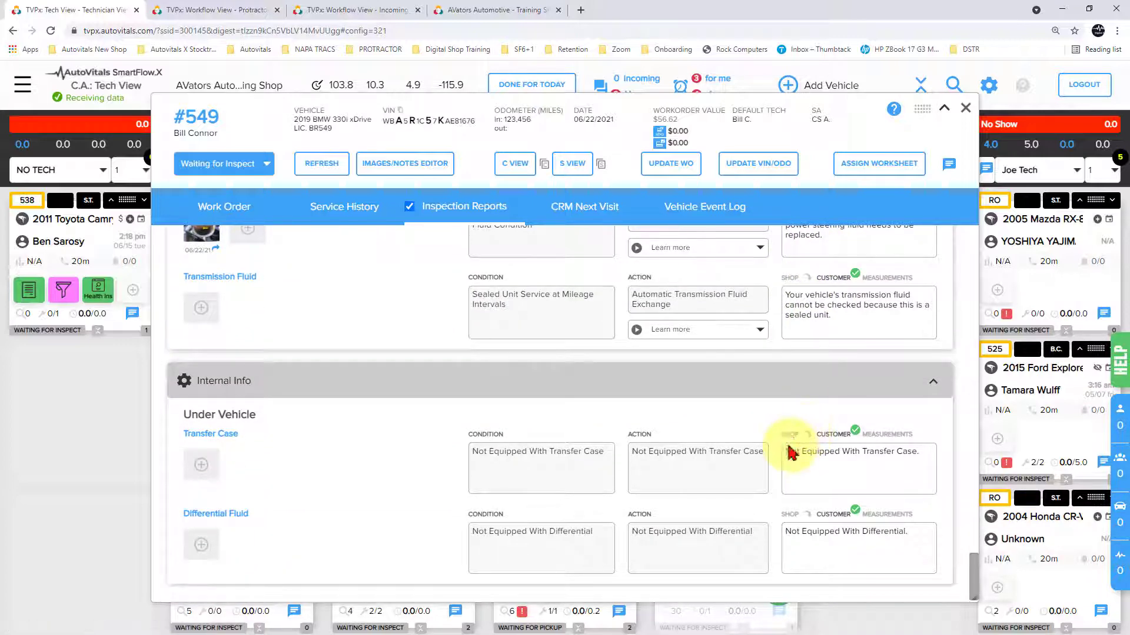
scroll(759, 442, up, 10)
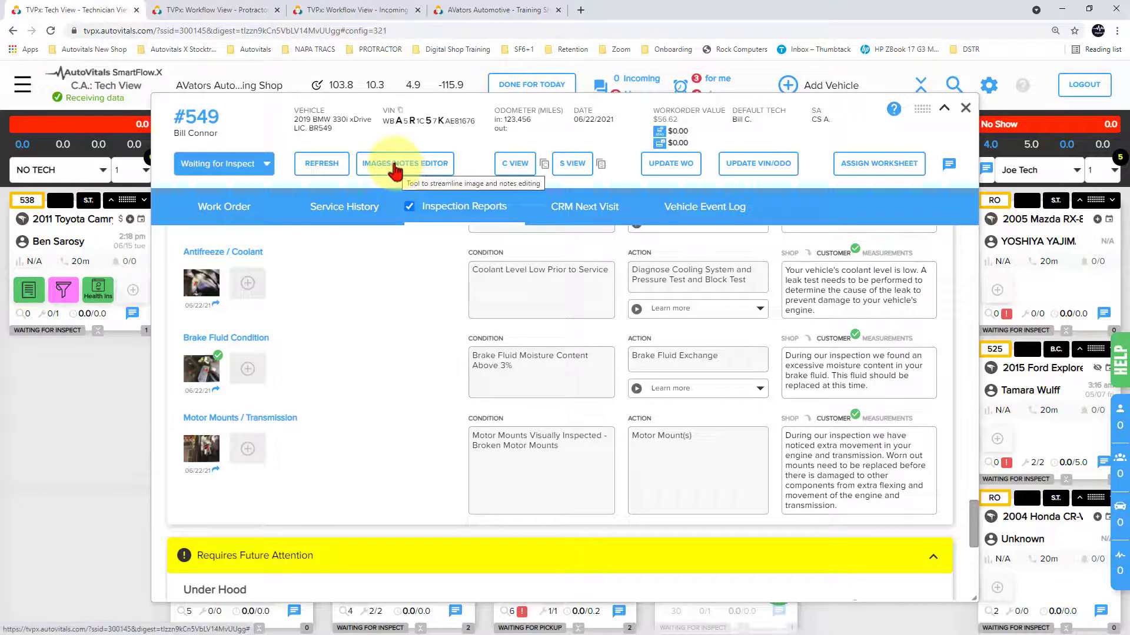
click(395, 172)
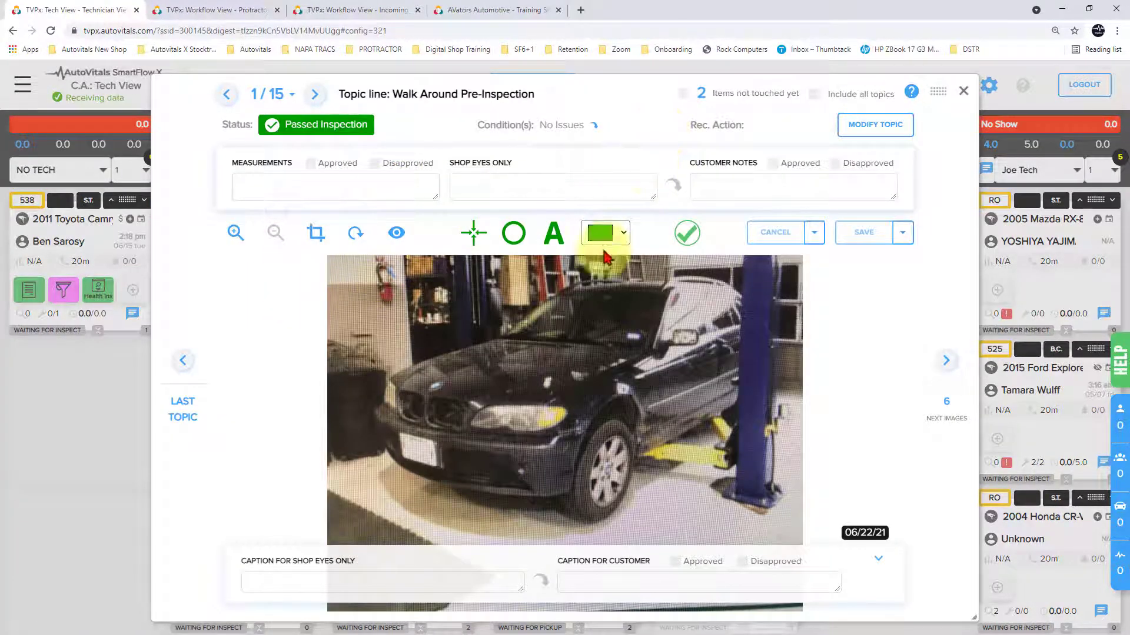
click(700, 97)
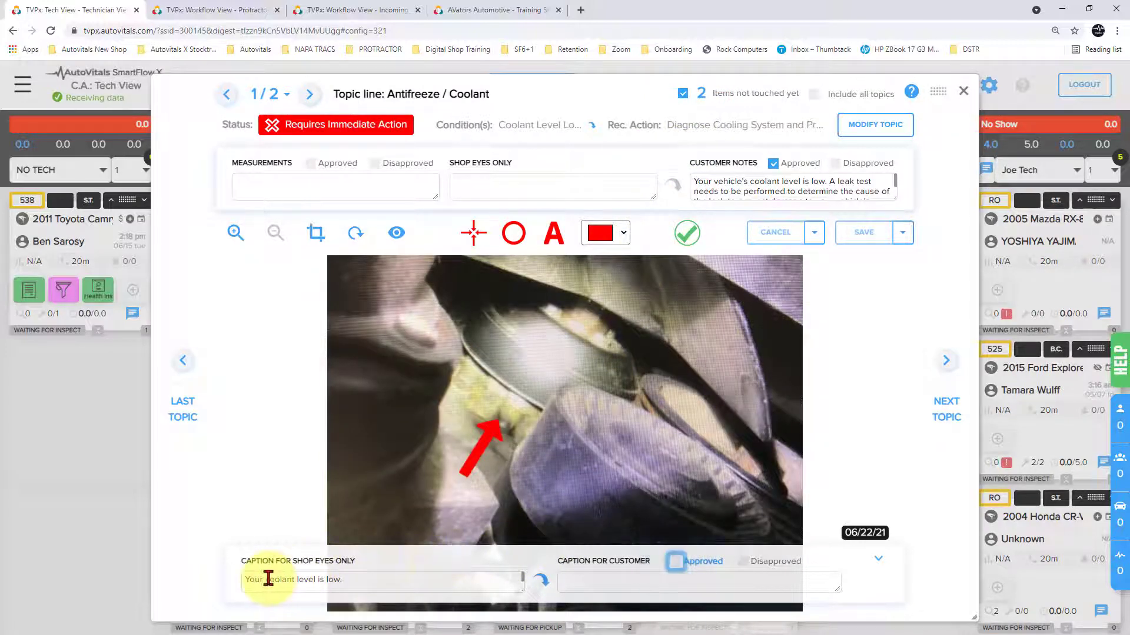
click(542, 582)
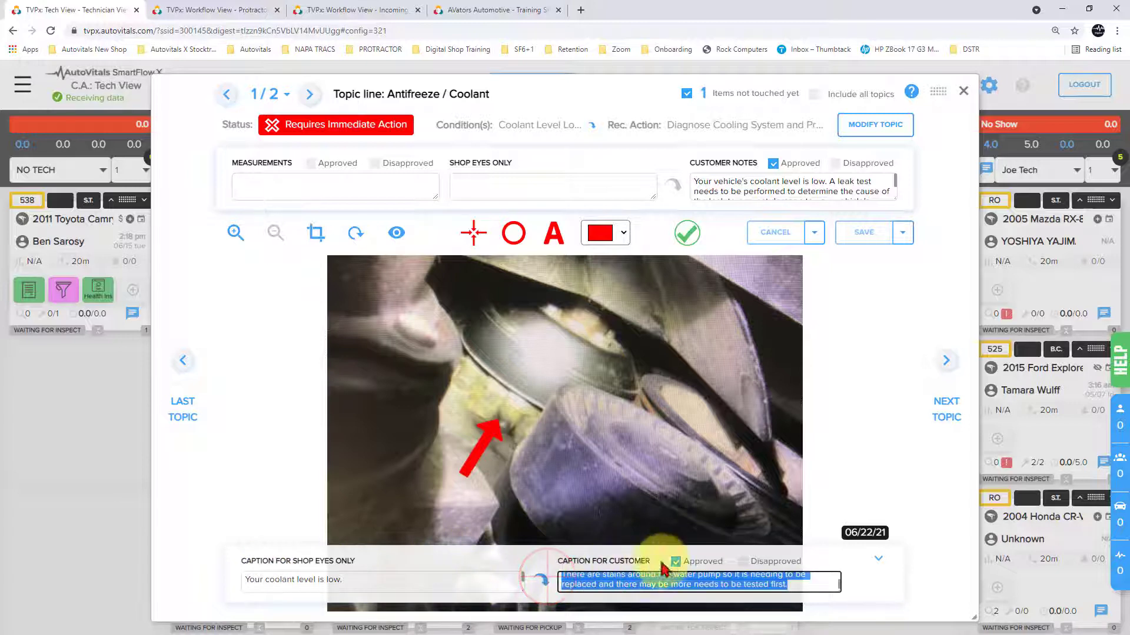
click(800, 576)
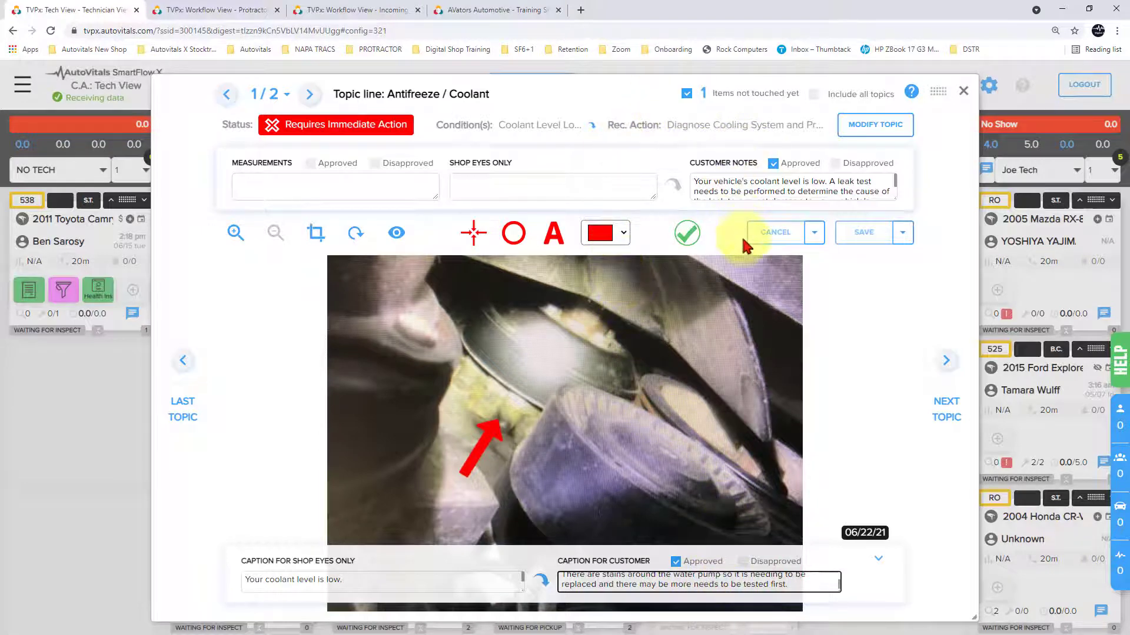
Step: Copy the Motor Mounts / Transmission photo's shop caption into the approved customer caption and close the images/notes editor
click(944, 363)
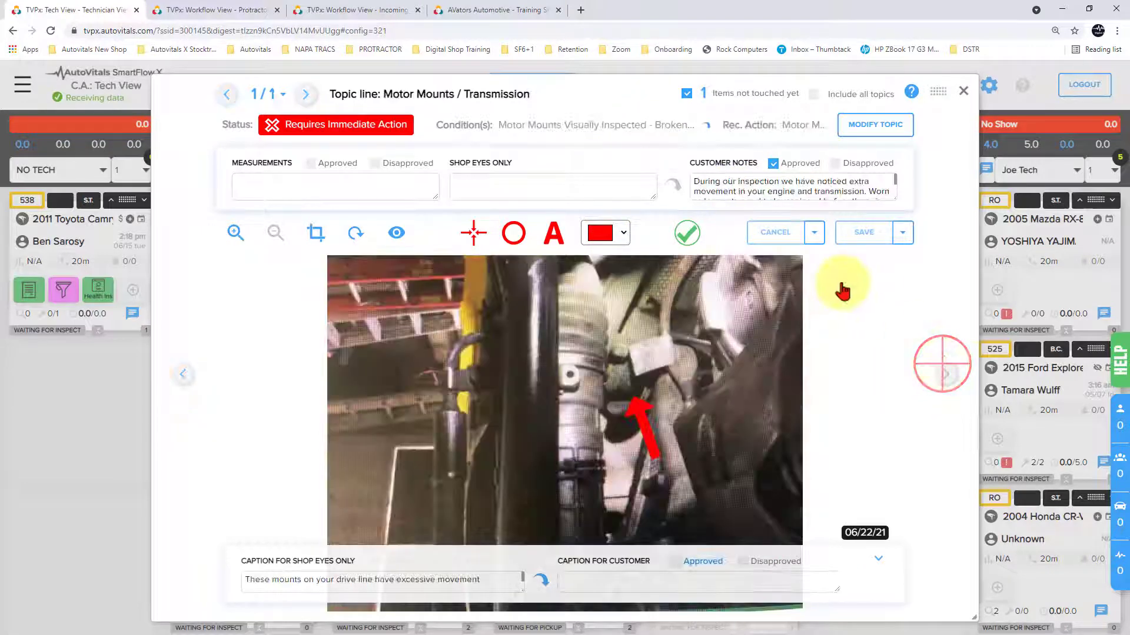
click(700, 94)
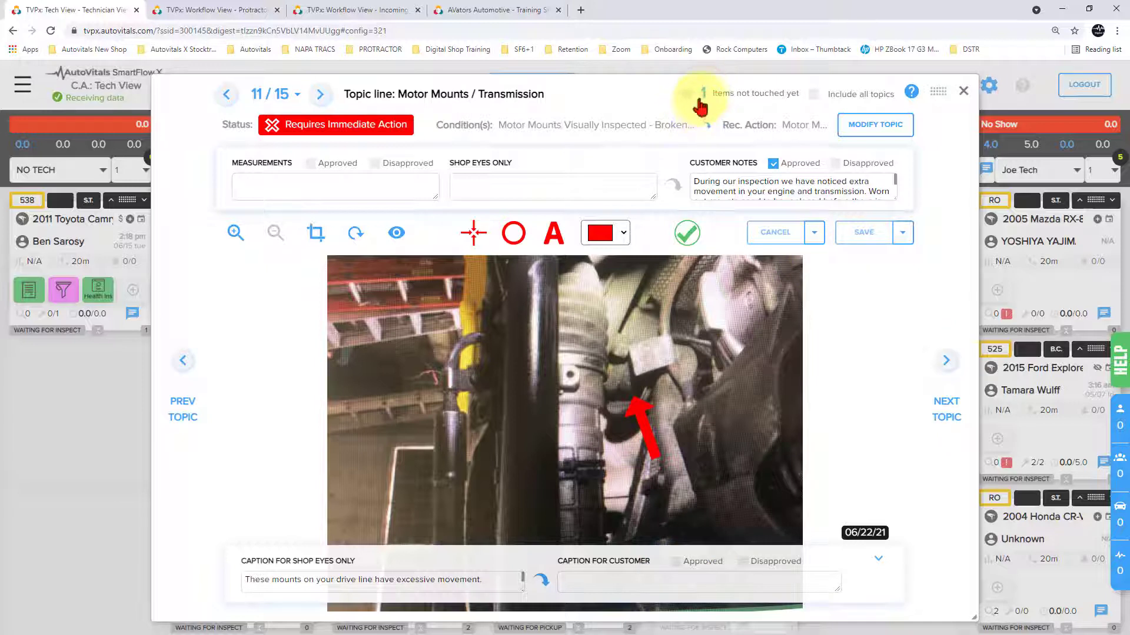
click(700, 96)
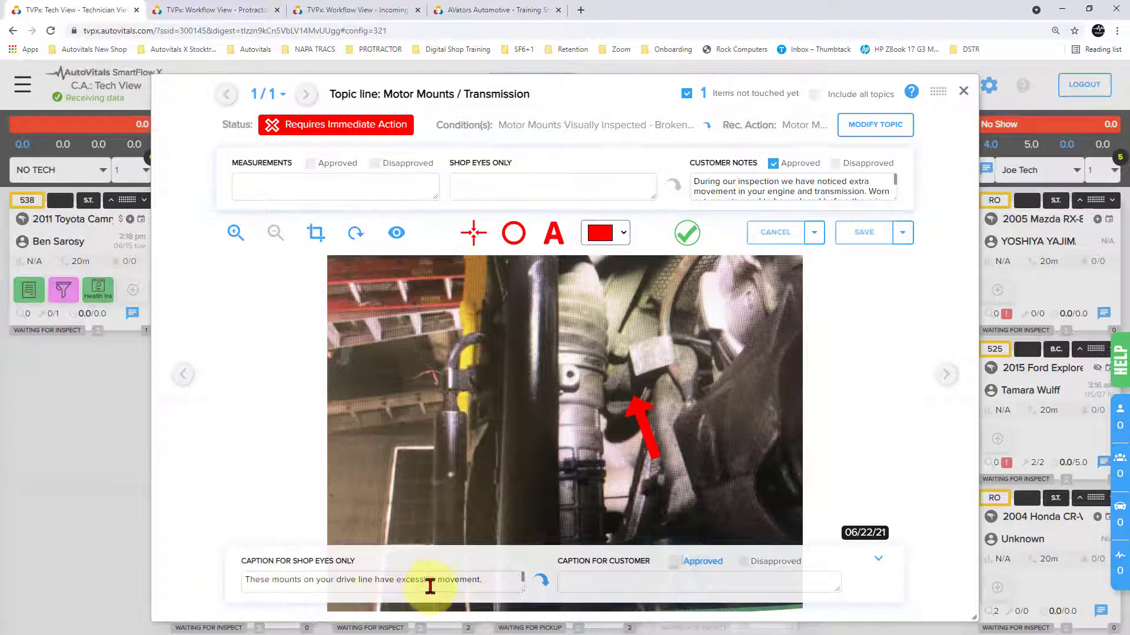
click(542, 581)
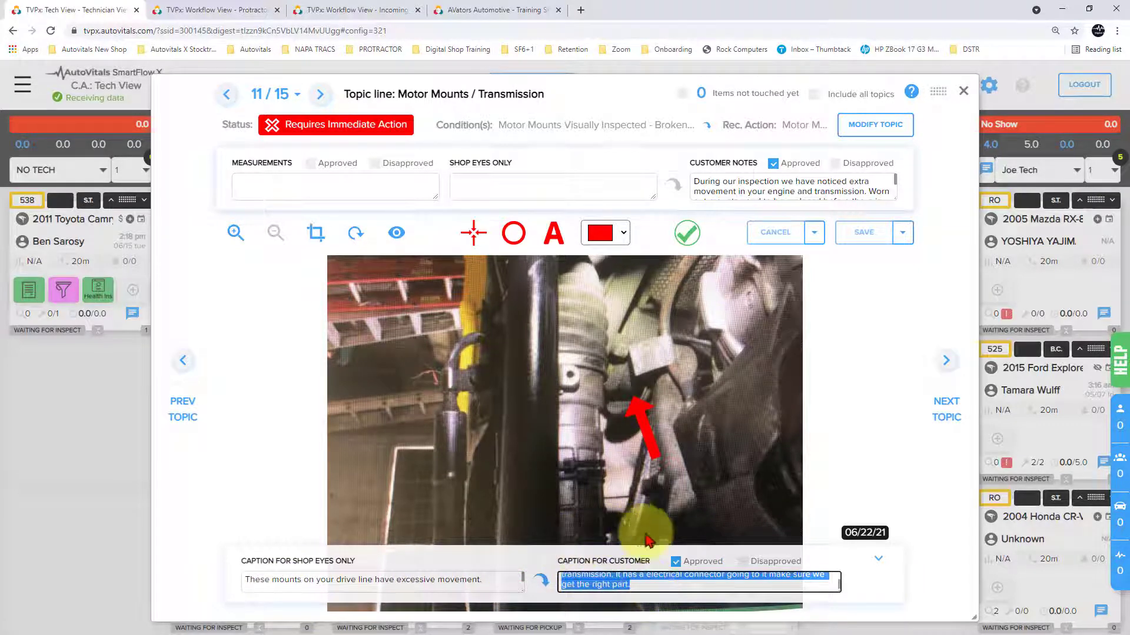
click(616, 458)
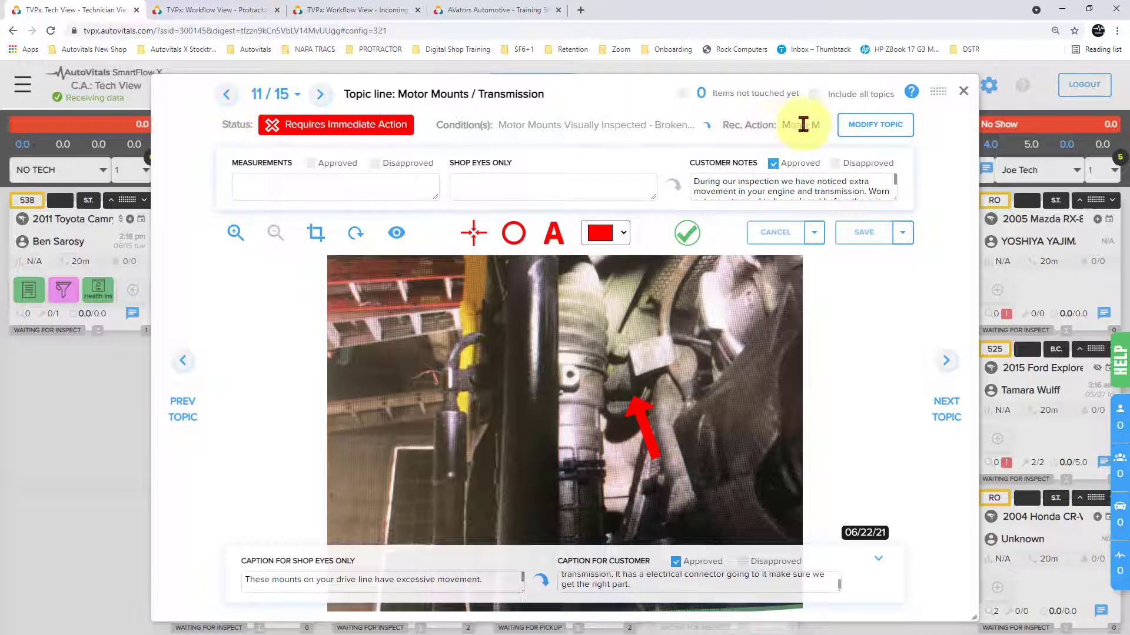
click(964, 92)
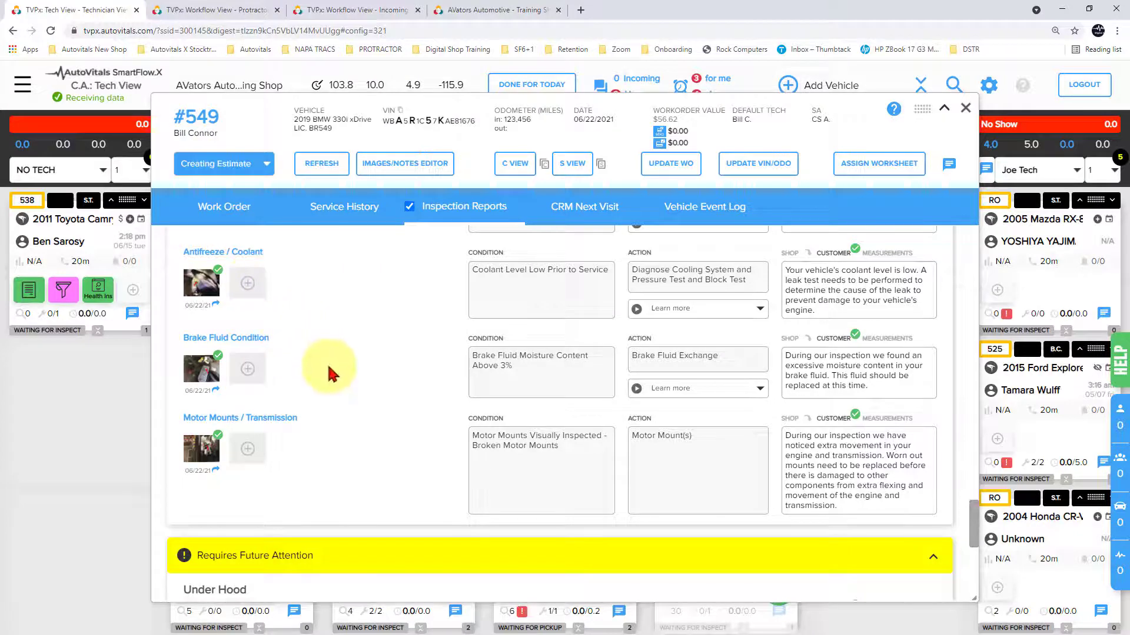
Step: Send the 2019 BMW's inspection results and canned job actions to its work order, and close the vehicle's inspection window
click(664, 167)
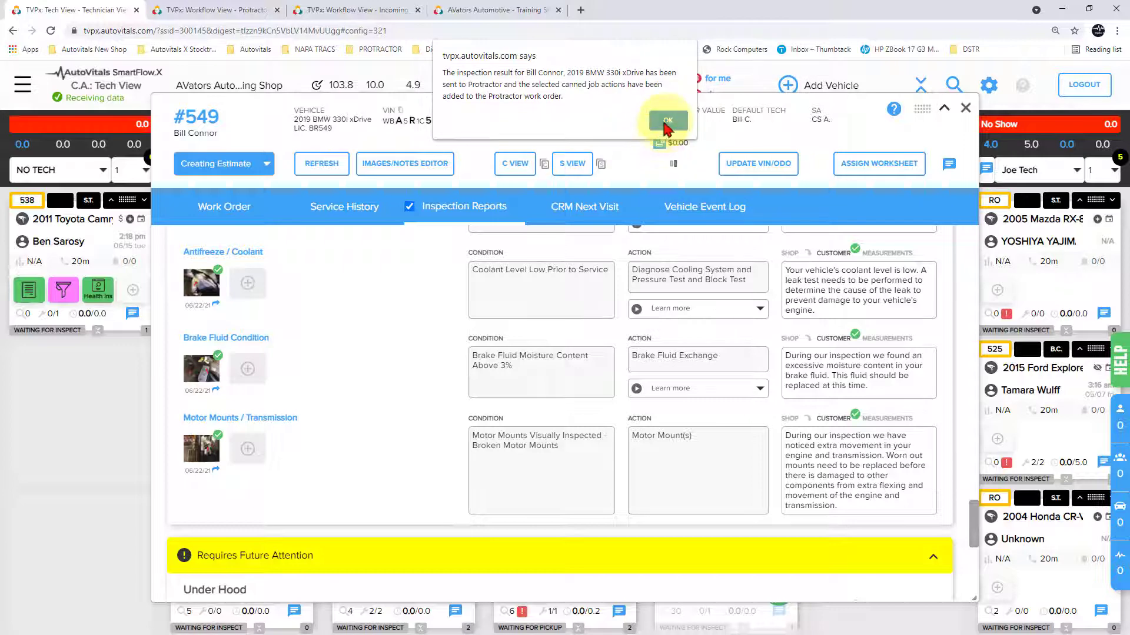
click(667, 123)
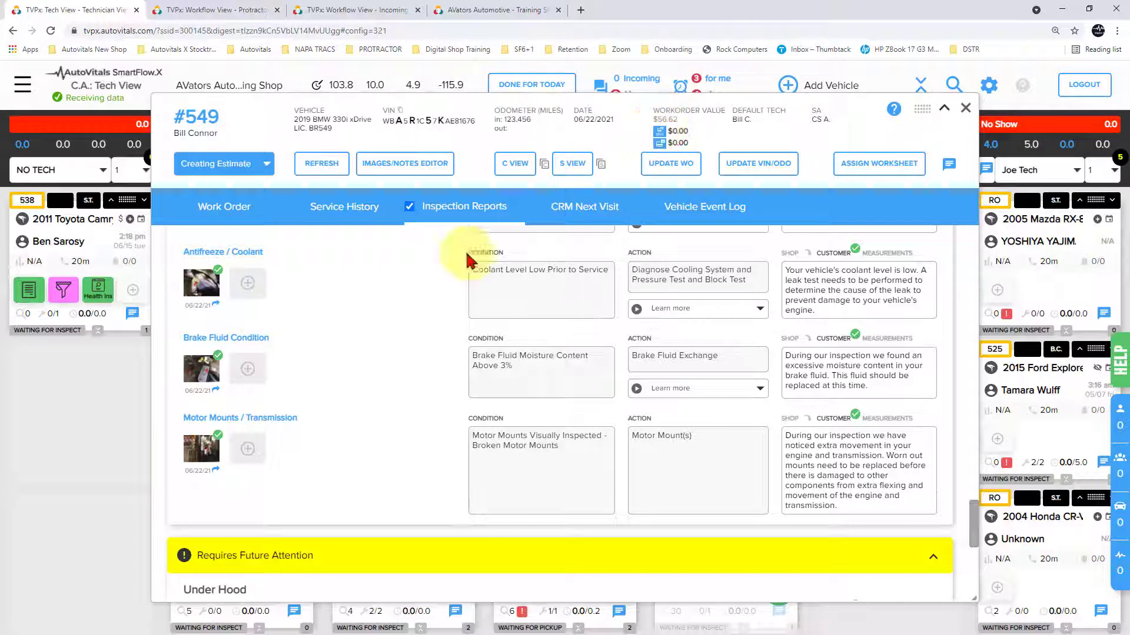
click(965, 108)
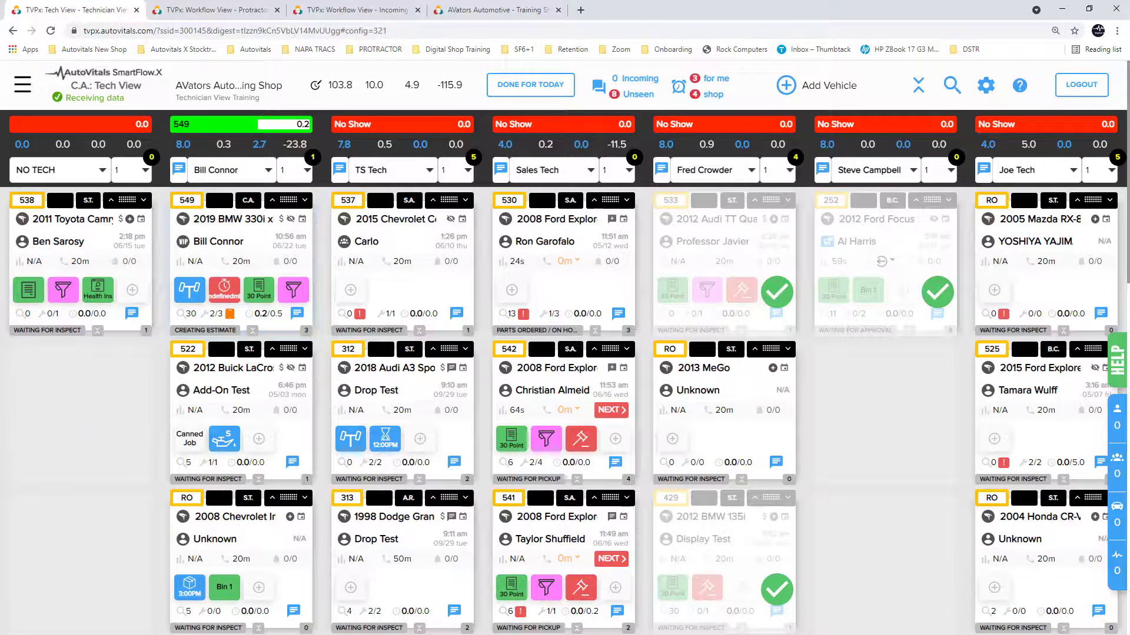
Step: Switch to Protractor, open the 2019 BMW 330i xDrive work order and examine the services added from the inspection
key(alt+Tab)
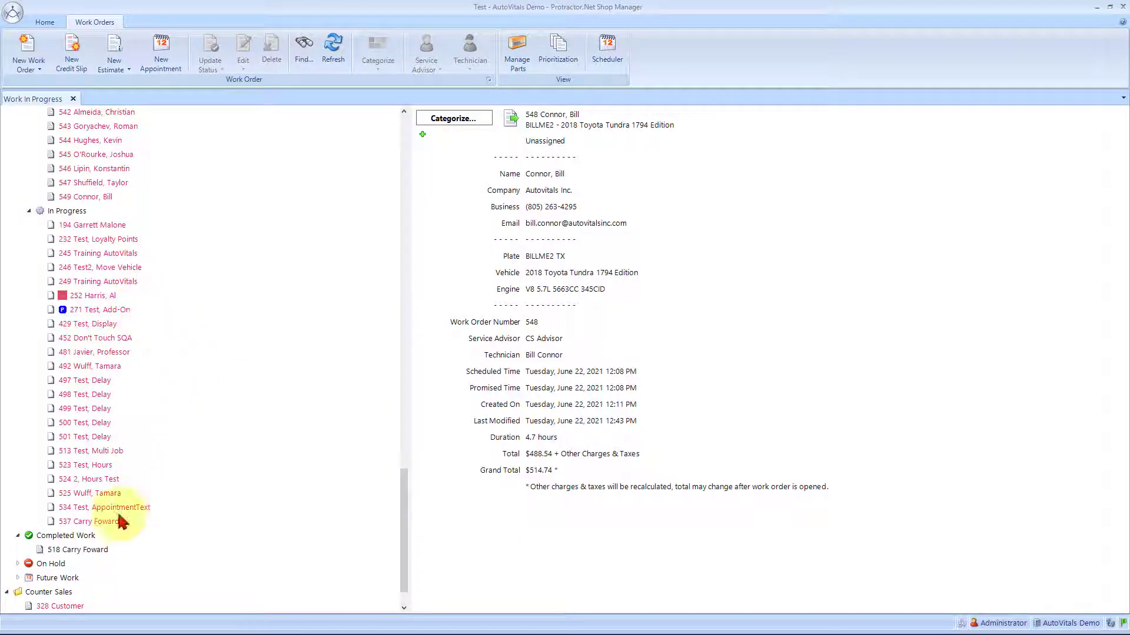
double_click(87, 198)
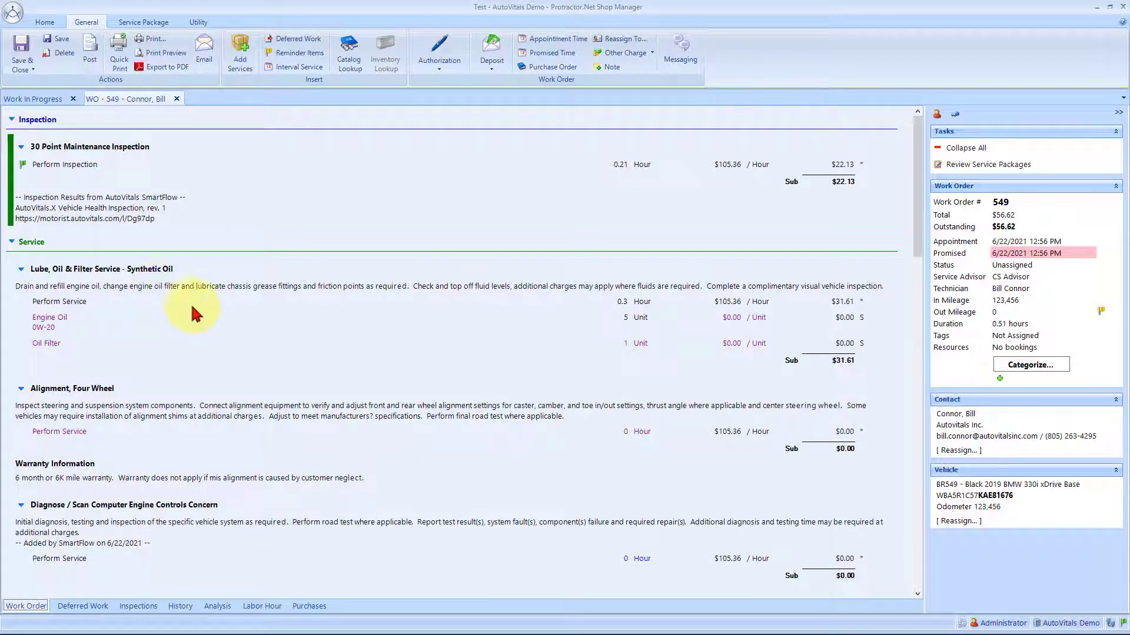
scroll(250, 327, down, 2)
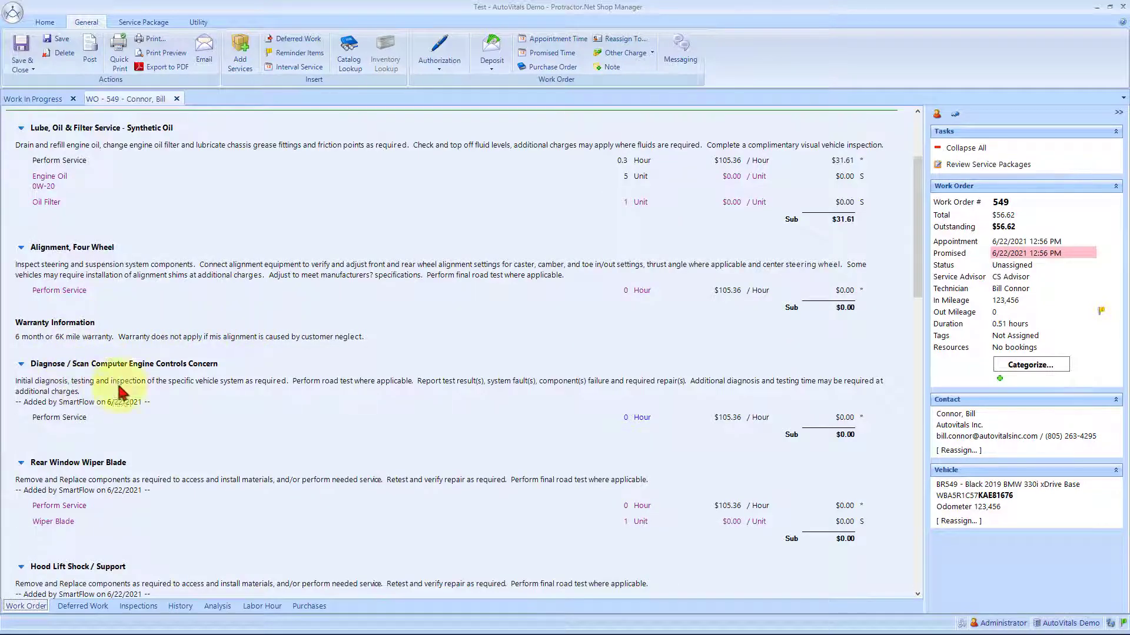
scroll(172, 390, down, 2)
scroll(176, 393, down, 6)
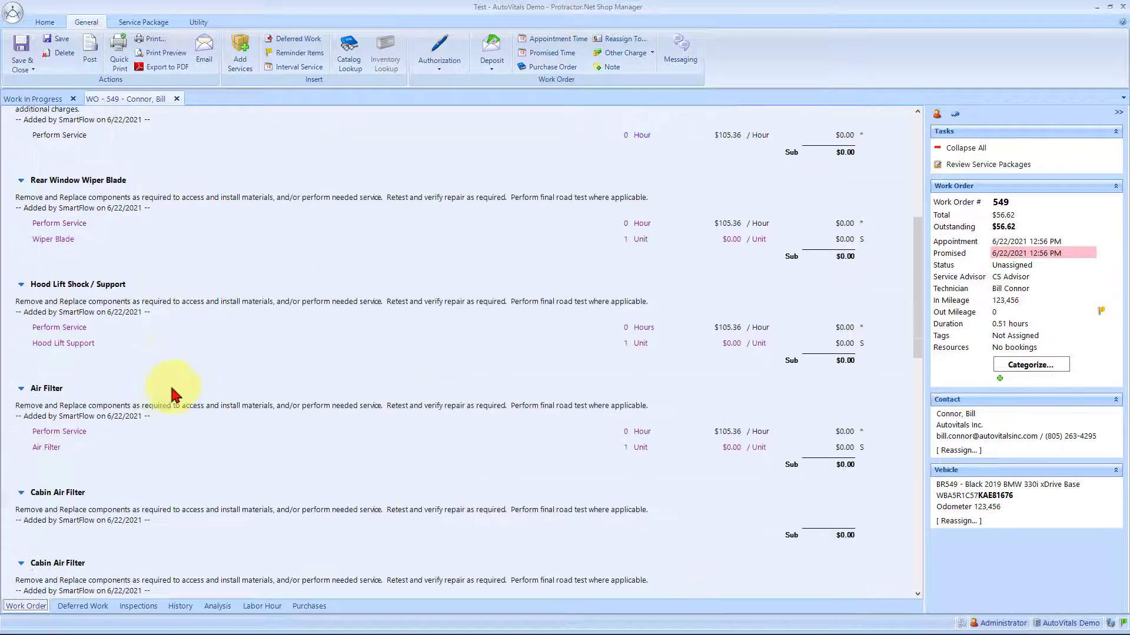
scroll(176, 391, down, 6)
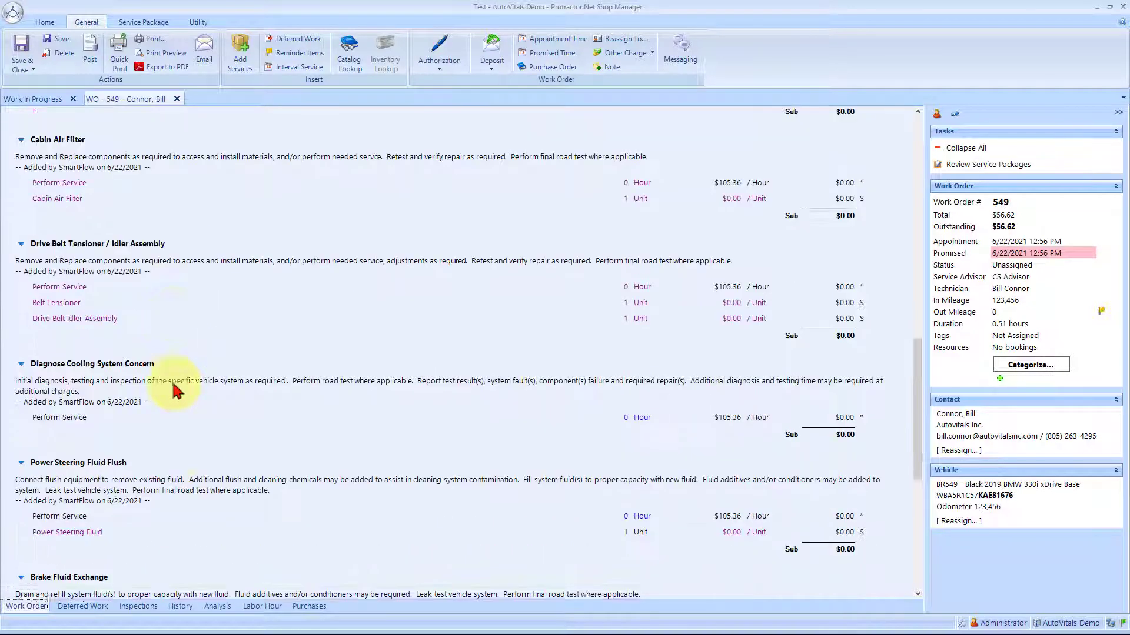
scroll(183, 391, down, 1)
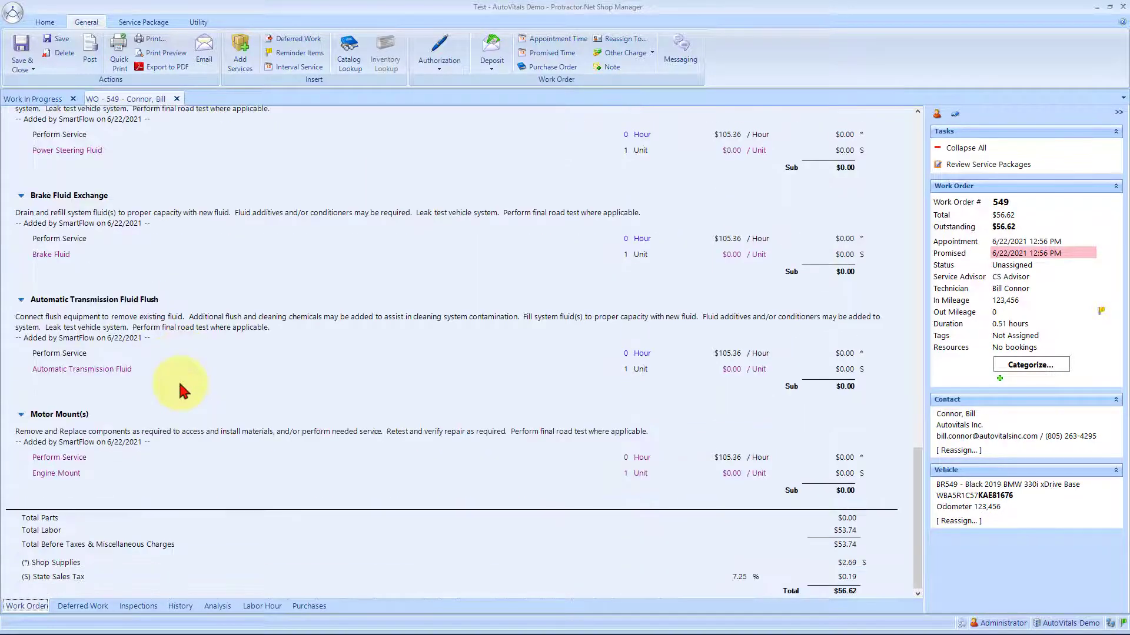
scroll(187, 393, up, 11)
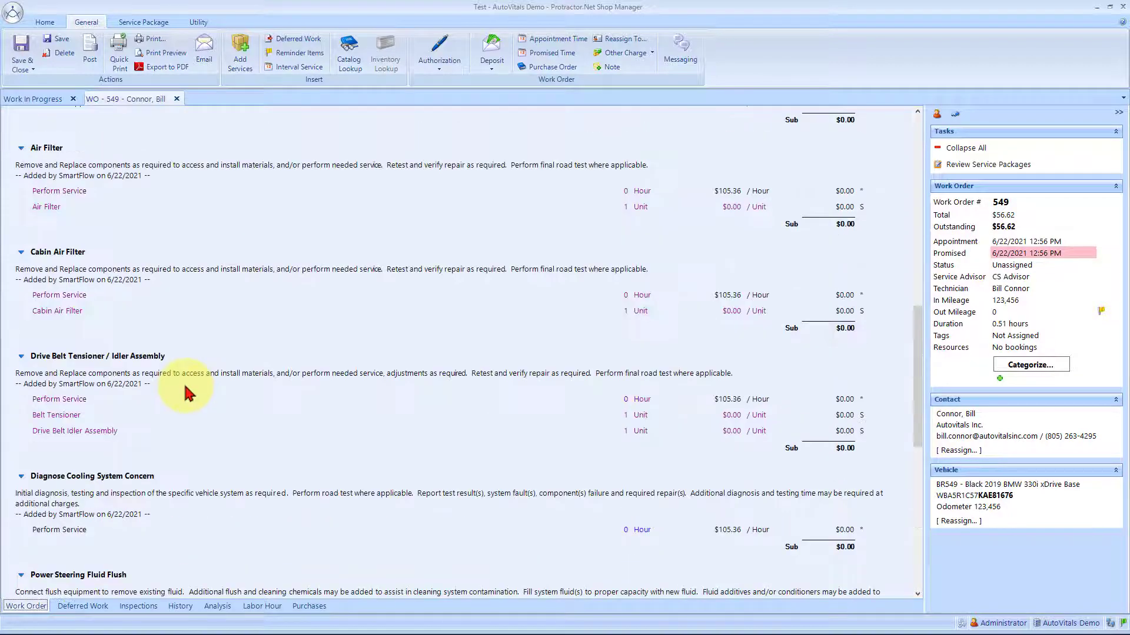
scroll(192, 390, up, 5)
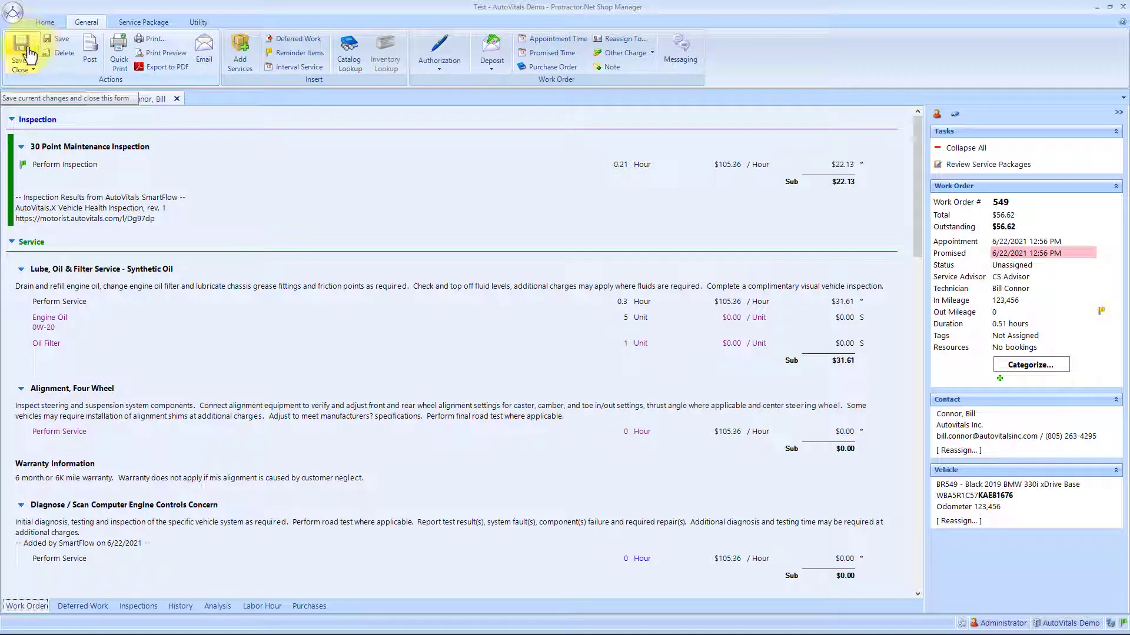
Step: Save and close the work order with the status Inspection Complete, and return to the SmartFlow technician view
click(24, 71)
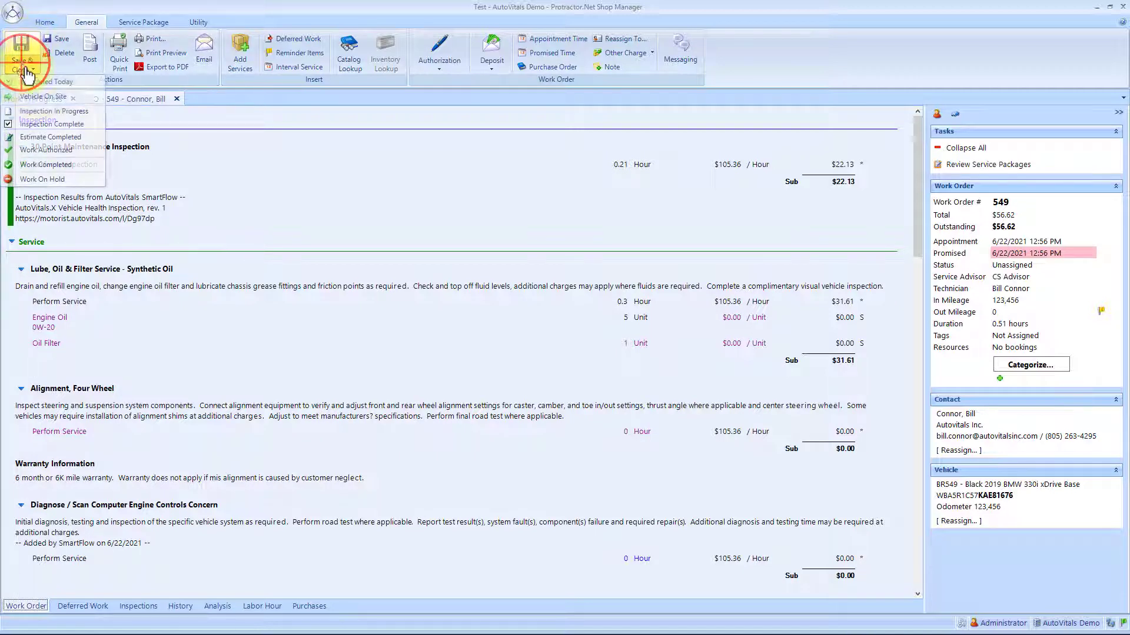
click(48, 125)
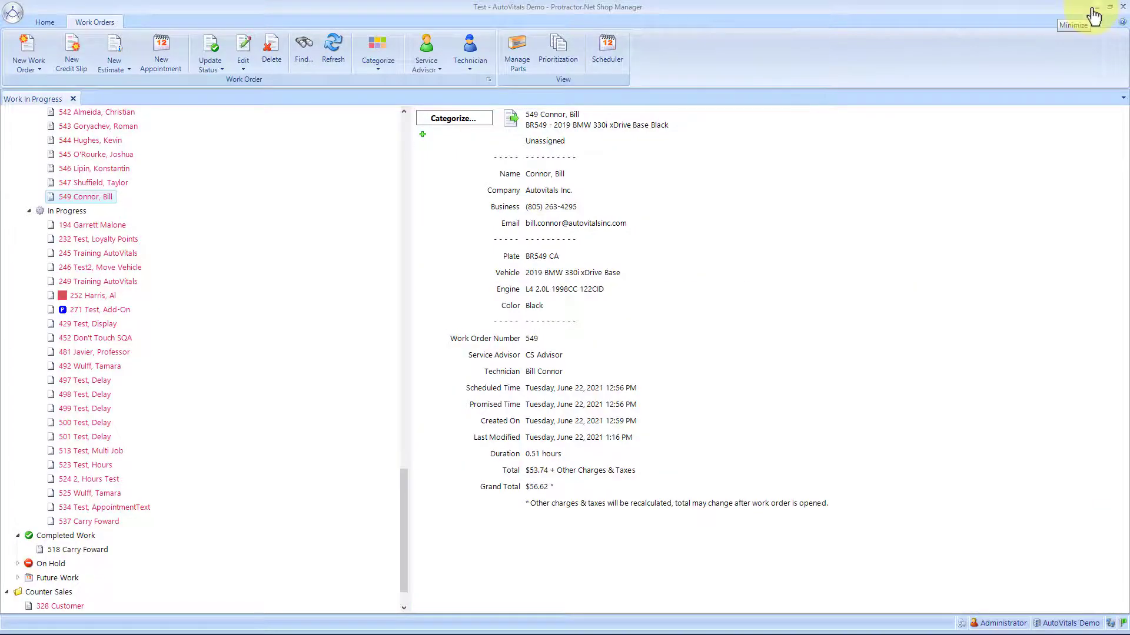
click(1094, 16)
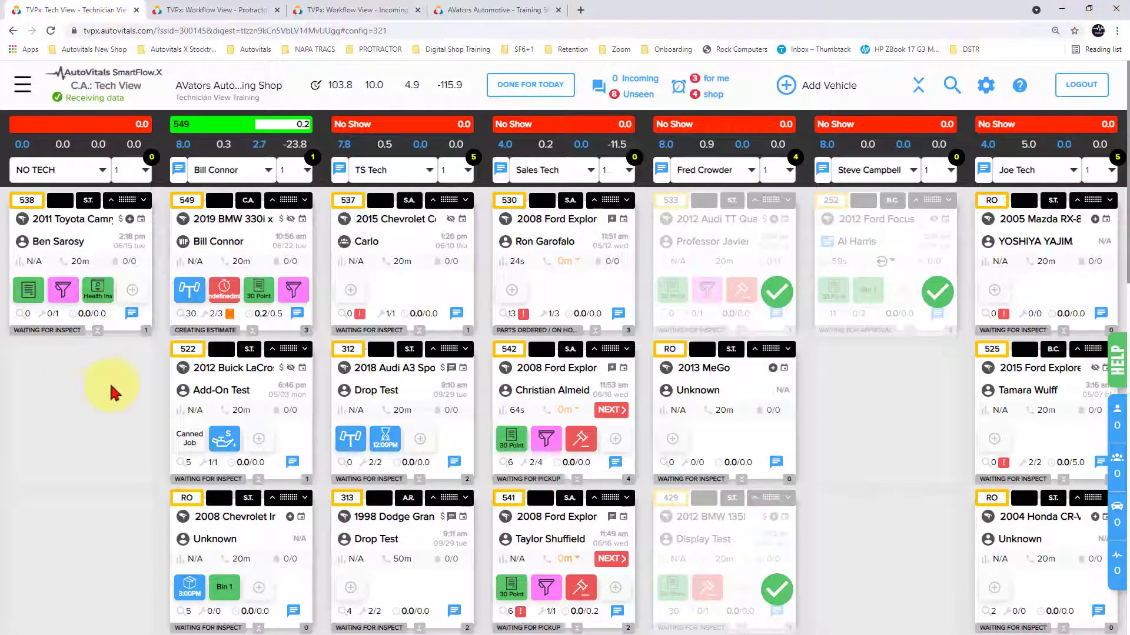
Step: Set the 2019 BMW 330i xDrive's workflow step to Waiting for Approval
click(194, 330)
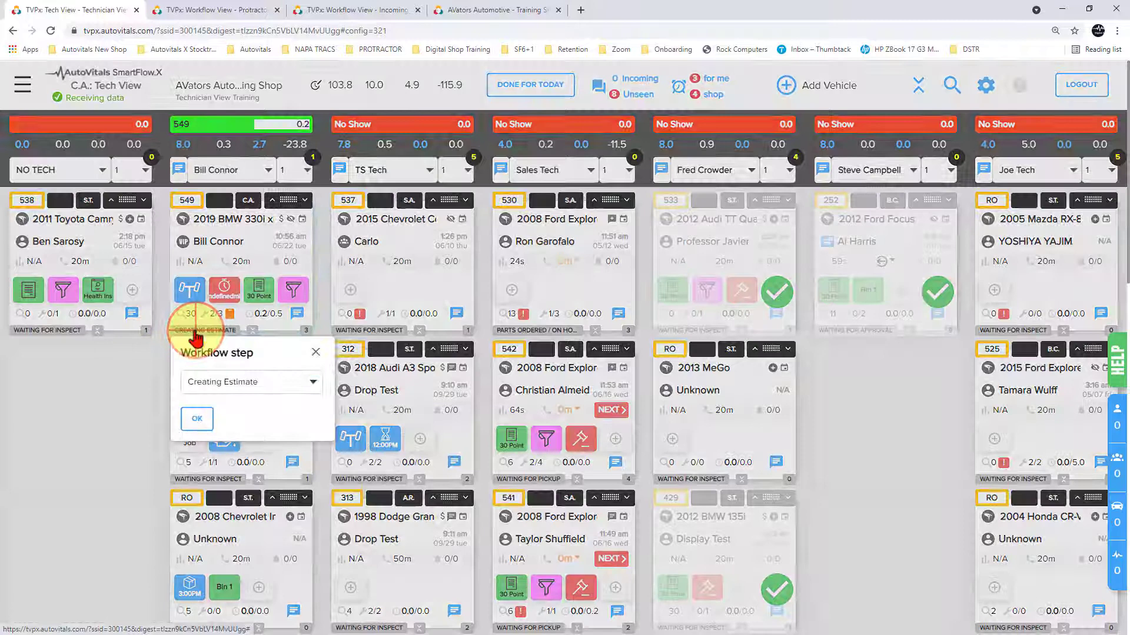
click(213, 385)
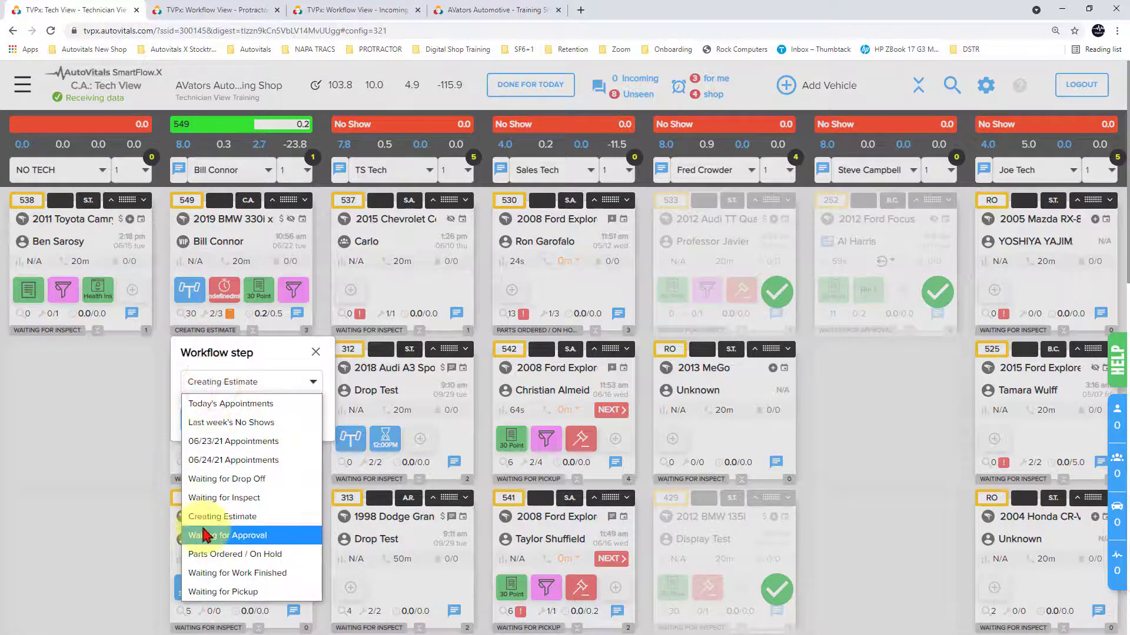
click(204, 536)
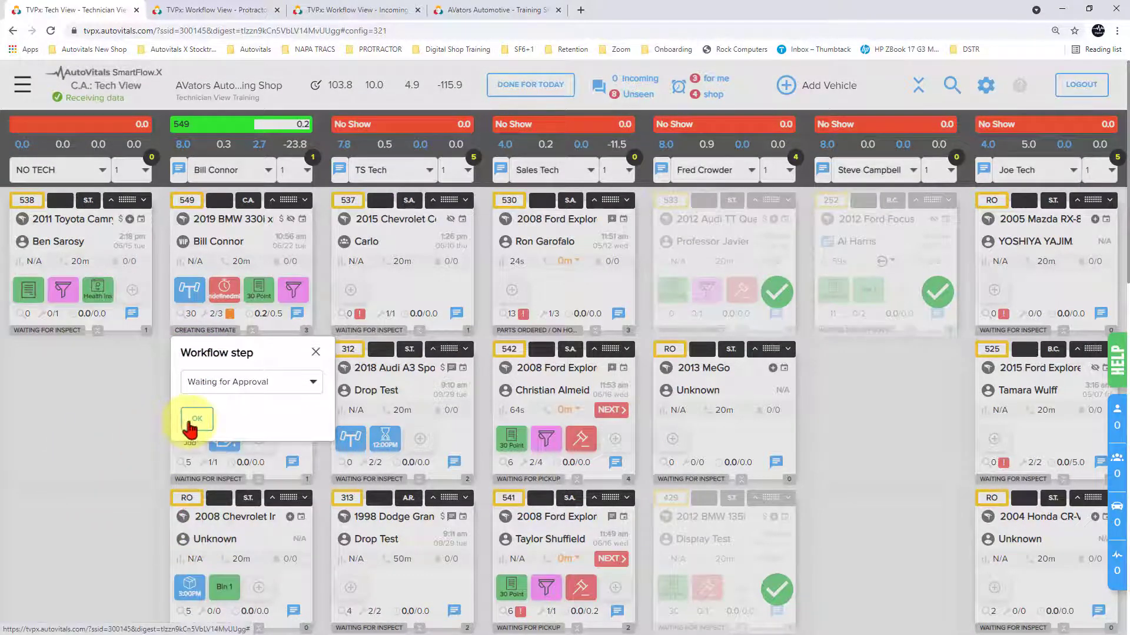
click(191, 421)
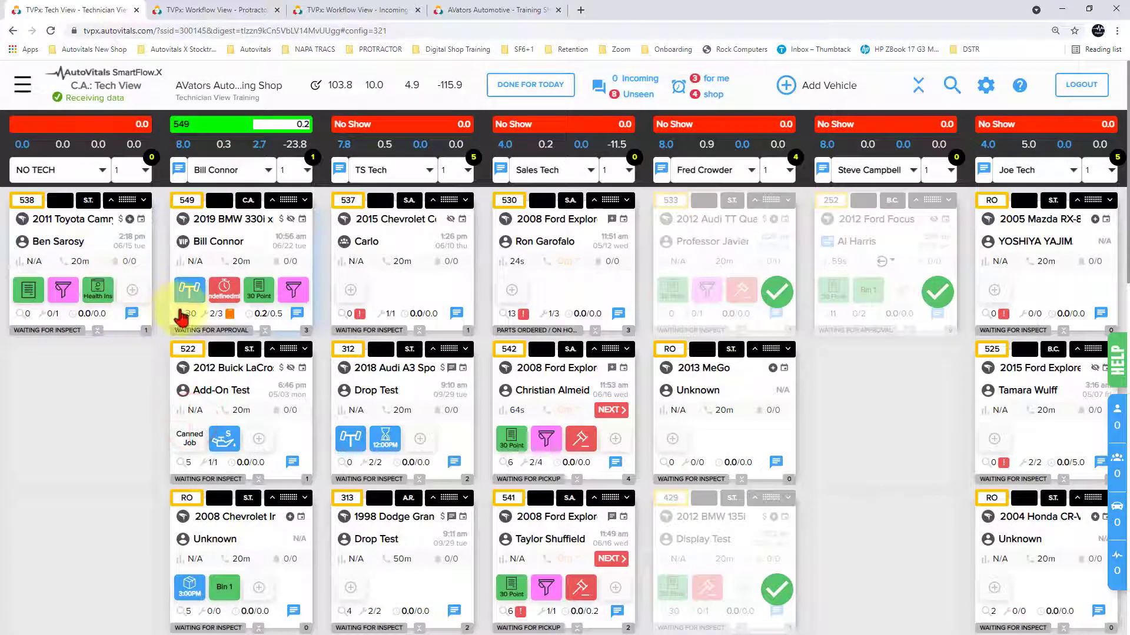
Step: Open the customer view of the 2019 BMW 330i xDrive's inspection and examine its services, passed items, and immediate and future recommendations
click(190, 300)
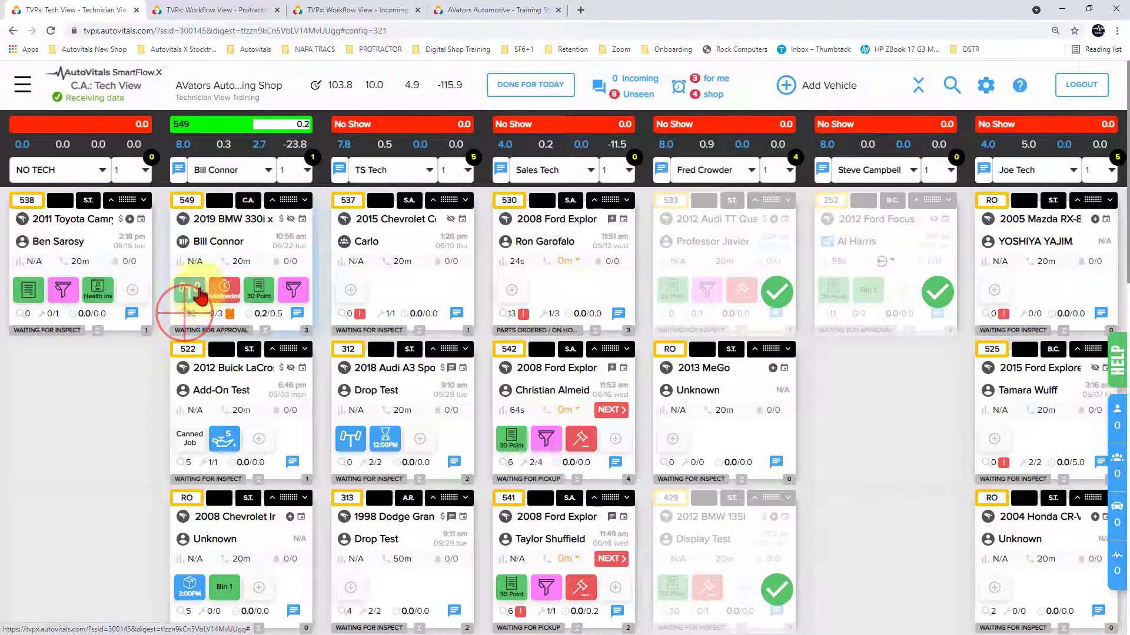
click(513, 165)
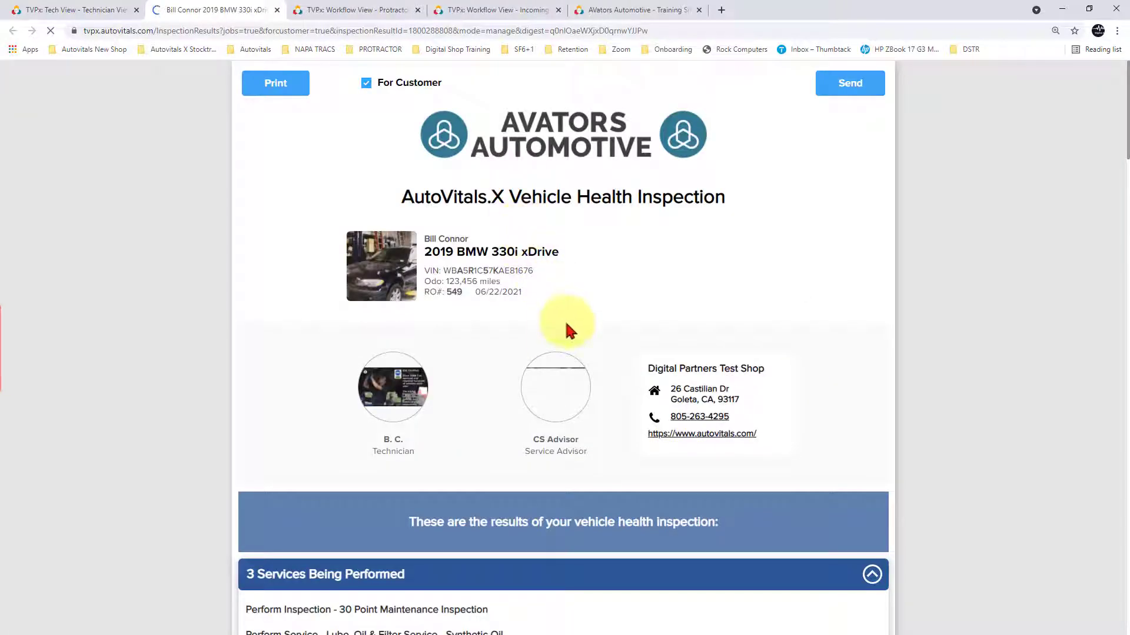
scroll(522, 312, down, 6)
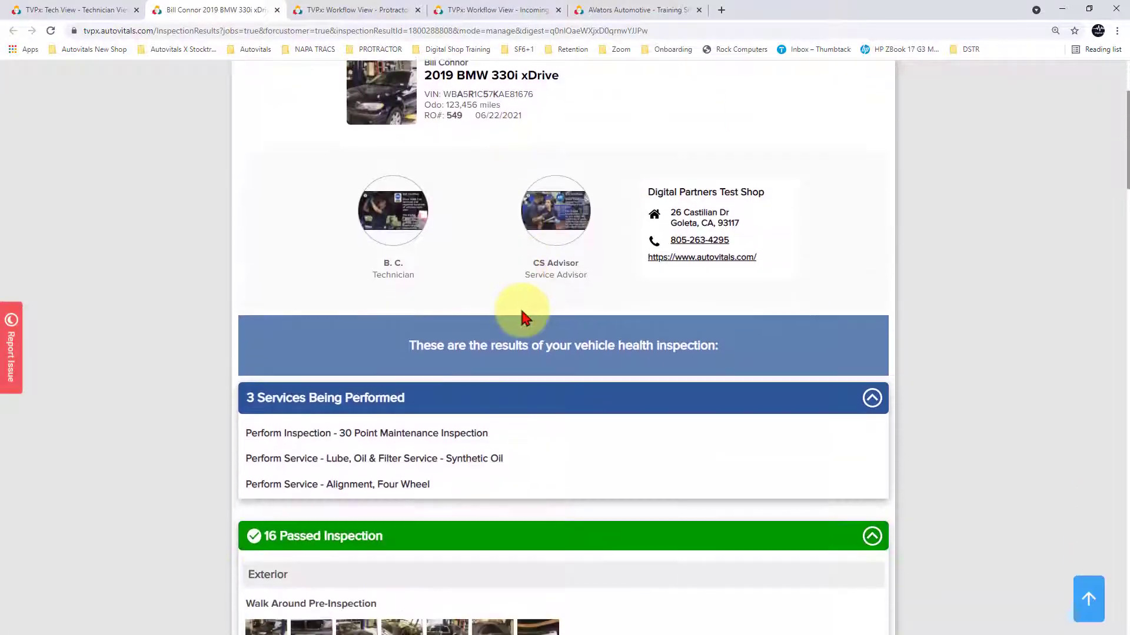
scroll(518, 319, down, 5)
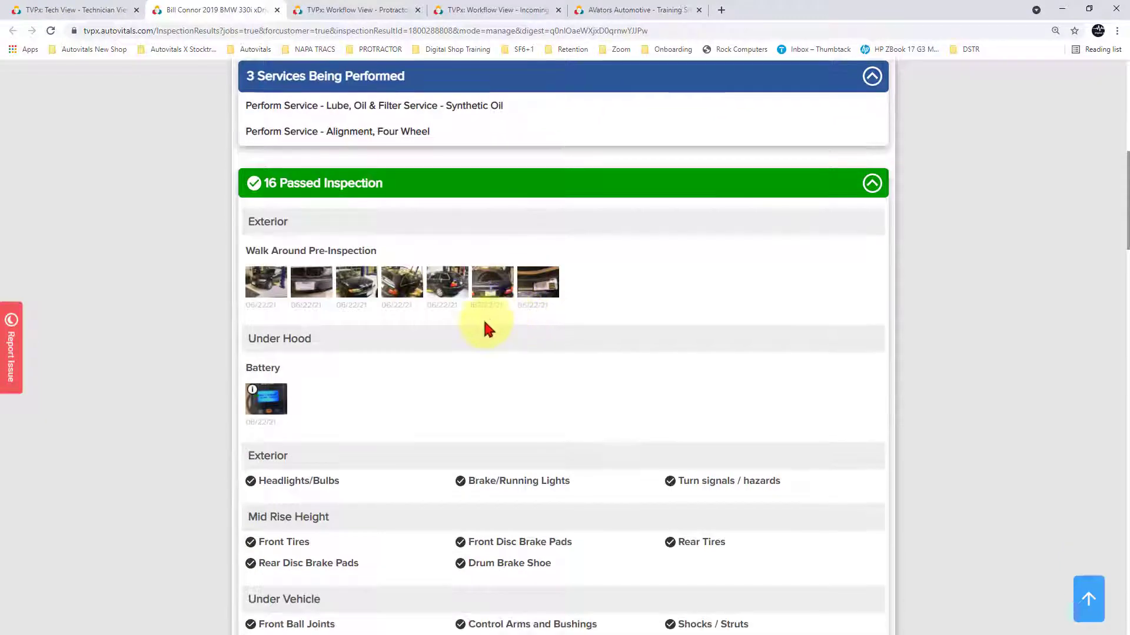
scroll(443, 333, down, 12)
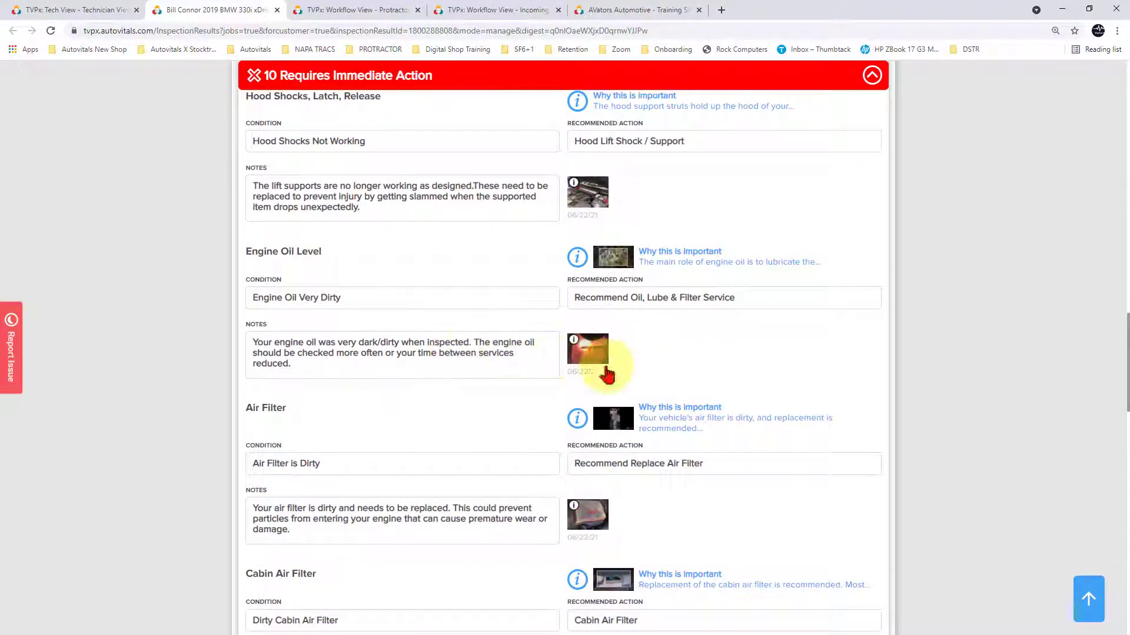
scroll(616, 382, down, 8)
scroll(597, 400, down, 9)
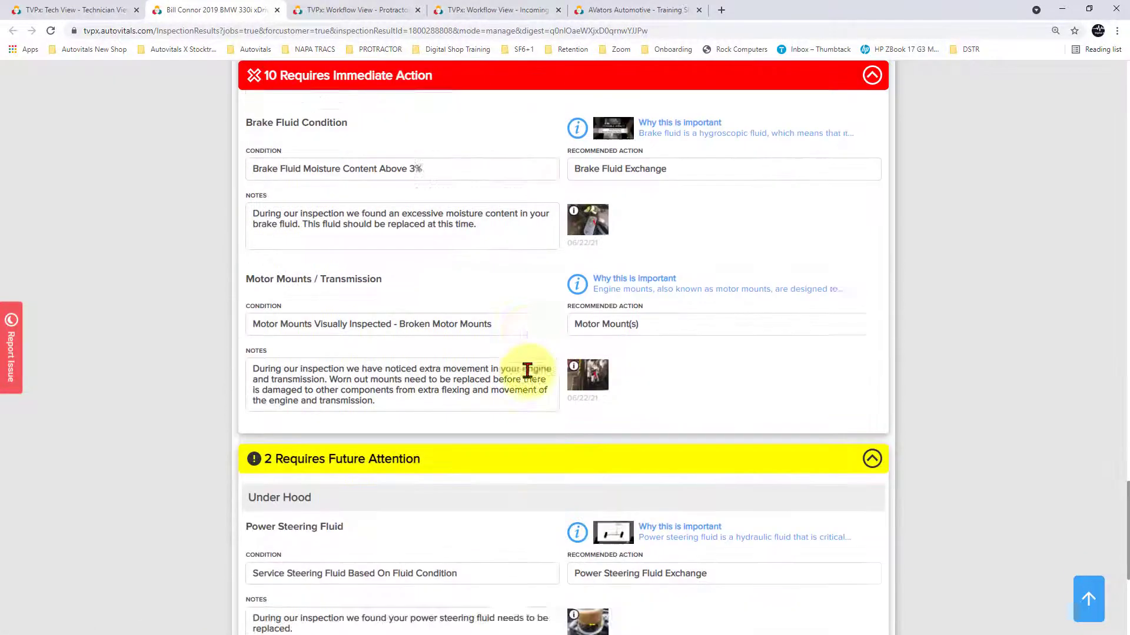
scroll(909, 524, up, 1)
click(1092, 601)
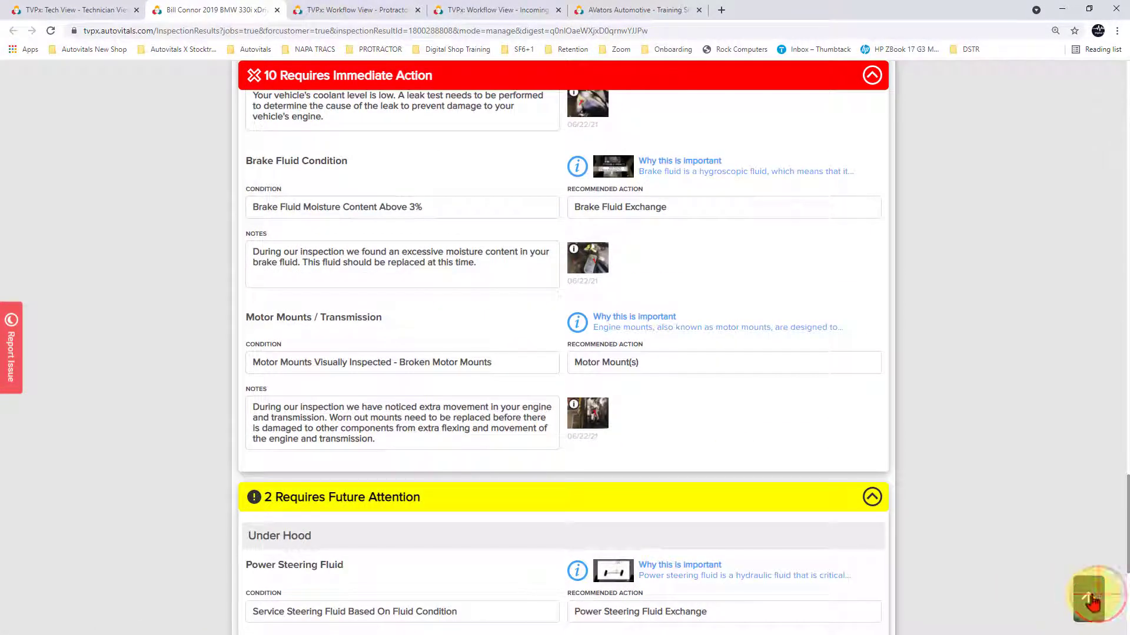
Step: Text the customer the canned "Work order, Inspection report" message, and close the customer report and the vehicle's inspection window
click(840, 84)
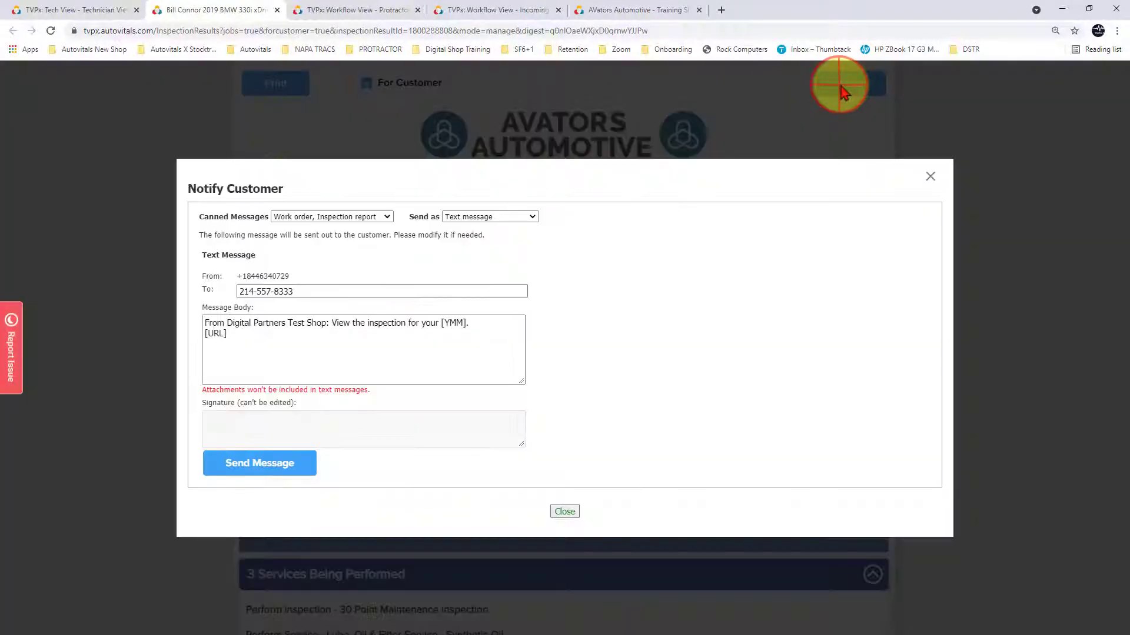
click(249, 465)
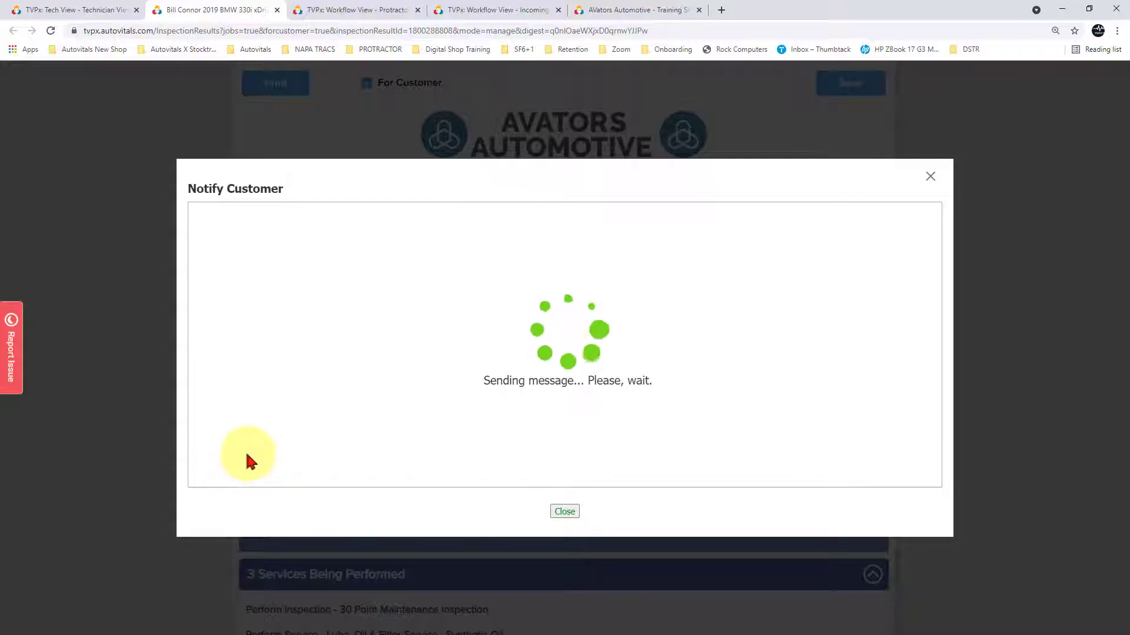
click(670, 91)
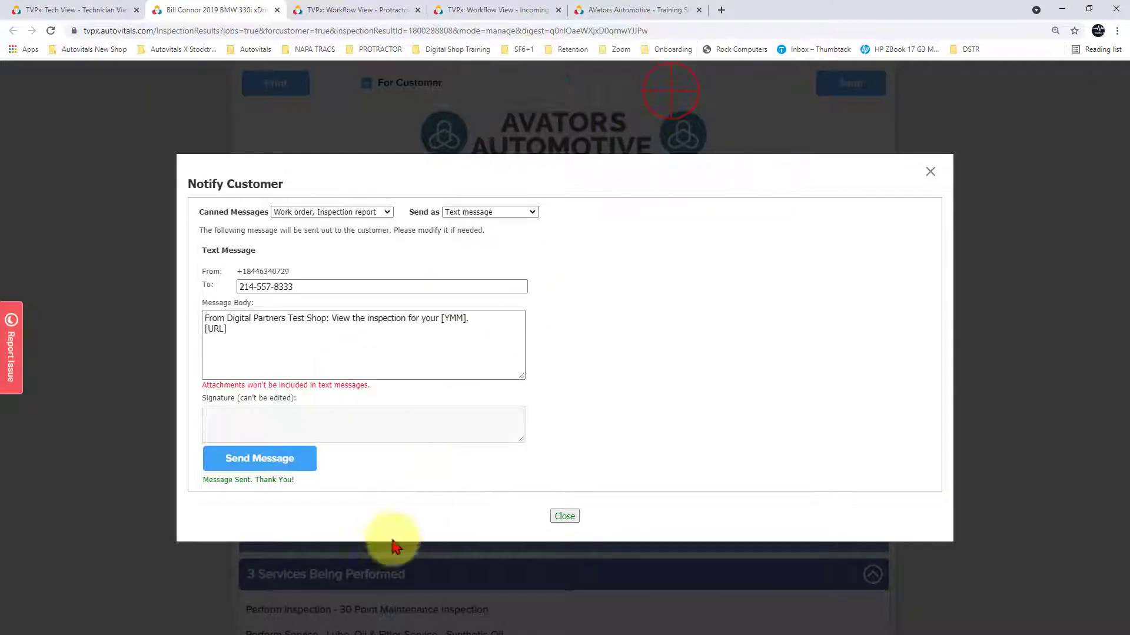
click(559, 516)
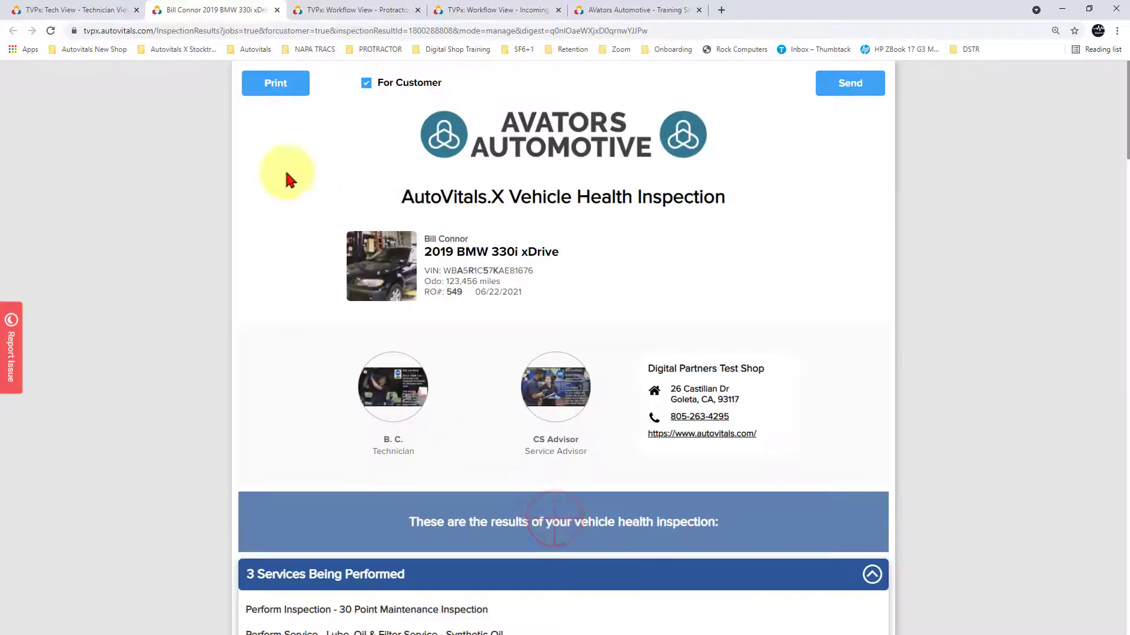
click(277, 10)
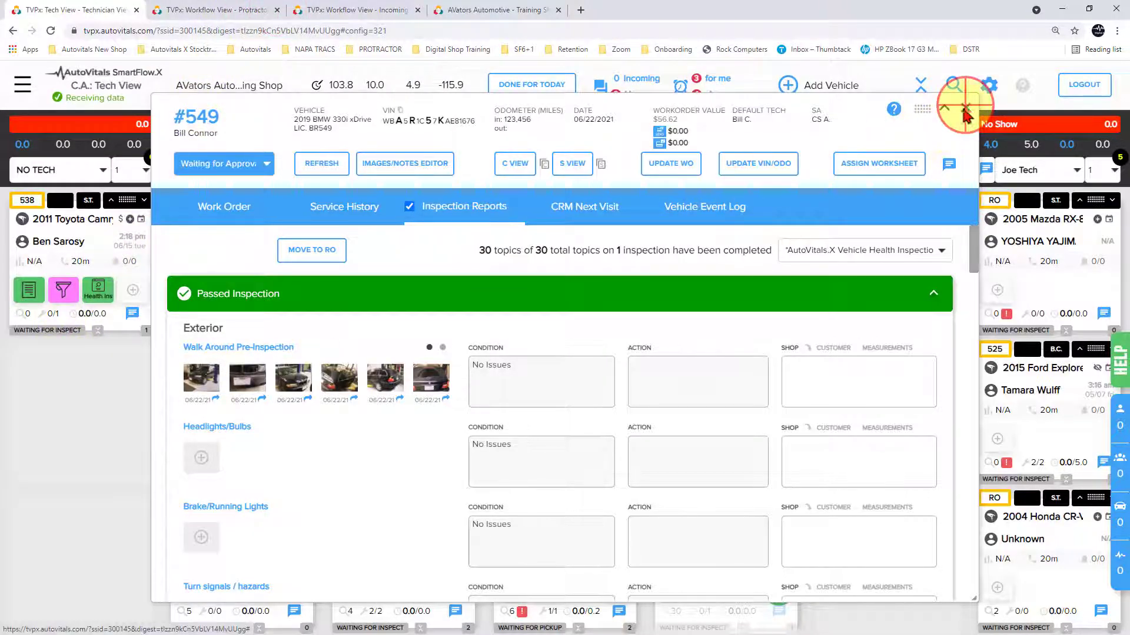
click(965, 111)
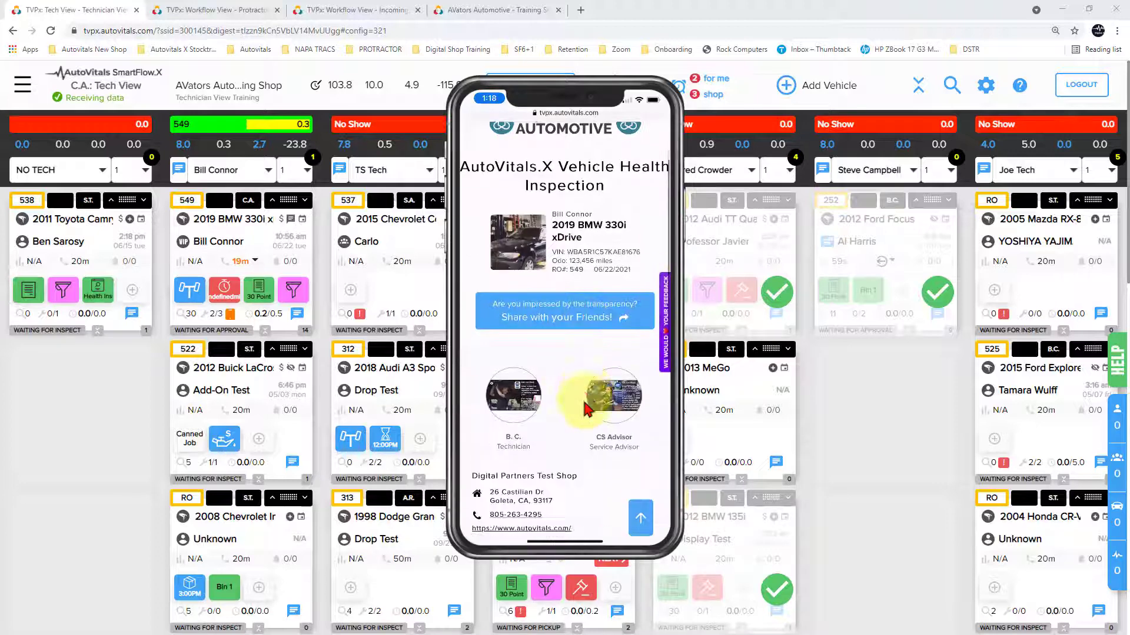
Step: Examine the immediate-action items in the customer's mobile report, and log "Customer called" for the 2019 BMW 330i xDrive
click(587, 410)
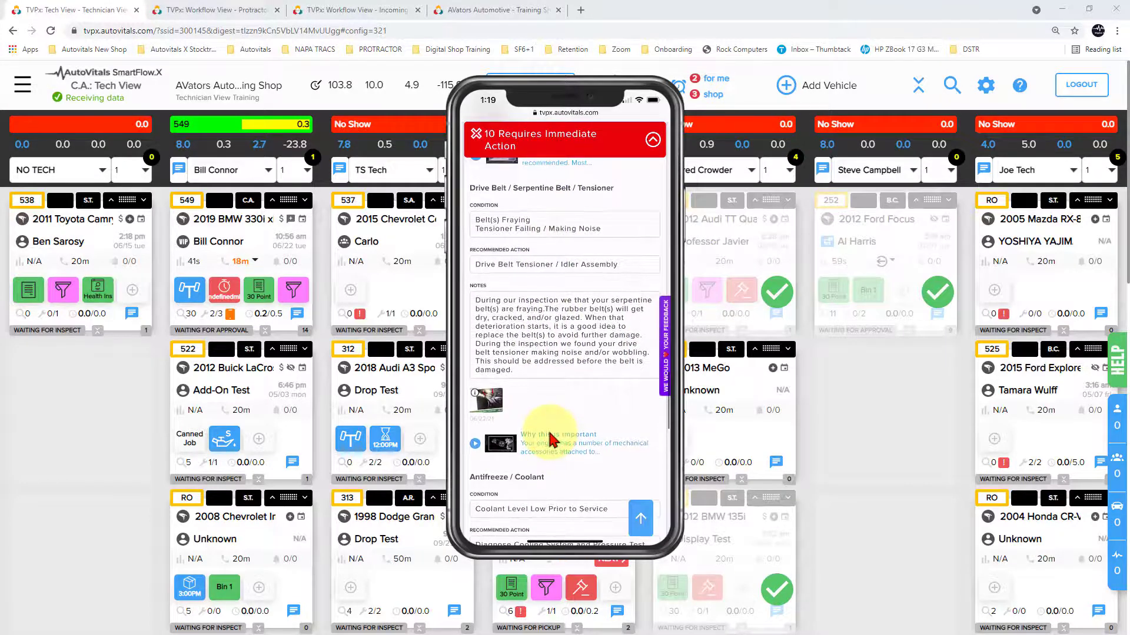
click(552, 439)
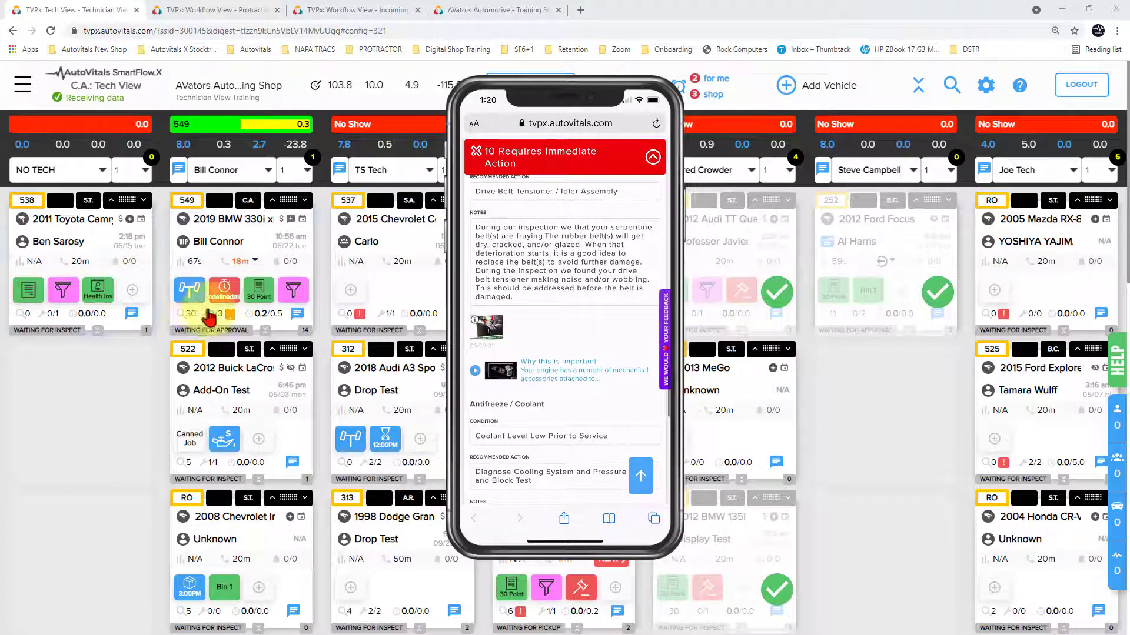
click(252, 264)
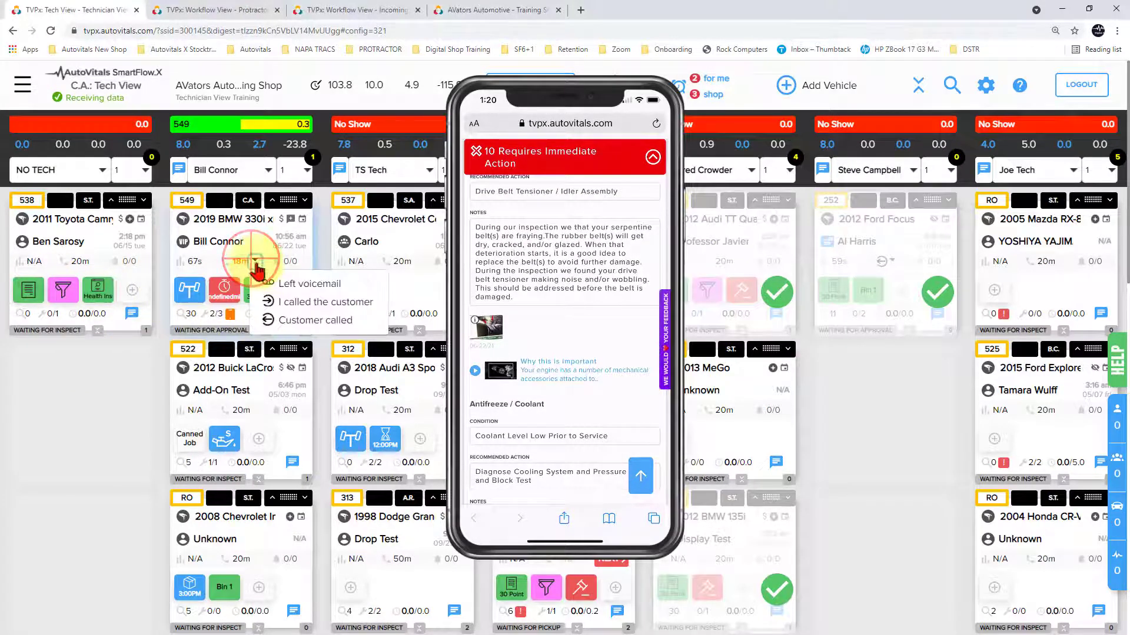
click(269, 322)
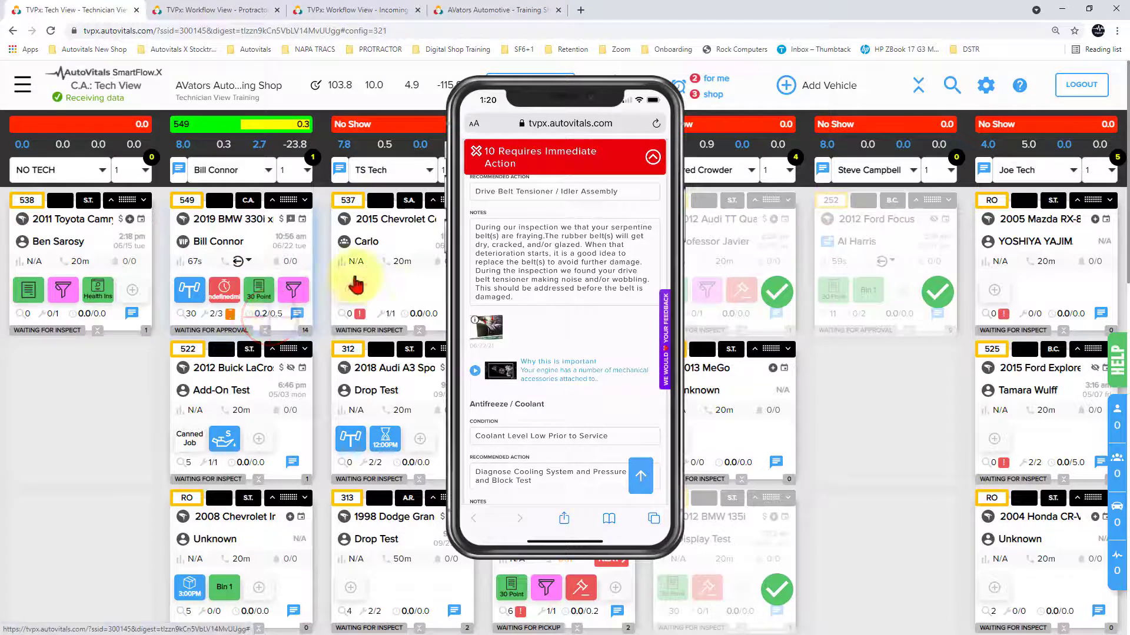
Step: Move the phone display aside, view the 2019 BMW's air filter photo in its inspection report, and close the photo
drag(453, 176, 492, 188)
drag(574, 189, 960, 178)
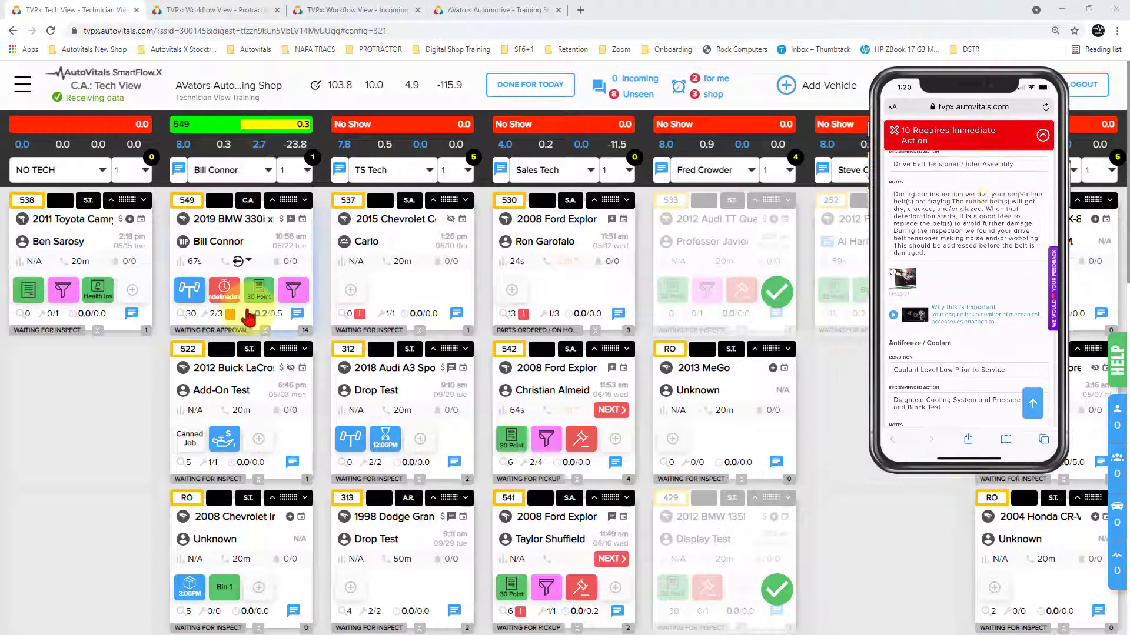
click(186, 320)
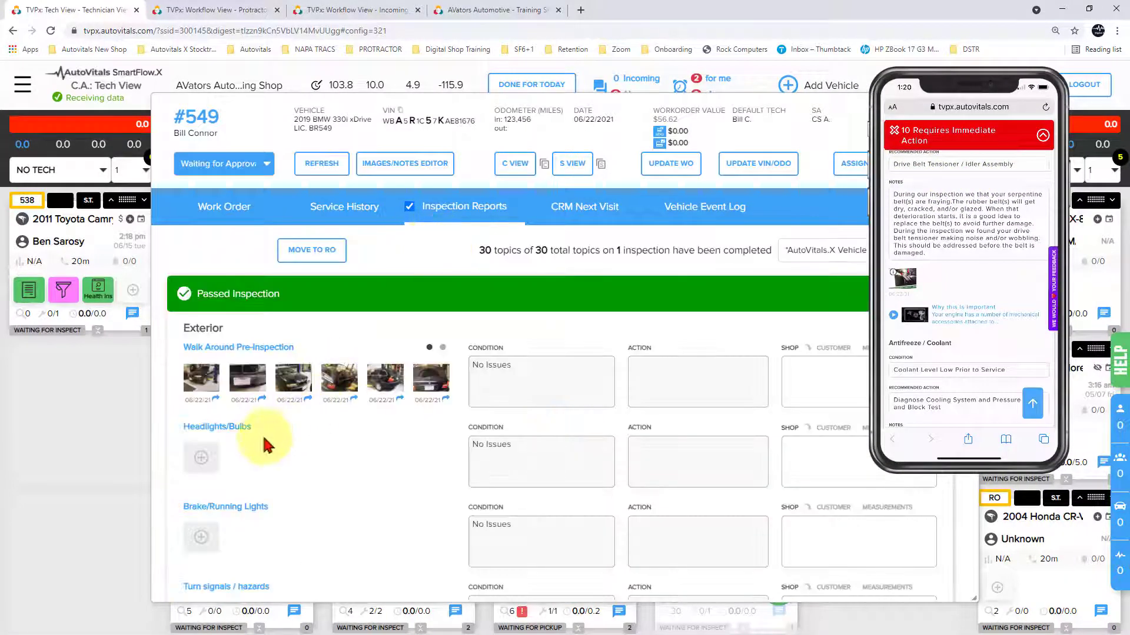
scroll(354, 404, down, 9)
scroll(357, 403, down, 15)
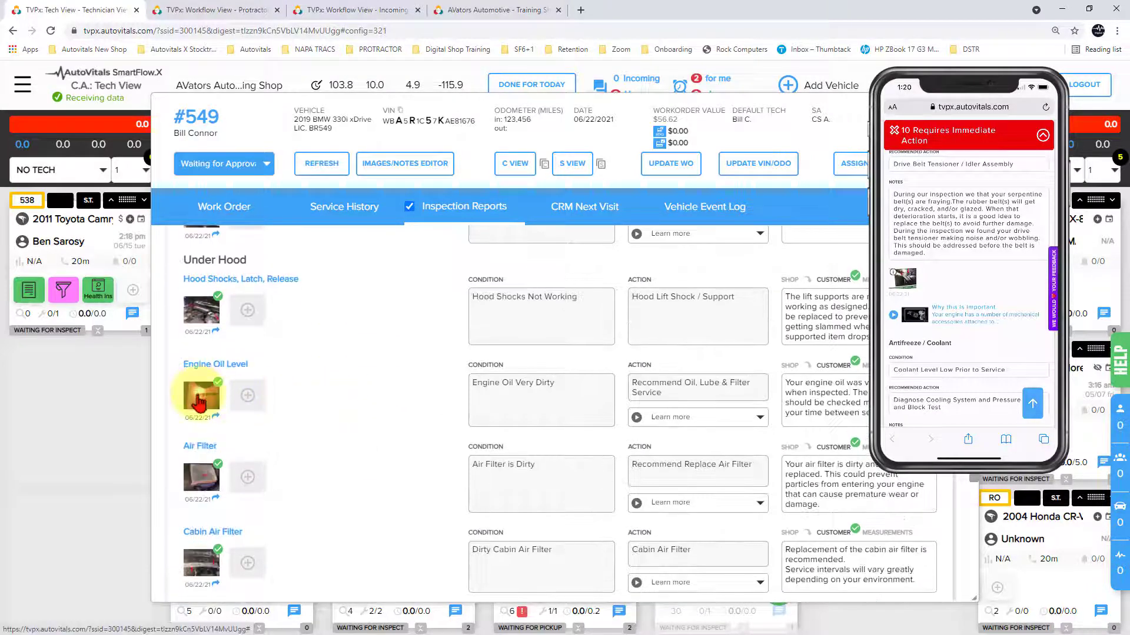
click(206, 480)
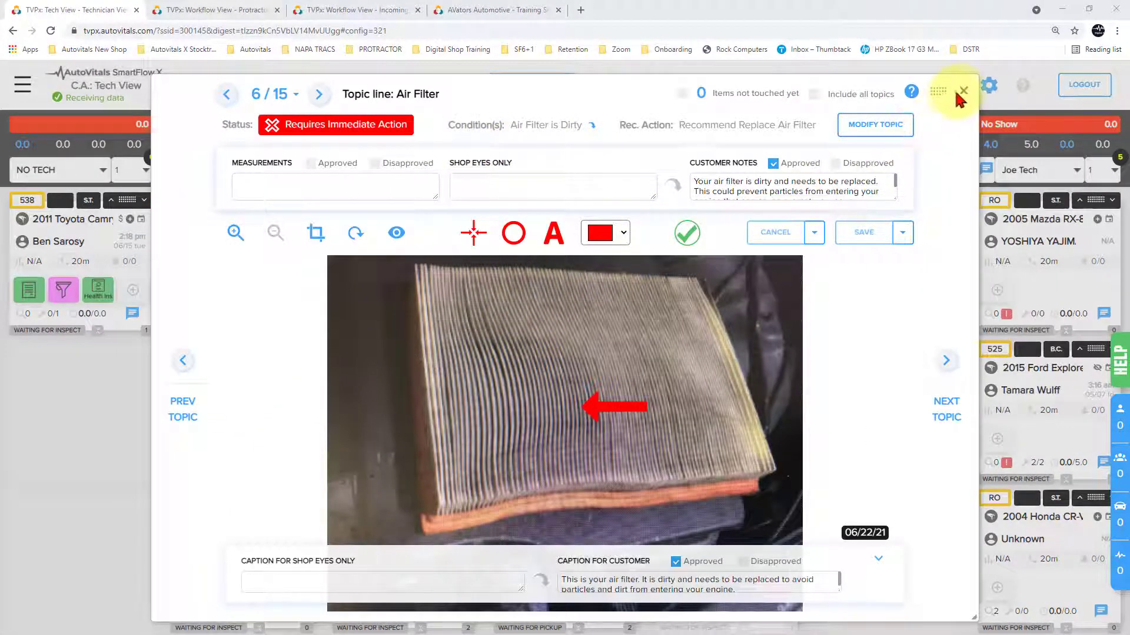
click(961, 91)
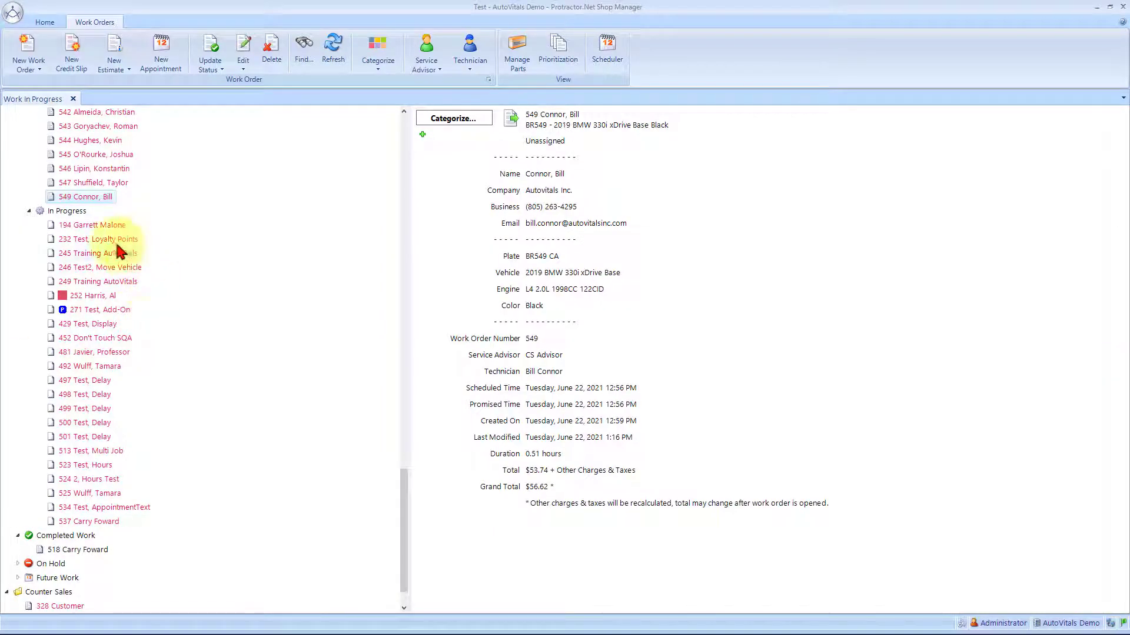
Step: In Protractor's 2019 BMW work order review, deselect the hood lift, air filter, cabin filter, drive belt, power steering, brake fluid, transmission flush and motor mount packages
double_click(79, 199)
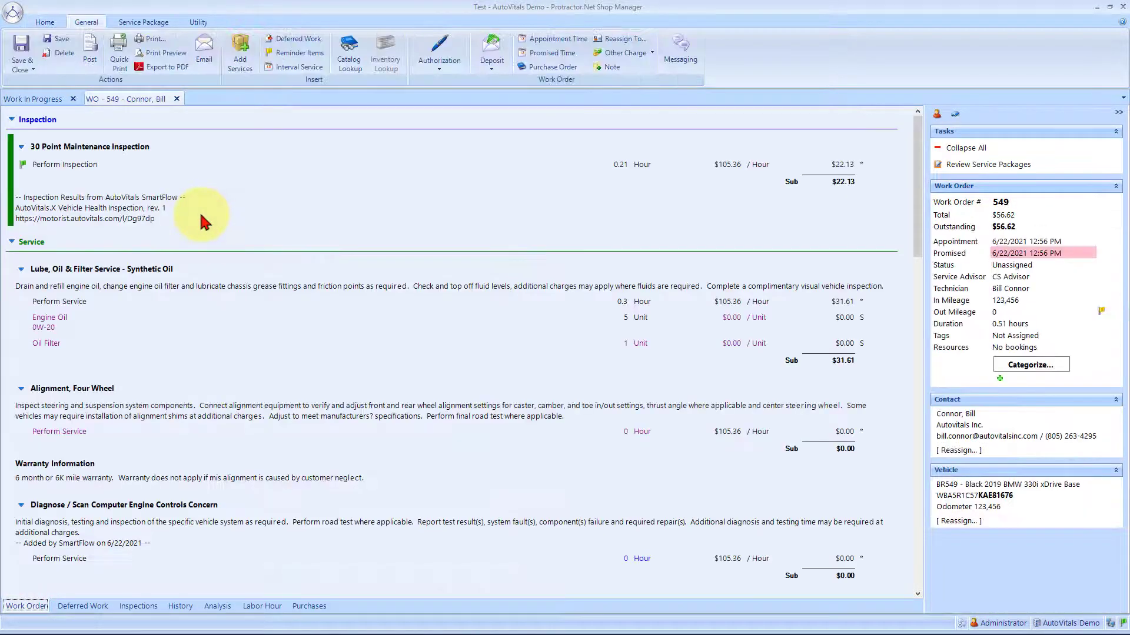
click(947, 165)
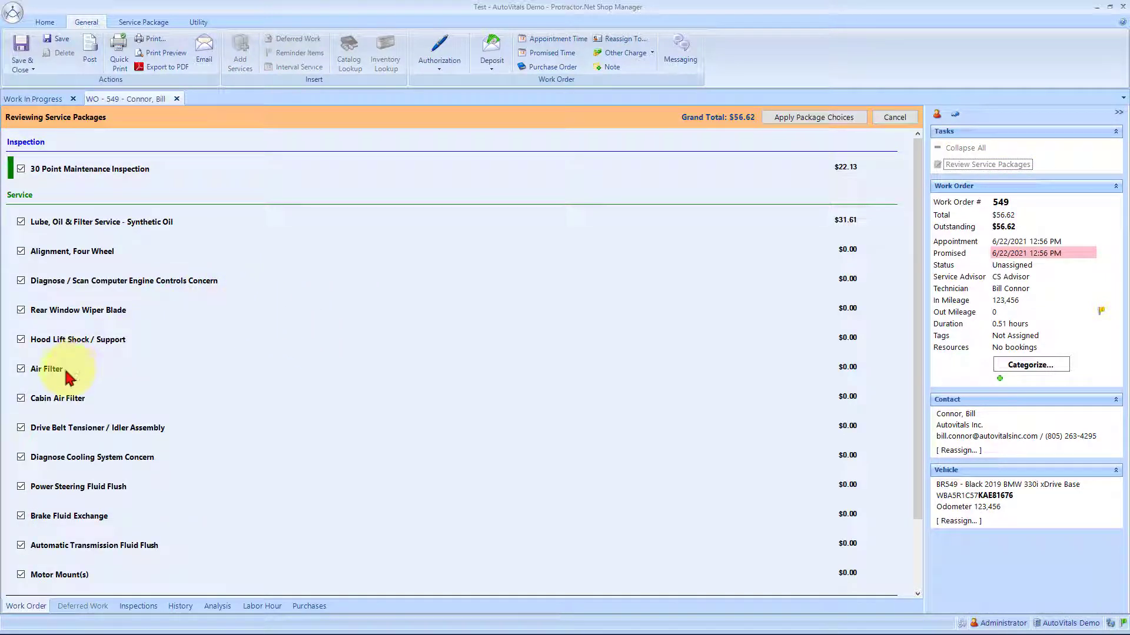
click(21, 369)
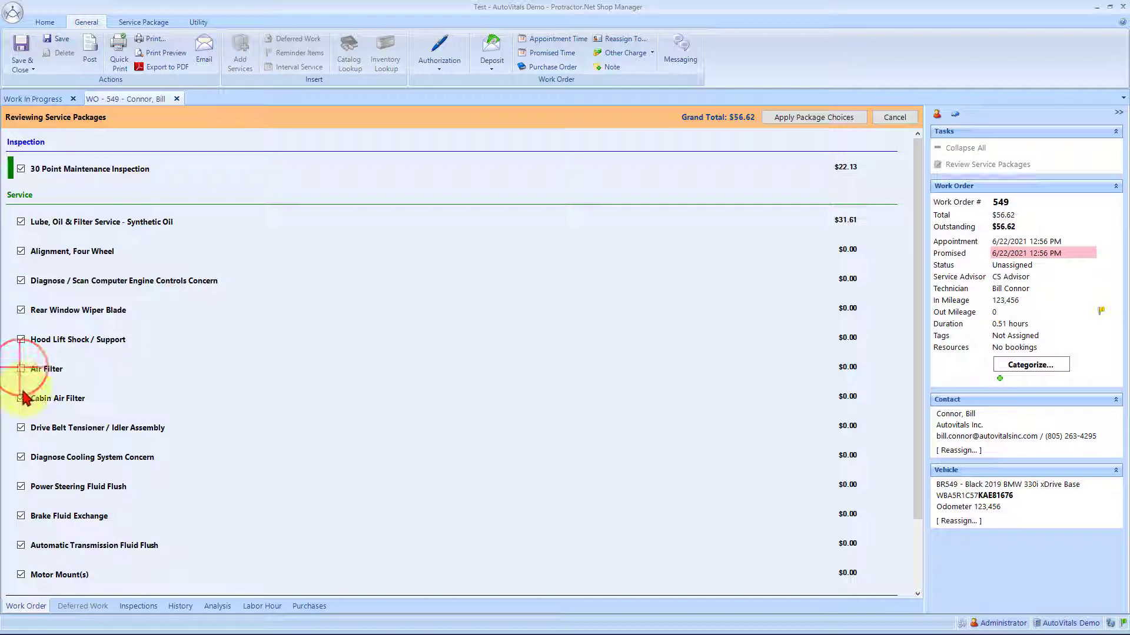
click(17, 399)
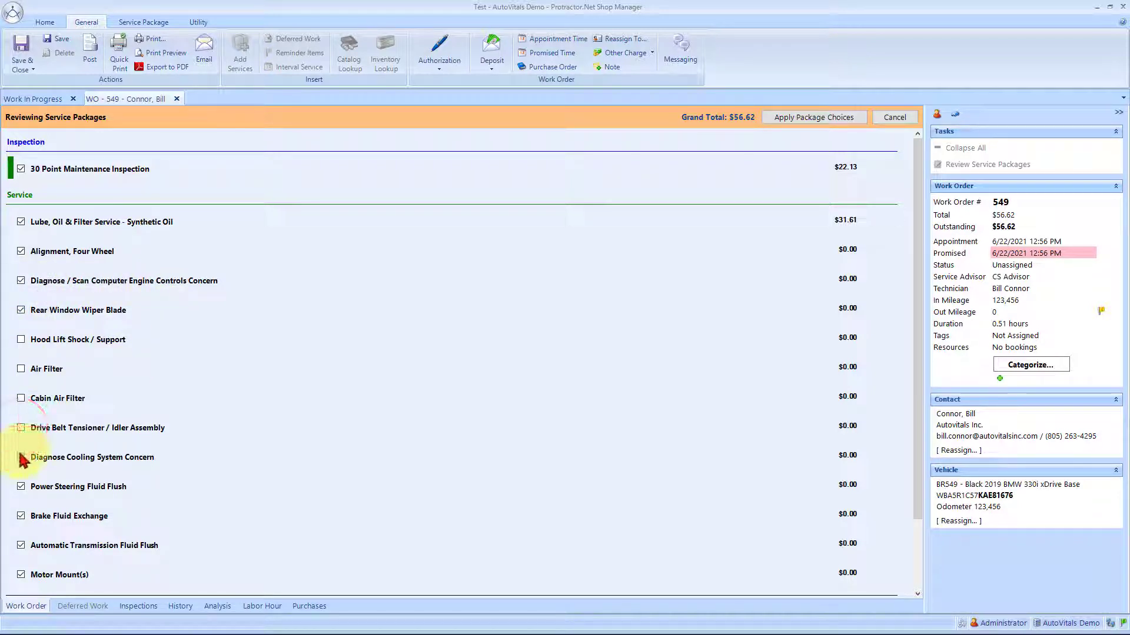
click(19, 487)
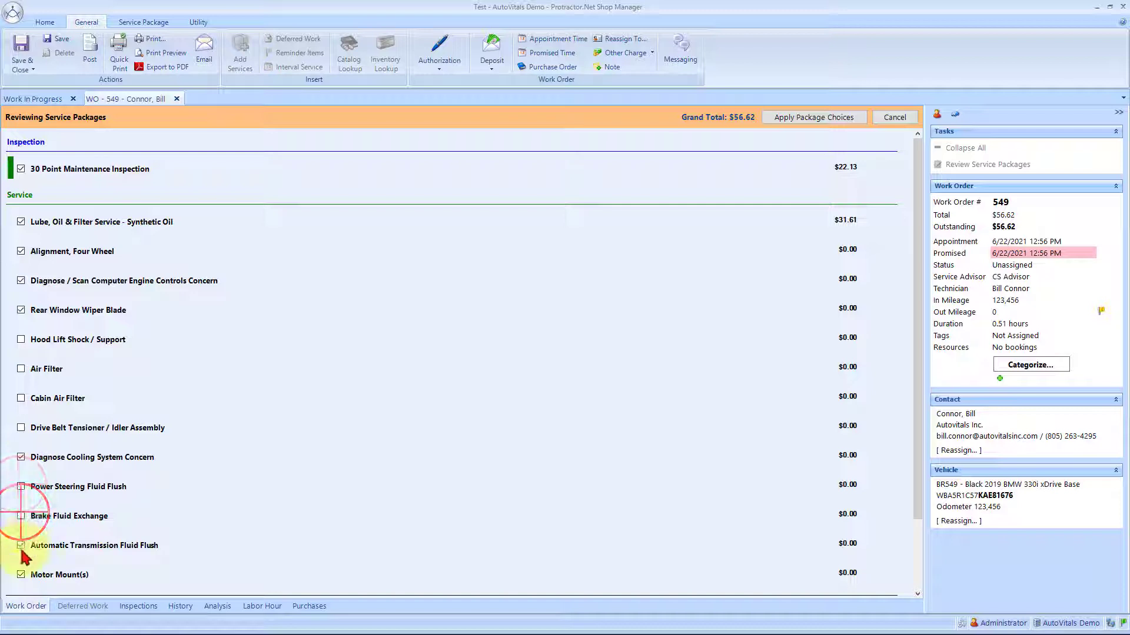
click(20, 516)
click(22, 545)
click(22, 575)
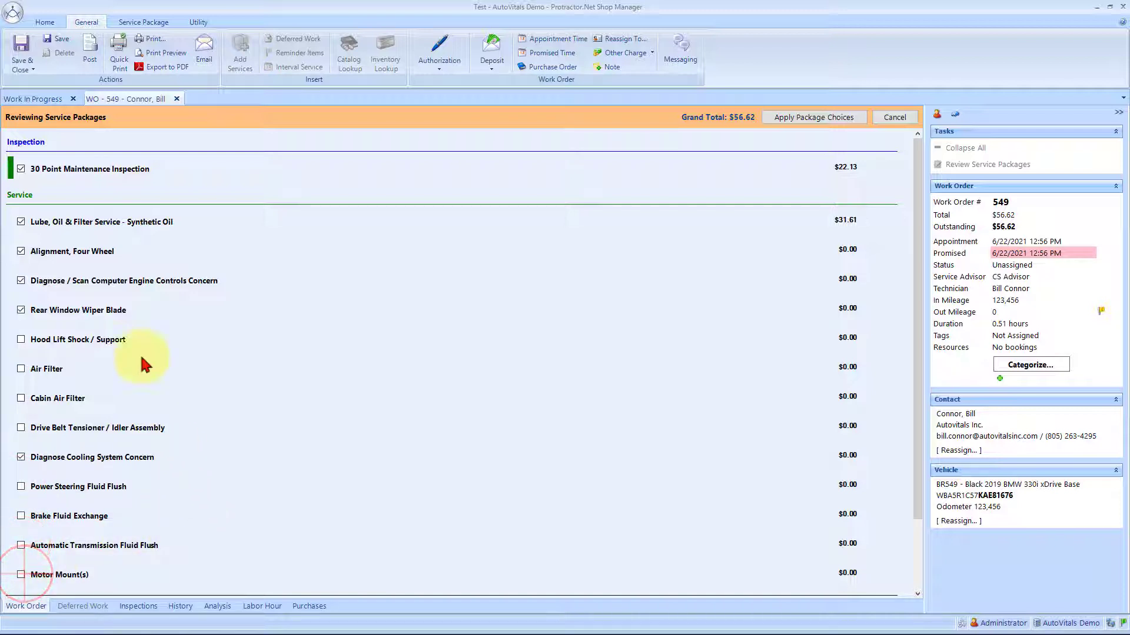
Step: Apply the package choices with the shared deferral note "Will do next visit" for all deselected packages, and save the work order
click(805, 122)
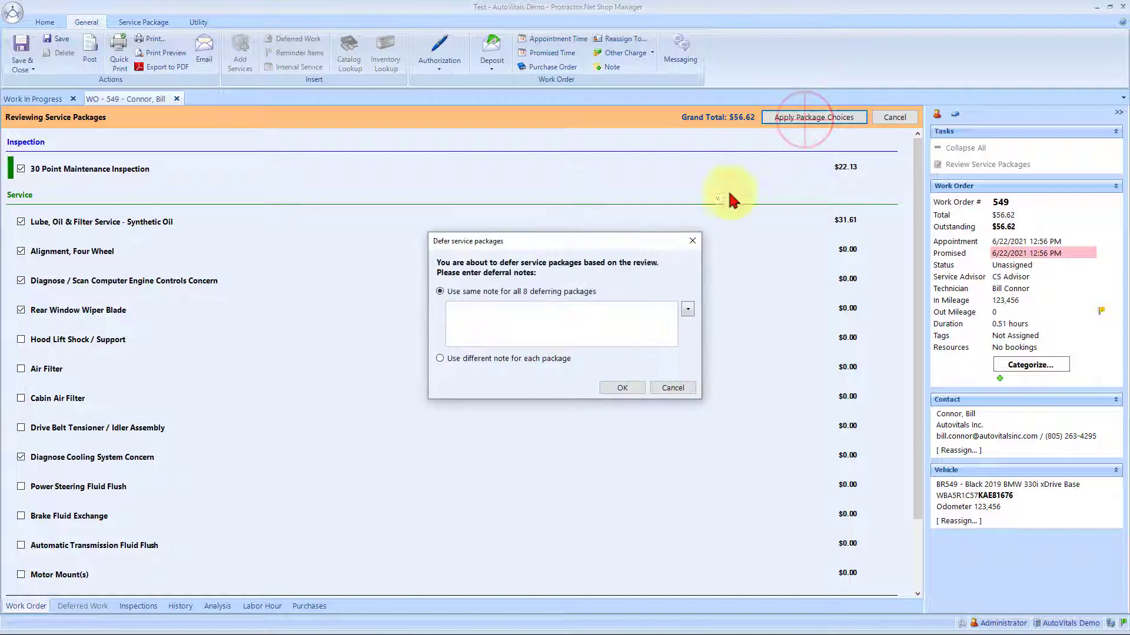
click(491, 326)
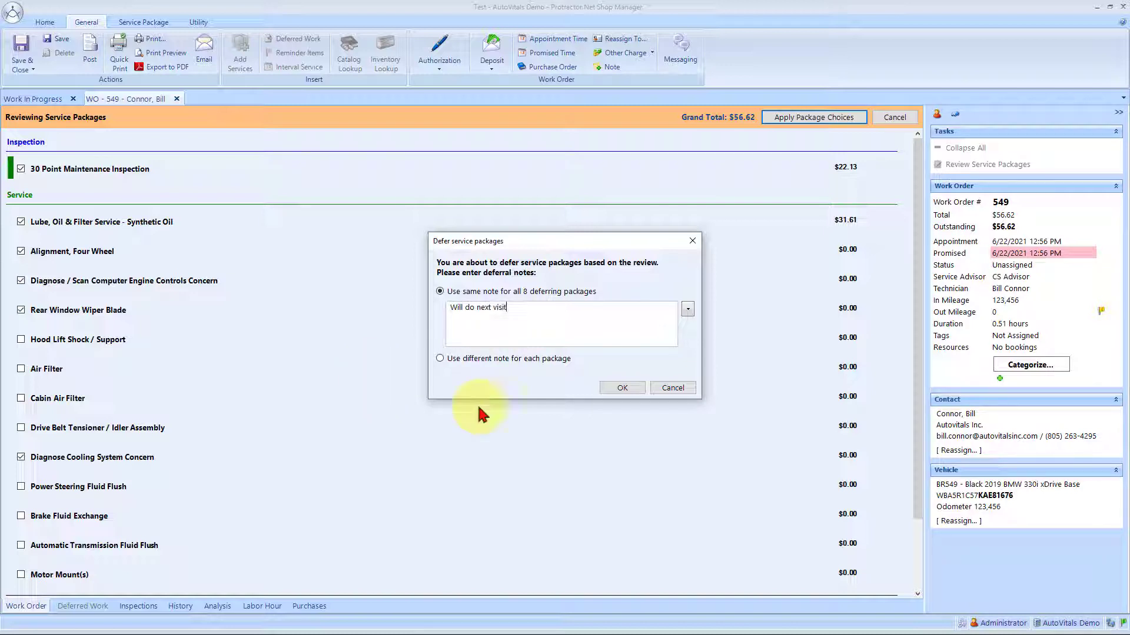
click(672, 388)
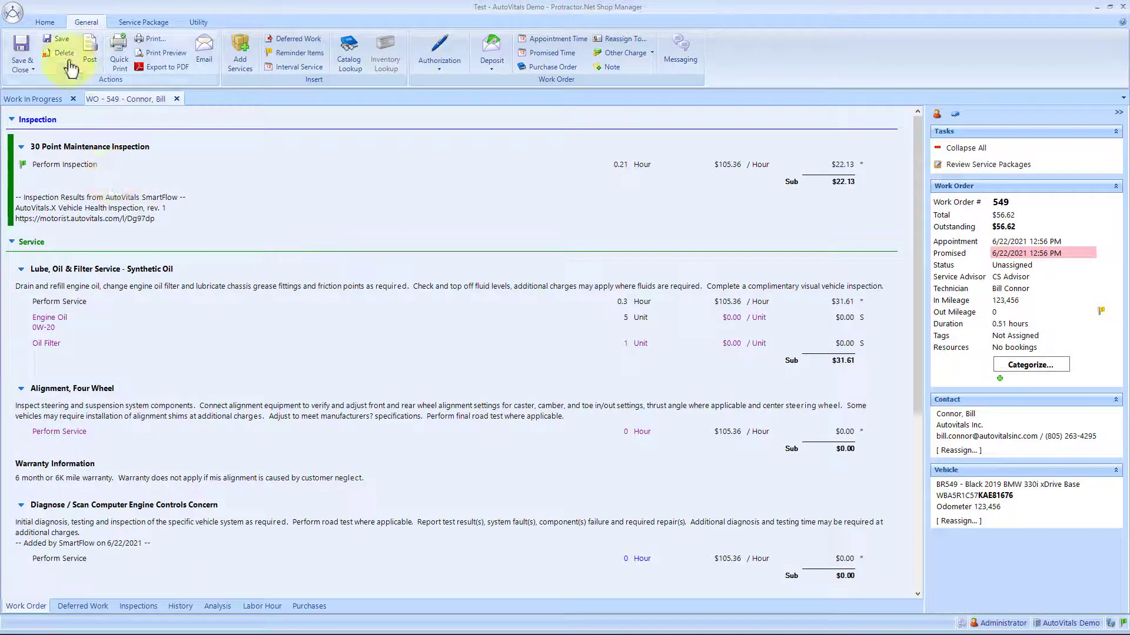
click(61, 41)
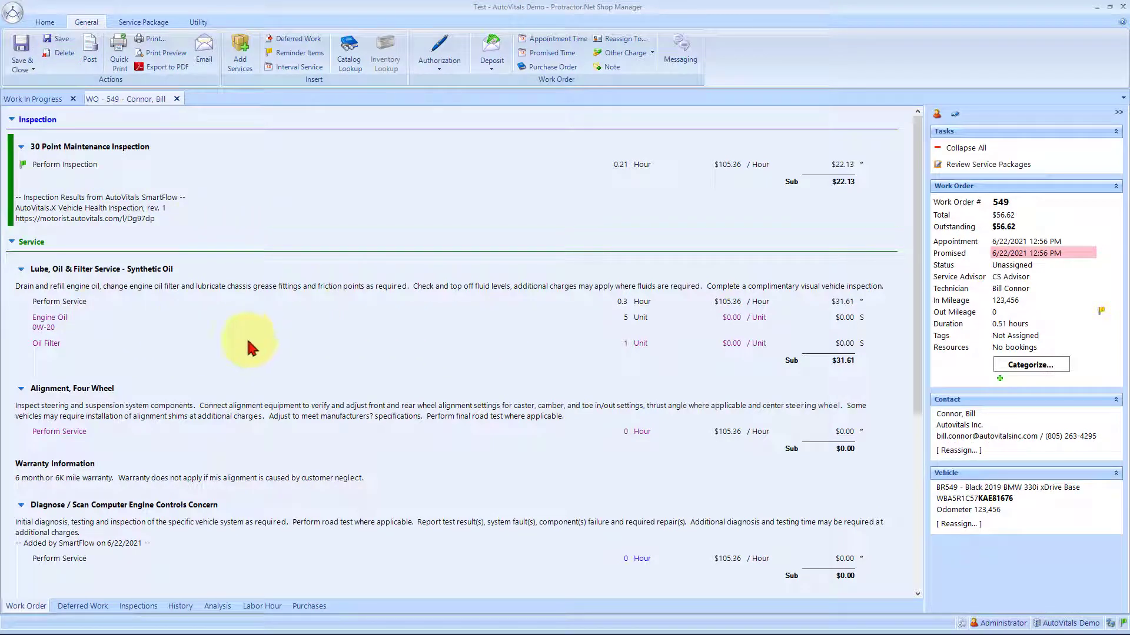
Step: Record an authorization for the work order with the method In Person / Other and the default note naming the customer
click(440, 65)
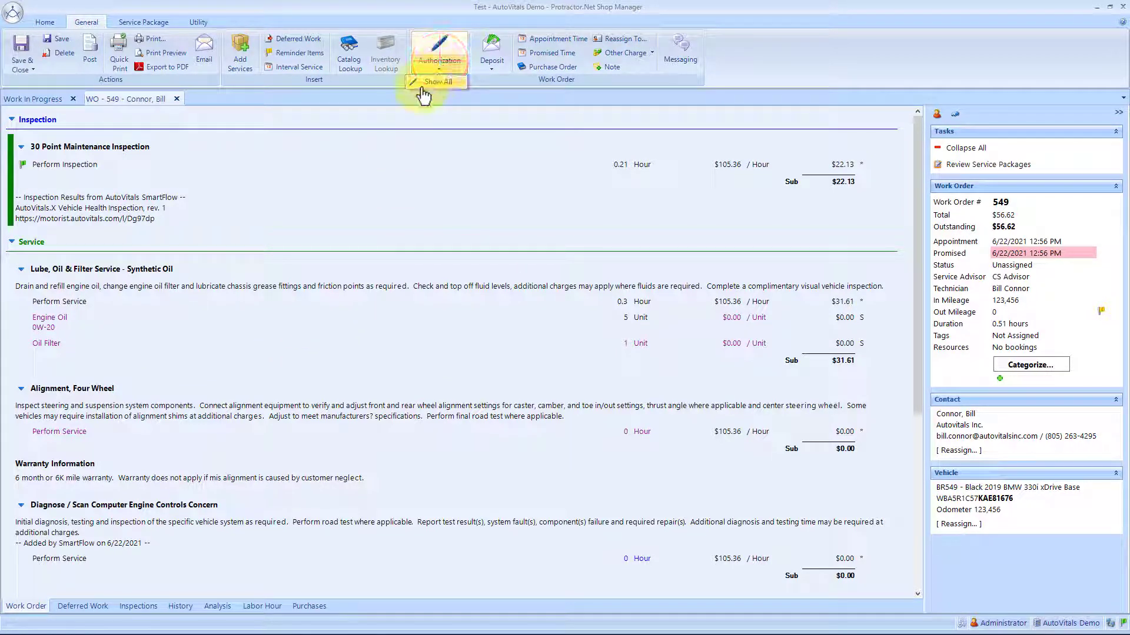
click(435, 56)
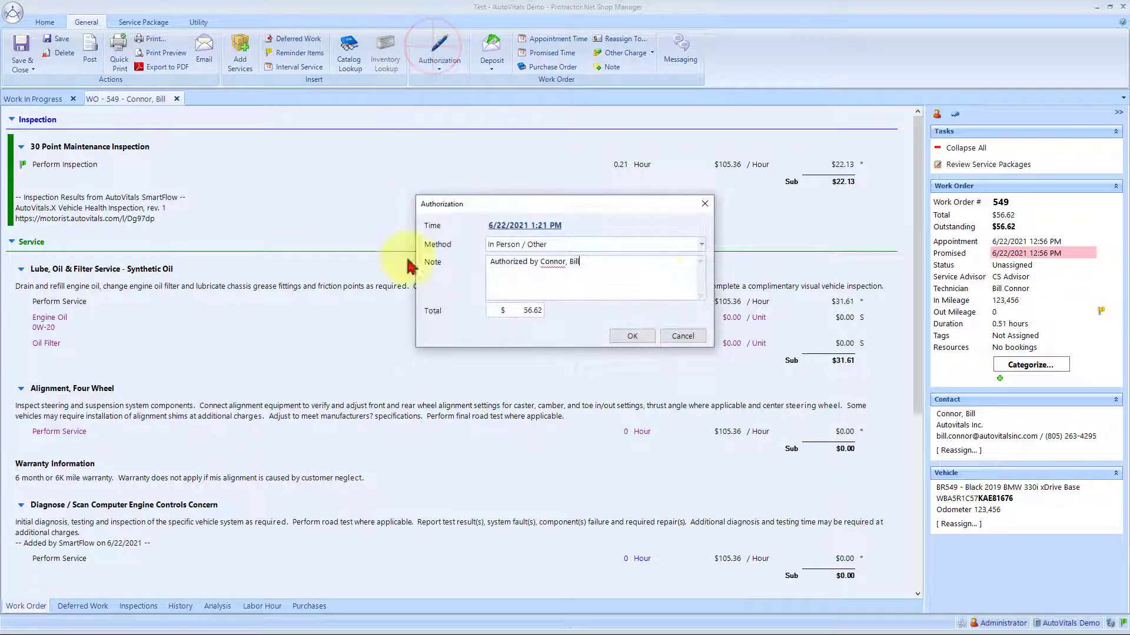
click(621, 335)
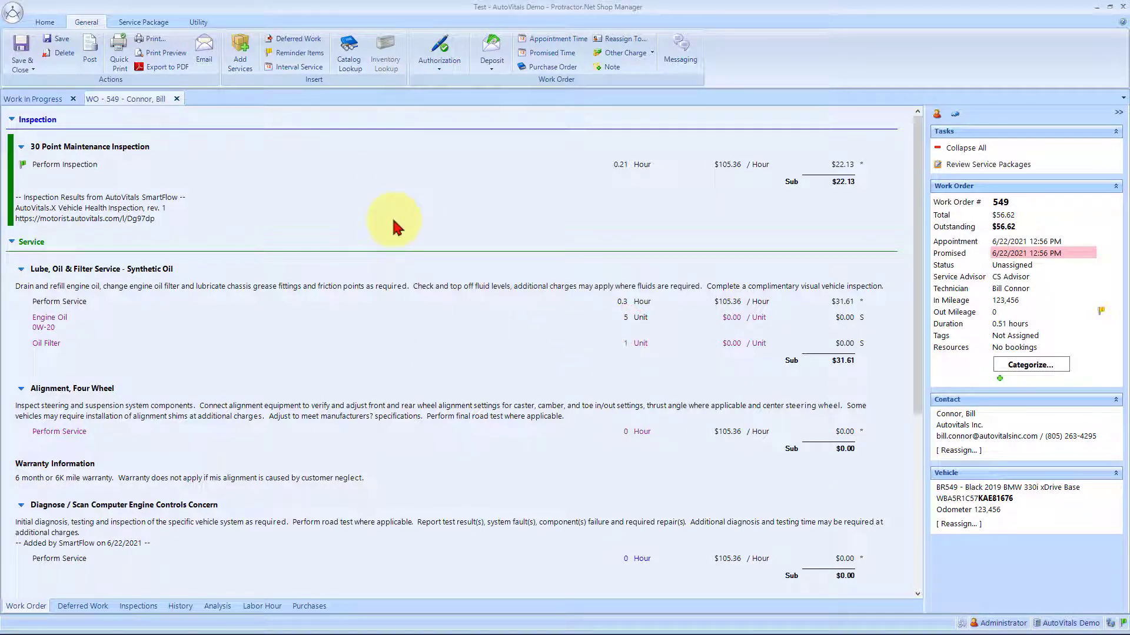
Step: Save and close the 2019 BMW's work order with the status Vehicle On Site, and switch back to AutoVitals SmartFlow
click(25, 64)
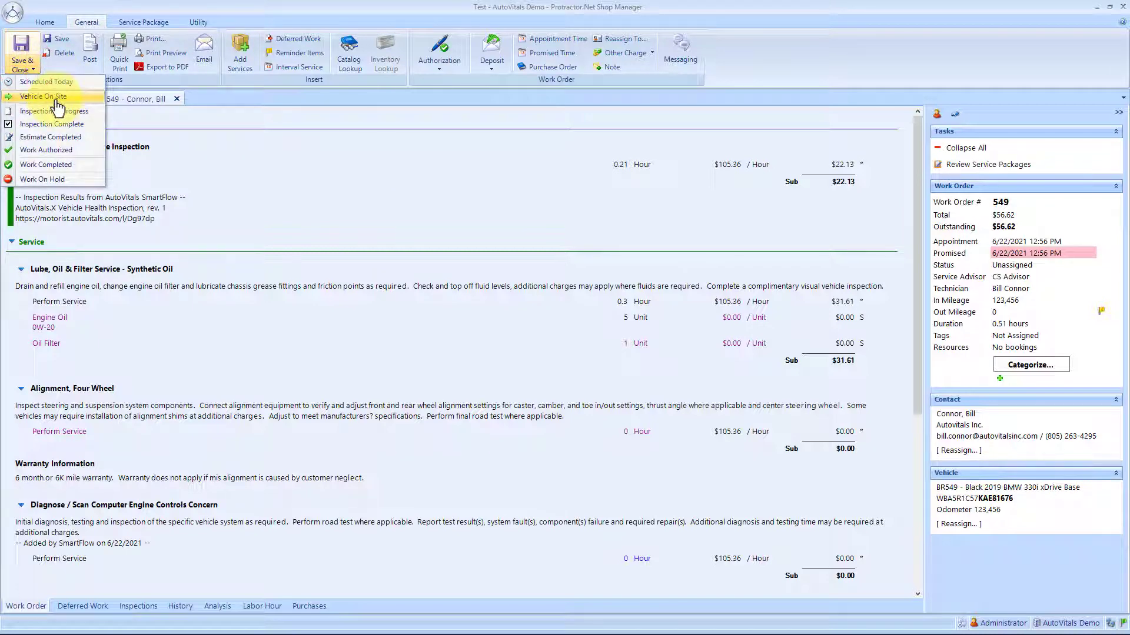
click(57, 98)
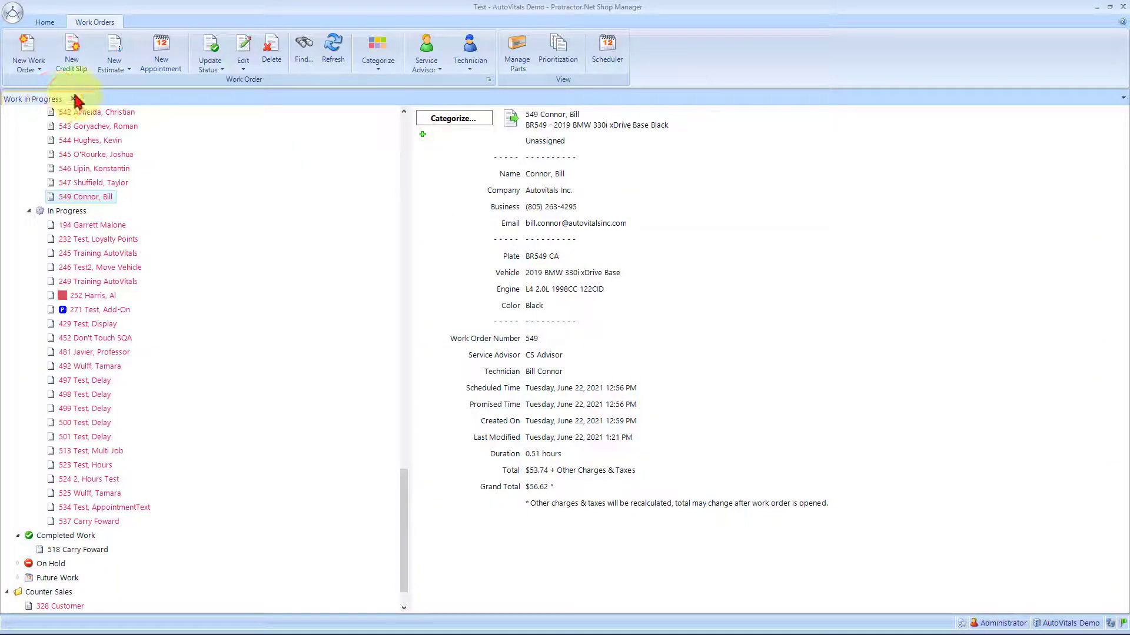
click(1097, 7)
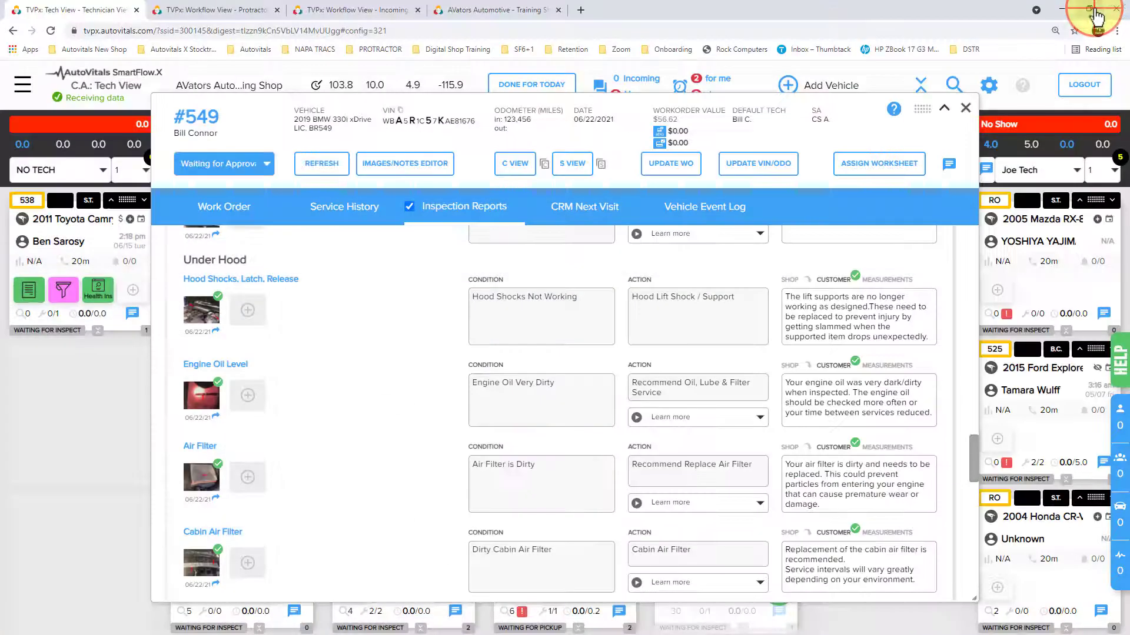
Step: Close the 2019 BMW's details and set its workflow step to Waiting for Work Finished
click(965, 109)
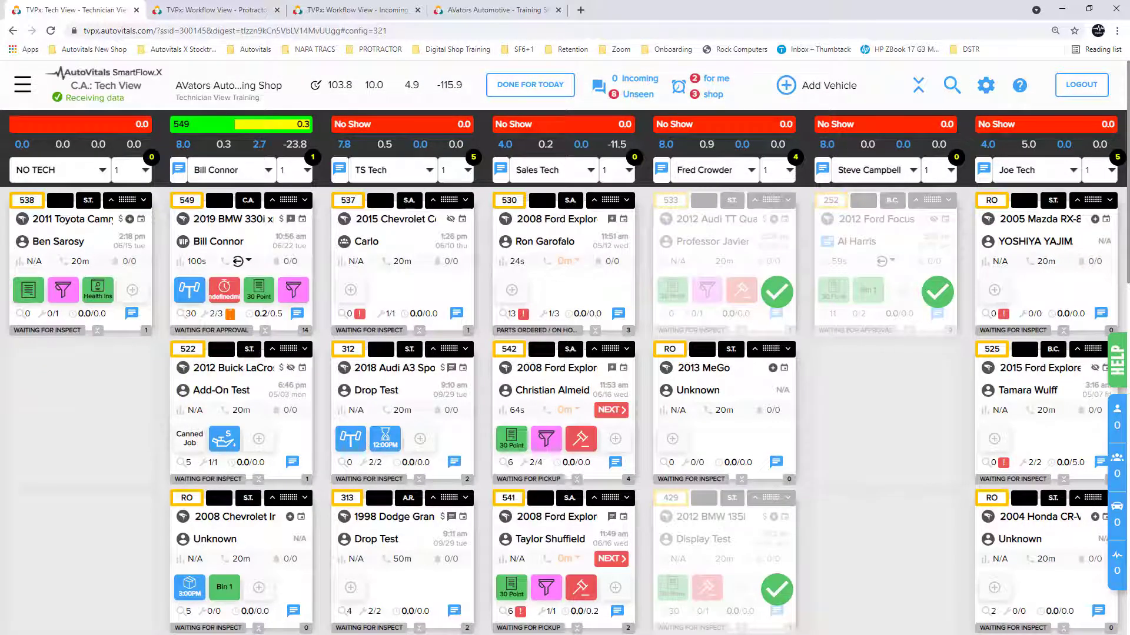
click(232, 330)
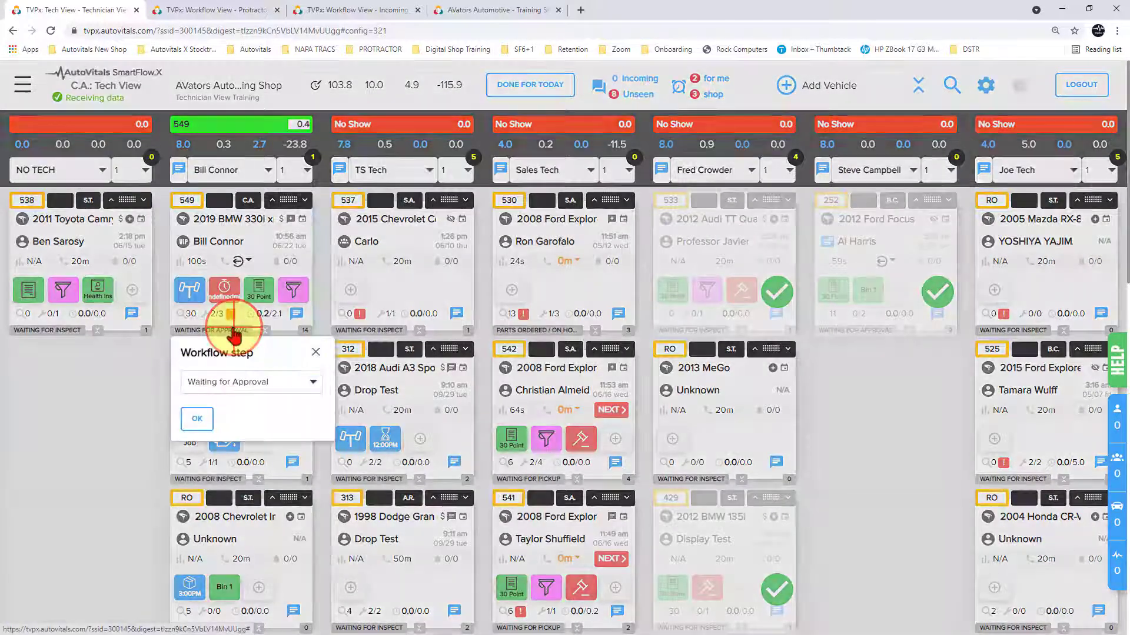
click(222, 380)
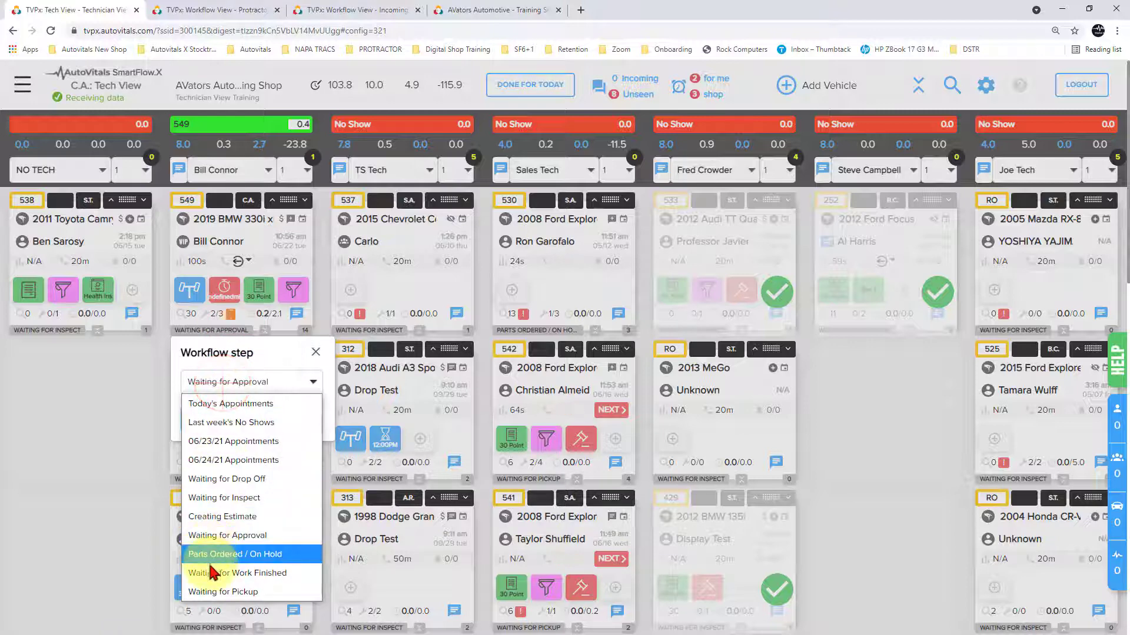
click(224, 573)
click(199, 418)
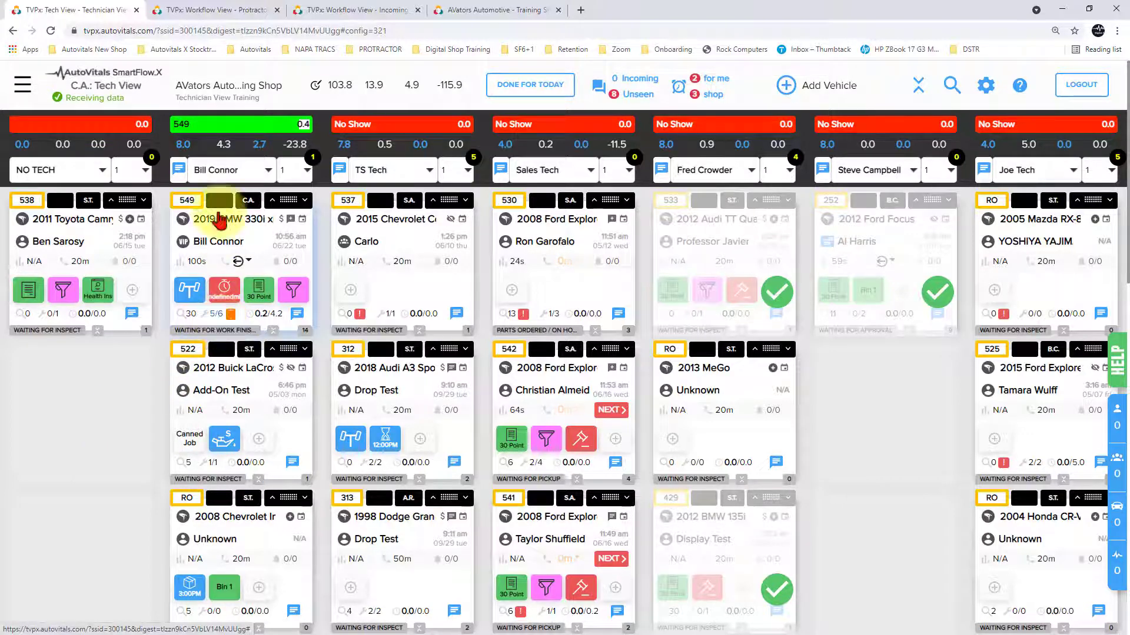
Step: Check the authorized and declined jobs in the 2019 BMW 330i xDrive's SmartFlow work order, and assign its worksheet
click(221, 316)
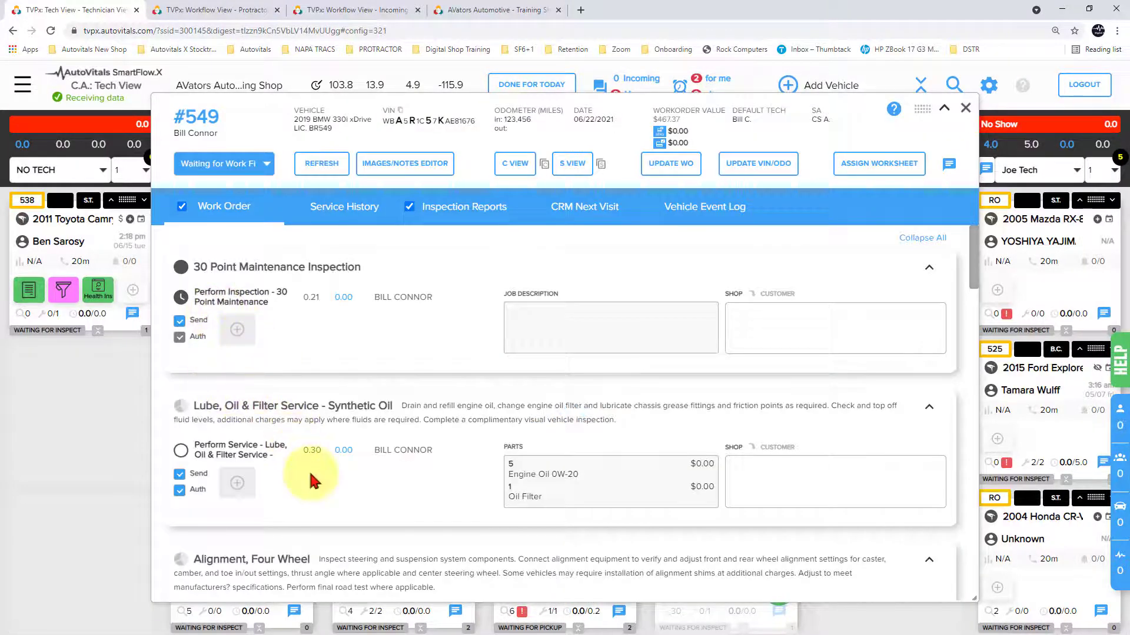
scroll(312, 477, down, 5)
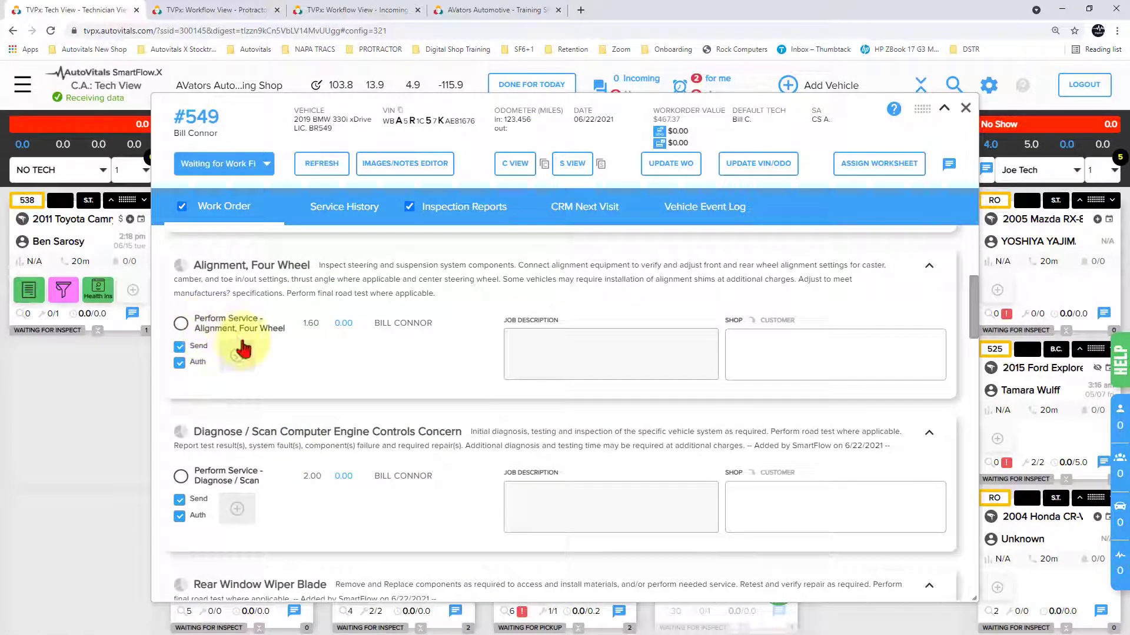
scroll(243, 350, down, 3)
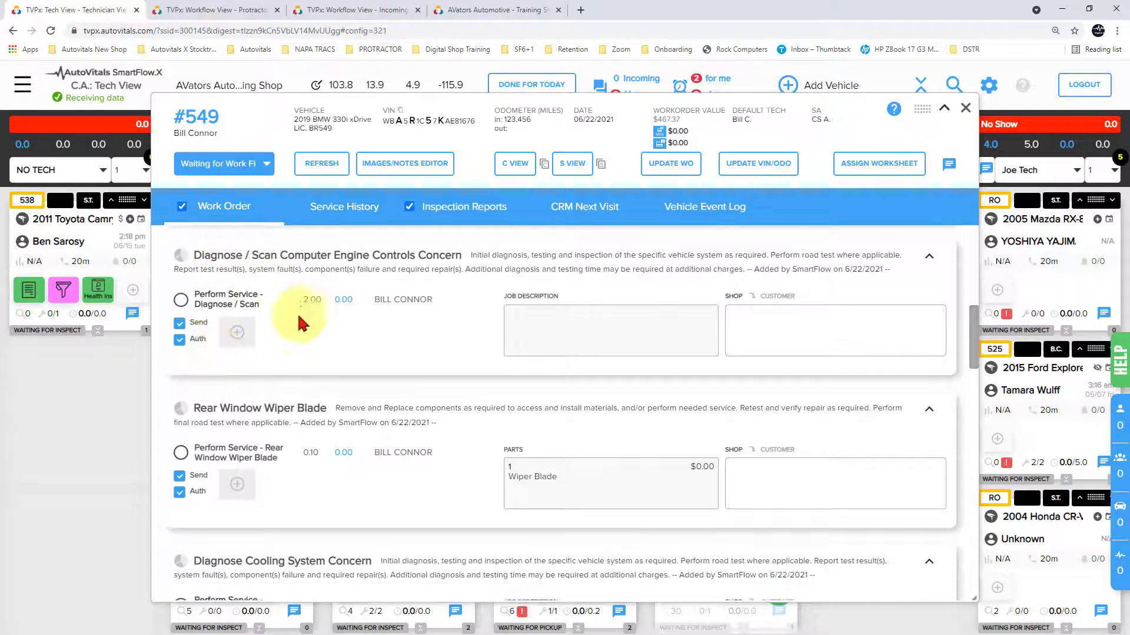
scroll(301, 444, down, 4)
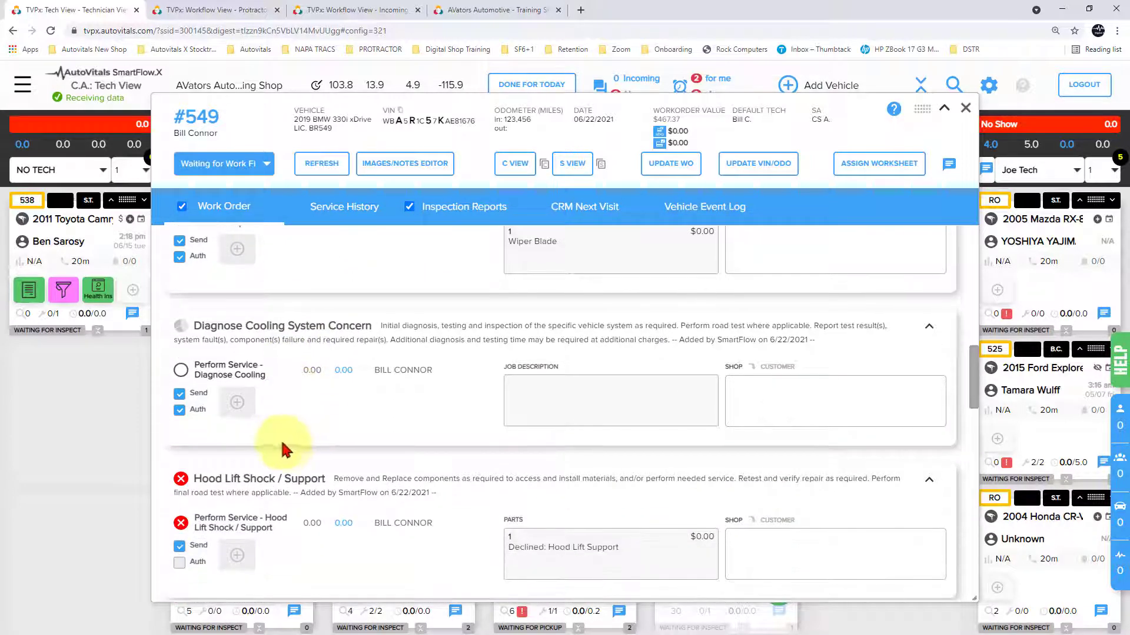
scroll(276, 447, down, 2)
scroll(318, 450, down, 1)
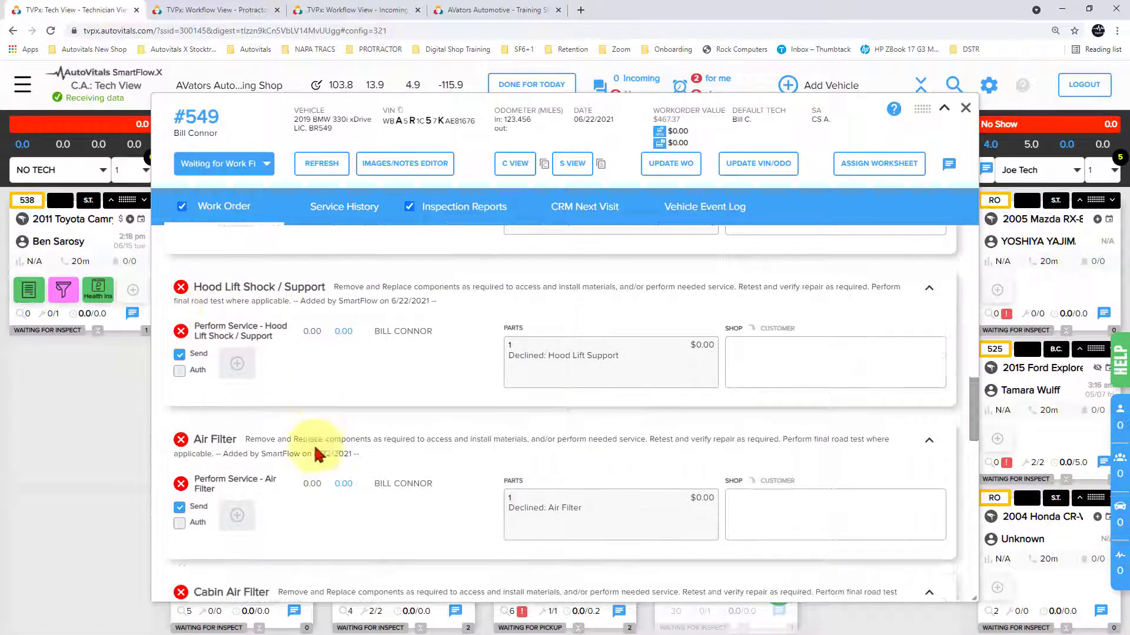
scroll(312, 452, down, 6)
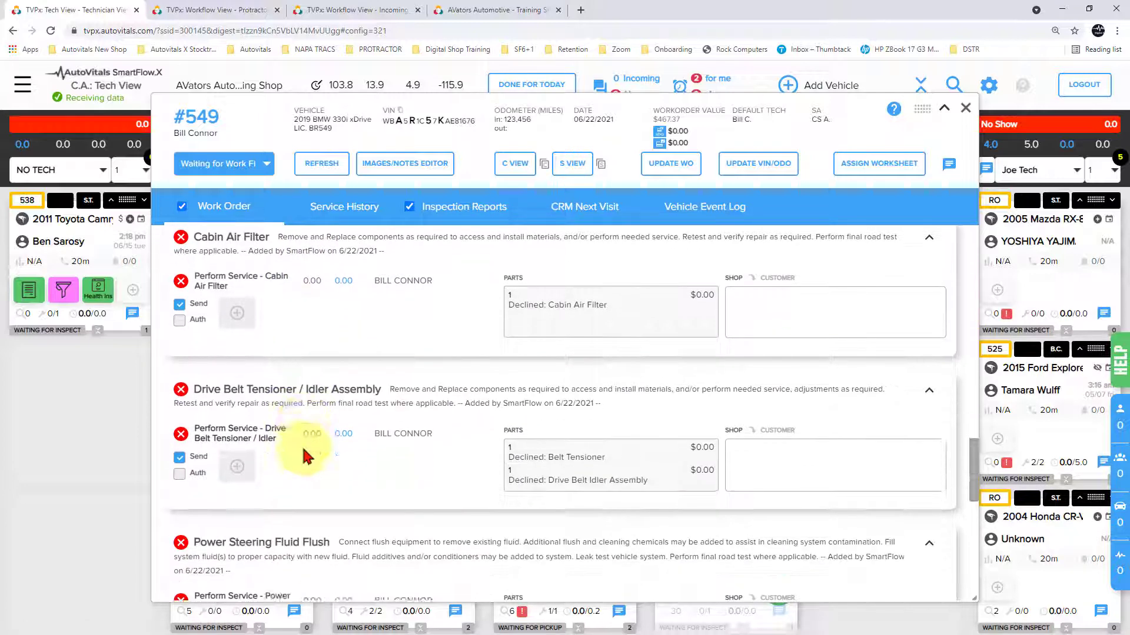
scroll(304, 456, down, 6)
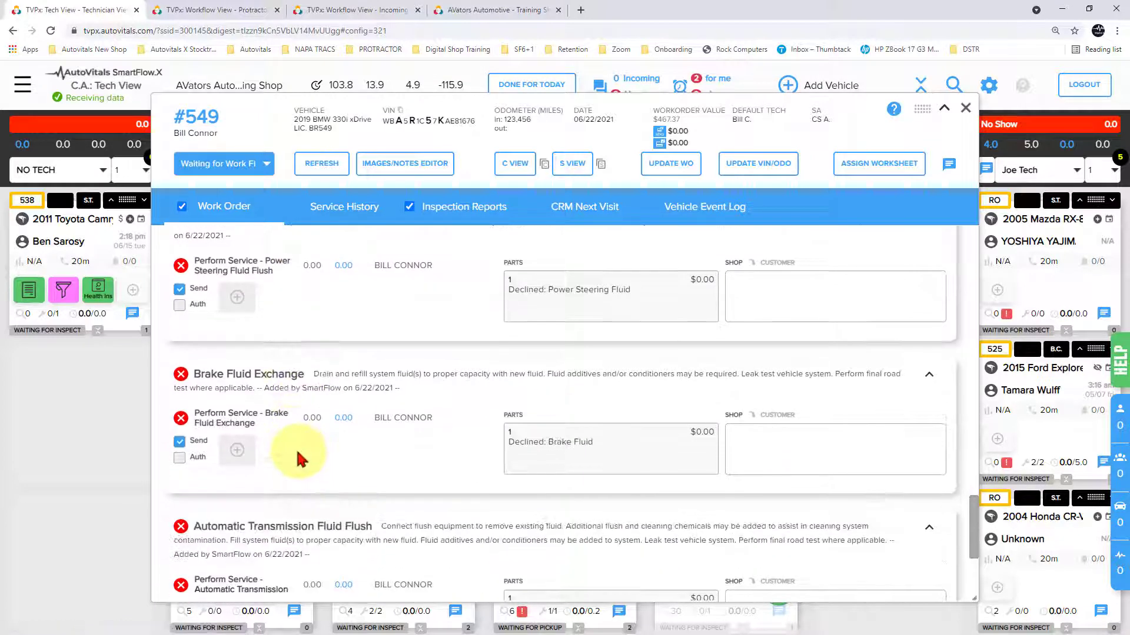
scroll(299, 459, down, 5)
scroll(296, 458, up, 3)
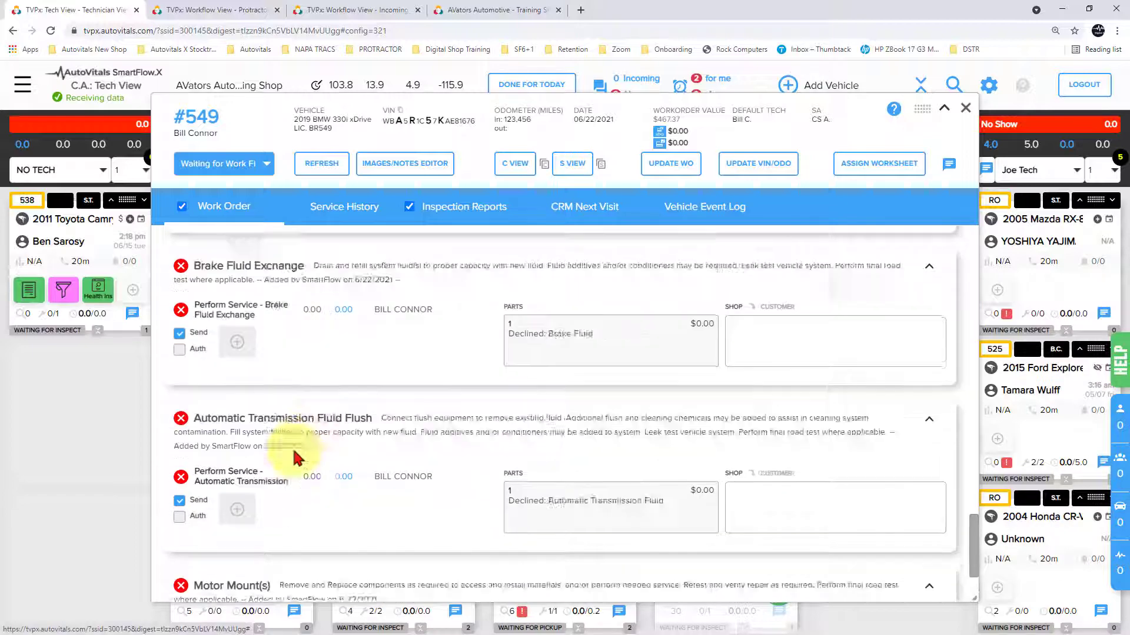
scroll(296, 458, up, 12)
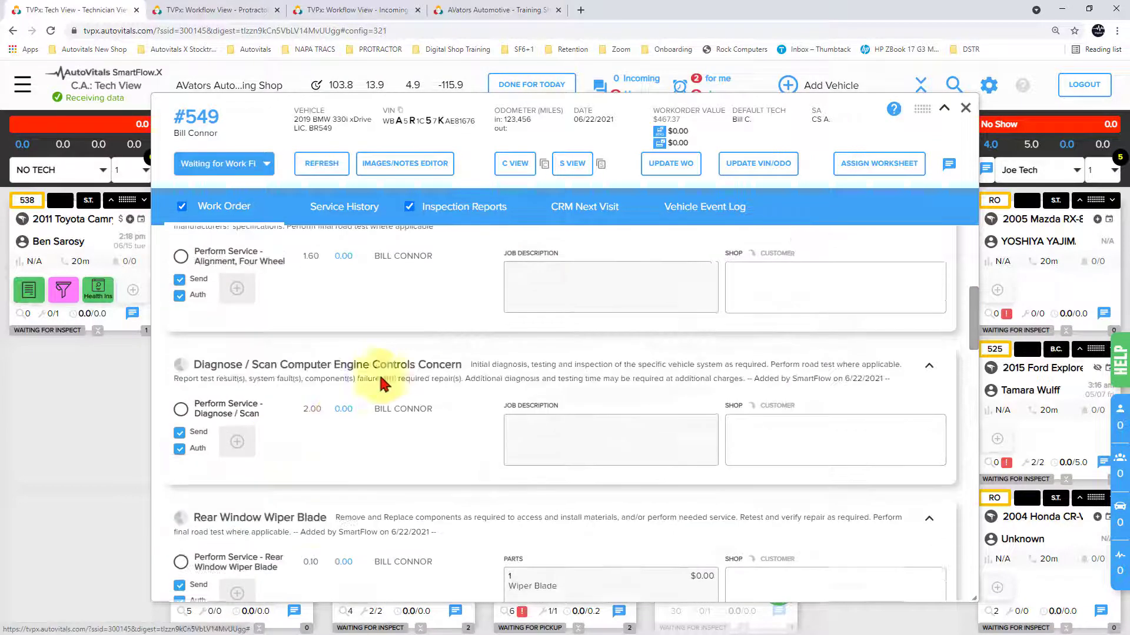
click(877, 165)
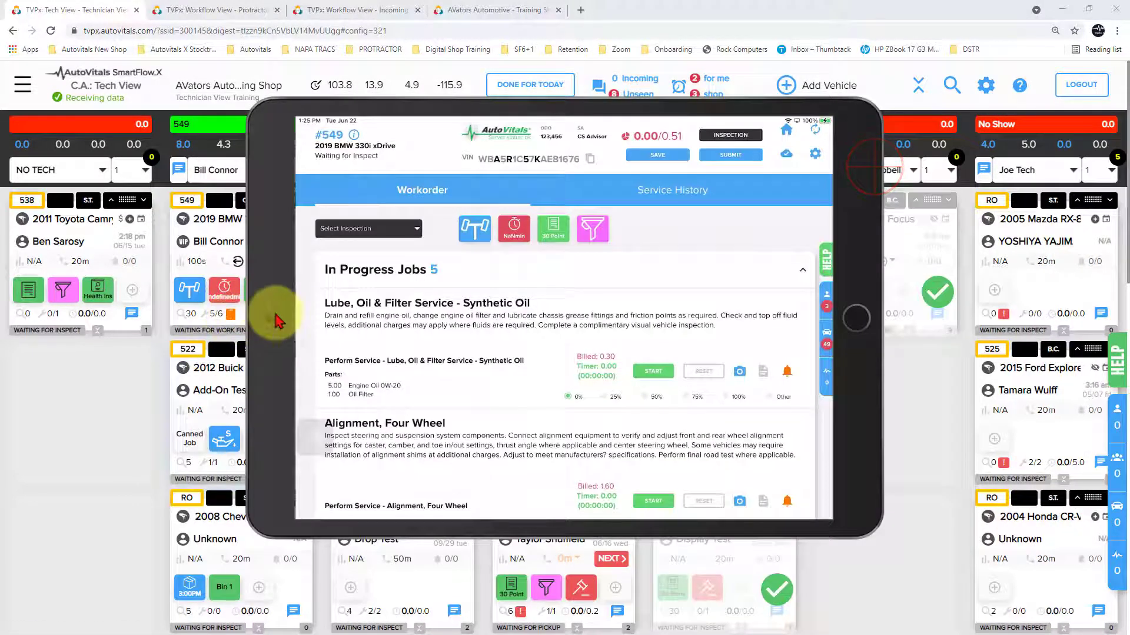
Step: Move the tablet display aside and examine the 2019 BMW's in-progress and completed jobs in the technician's work order
drag(276, 320, 404, 338)
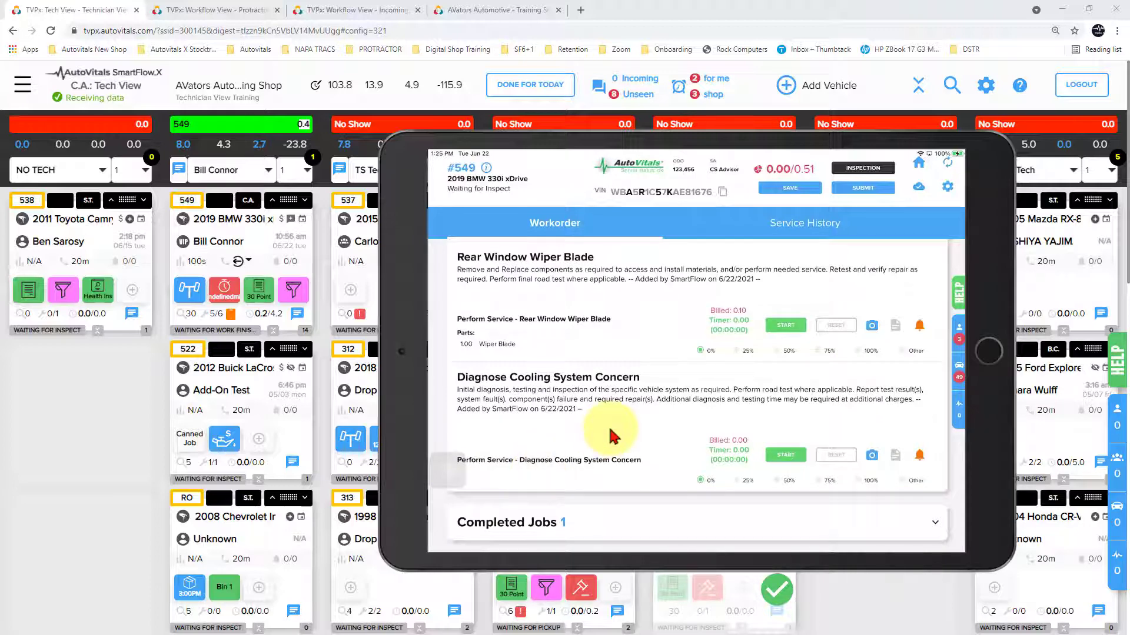
scroll(611, 429, up, 1)
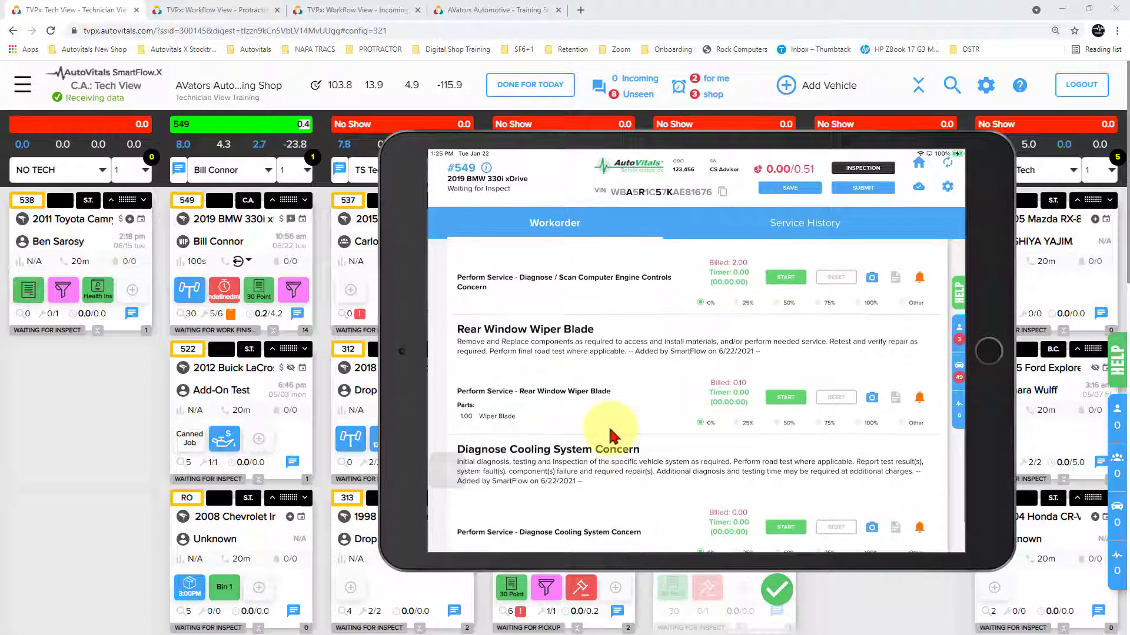
scroll(612, 435, down, 1)
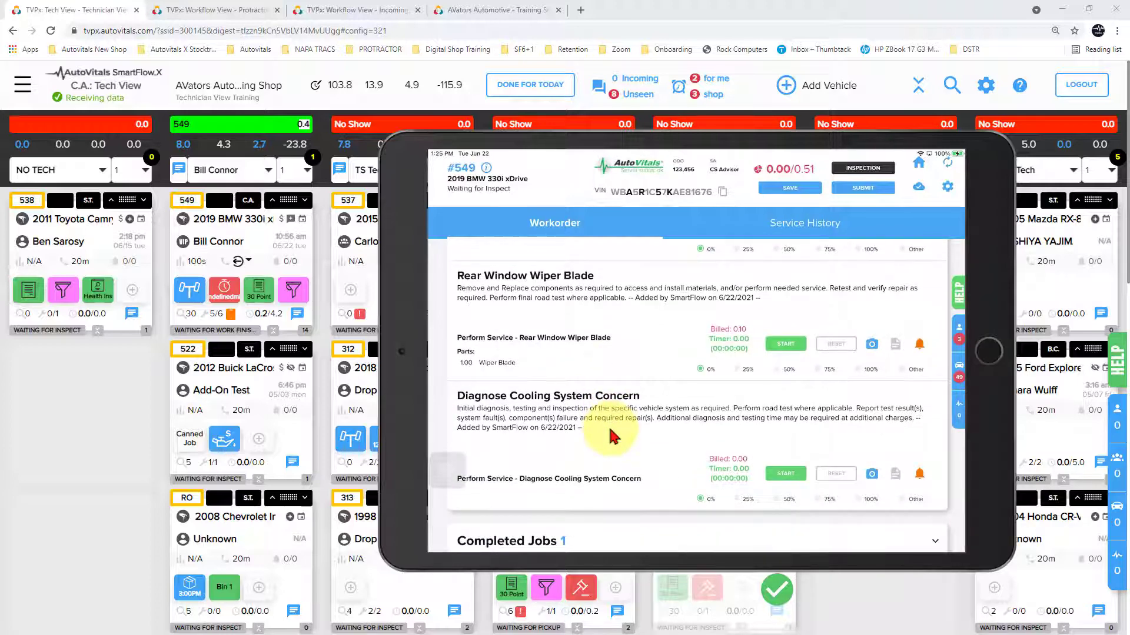
click(881, 469)
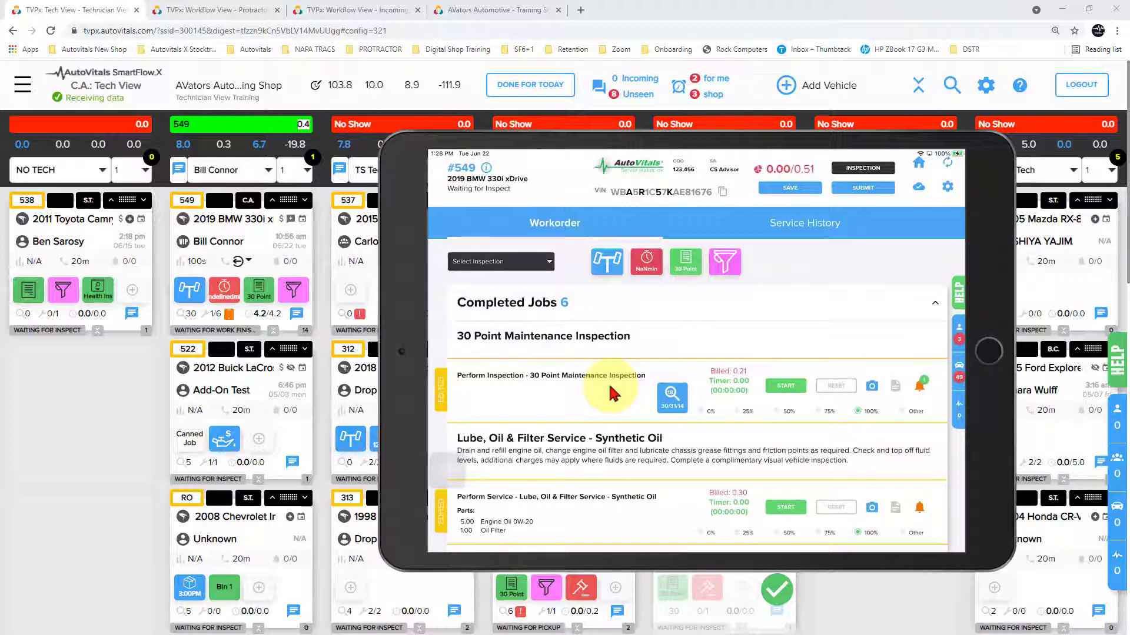
scroll(608, 381, down, 4)
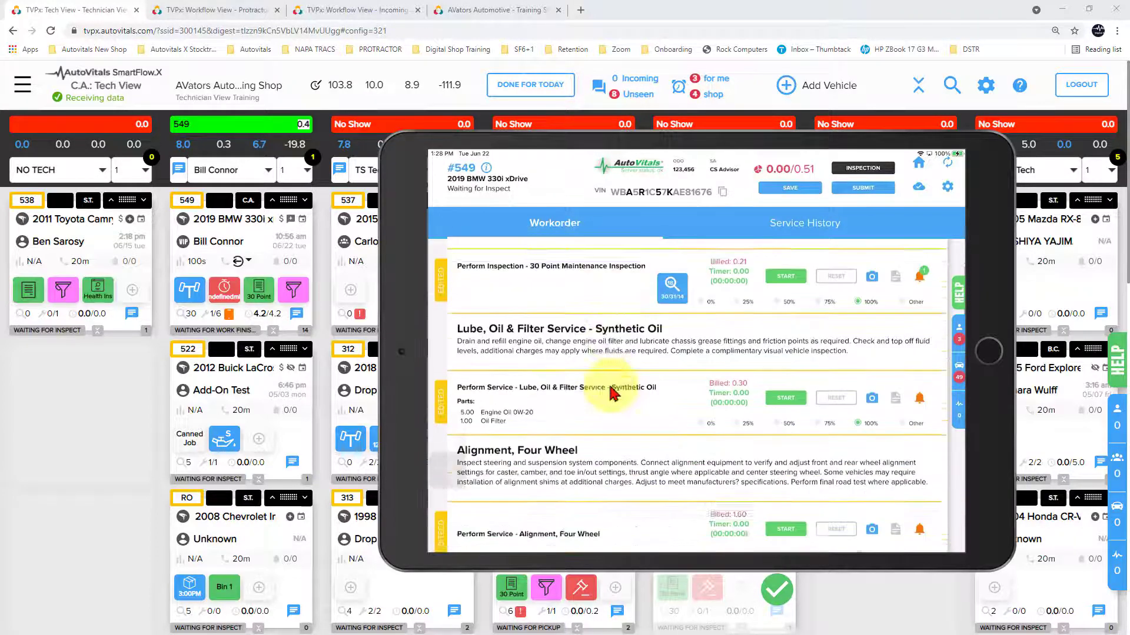
scroll(609, 381, up, 4)
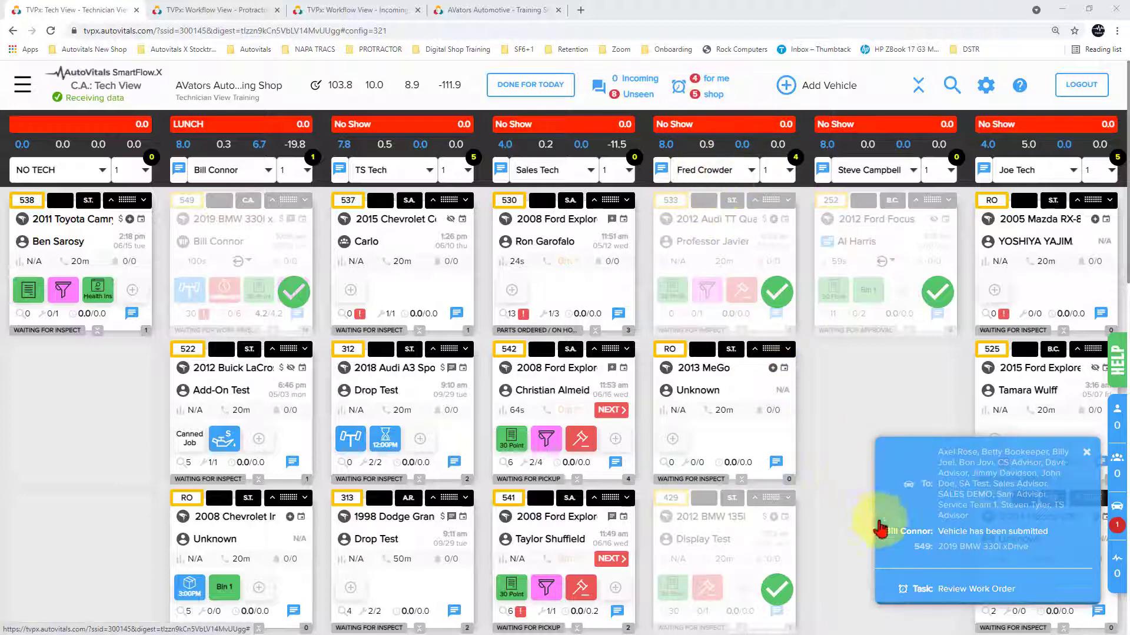
Step: Open the Review Work Order task for the submitted 2019 BMW and approve the customer note on the Diagnose / Scan Computer Engine Controls Concern job
click(953, 590)
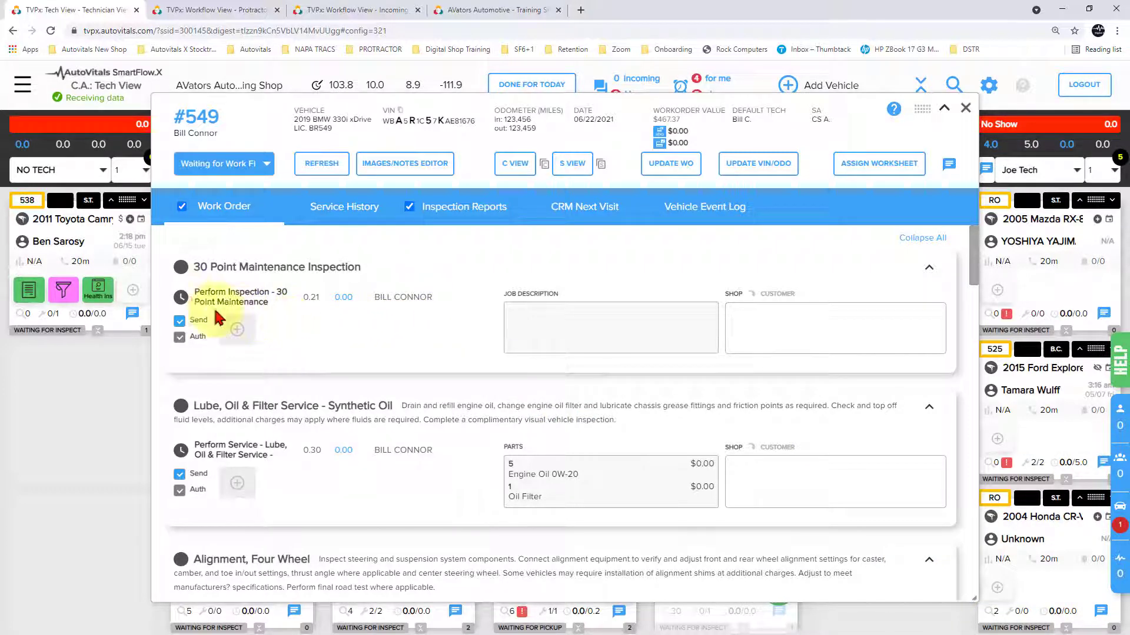
scroll(292, 327, down, 2)
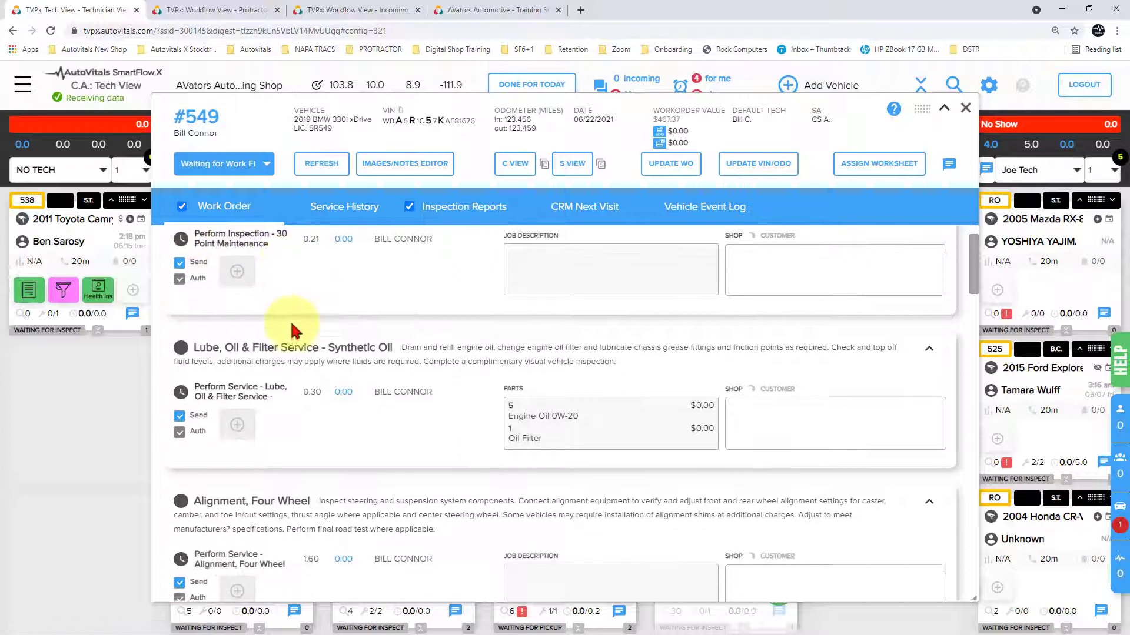
scroll(376, 367, down, 4)
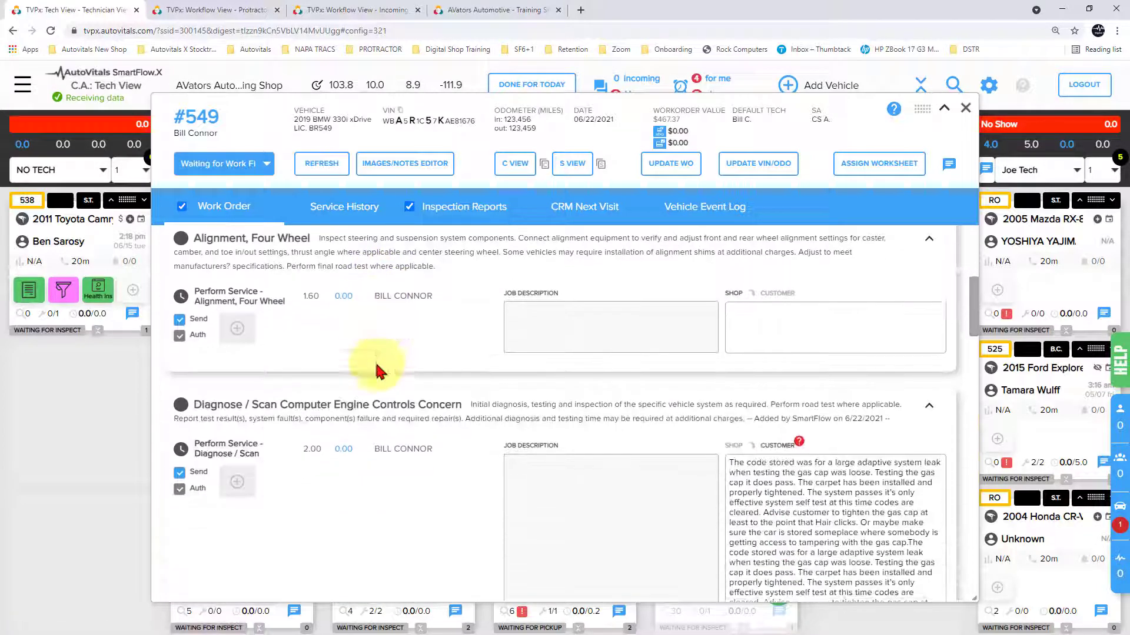
scroll(386, 387, down, 2)
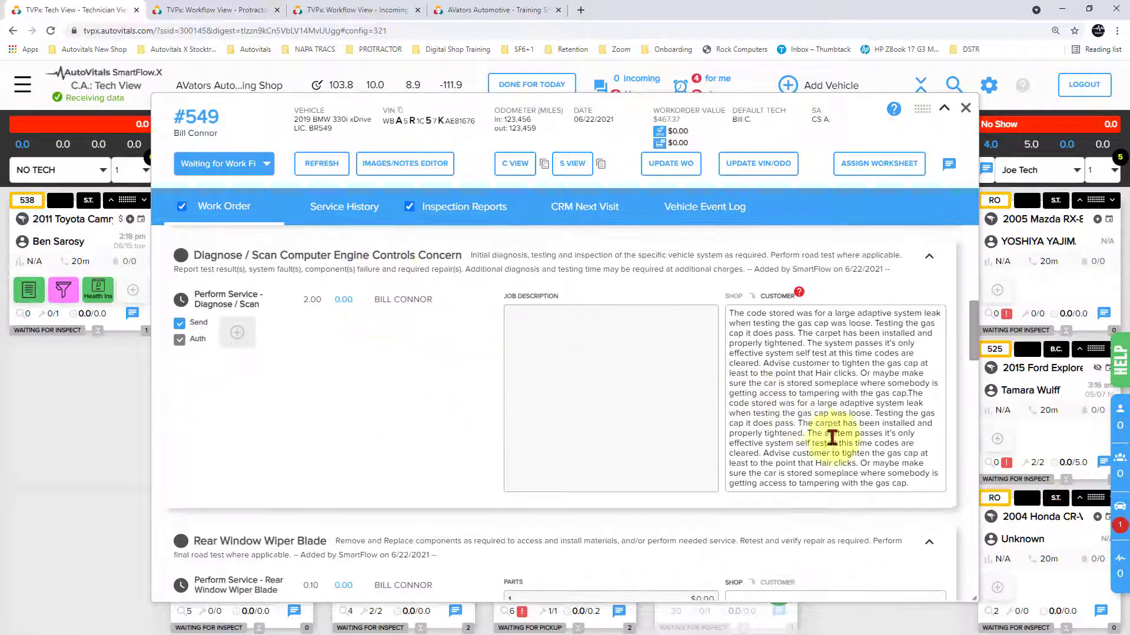
click(921, 483)
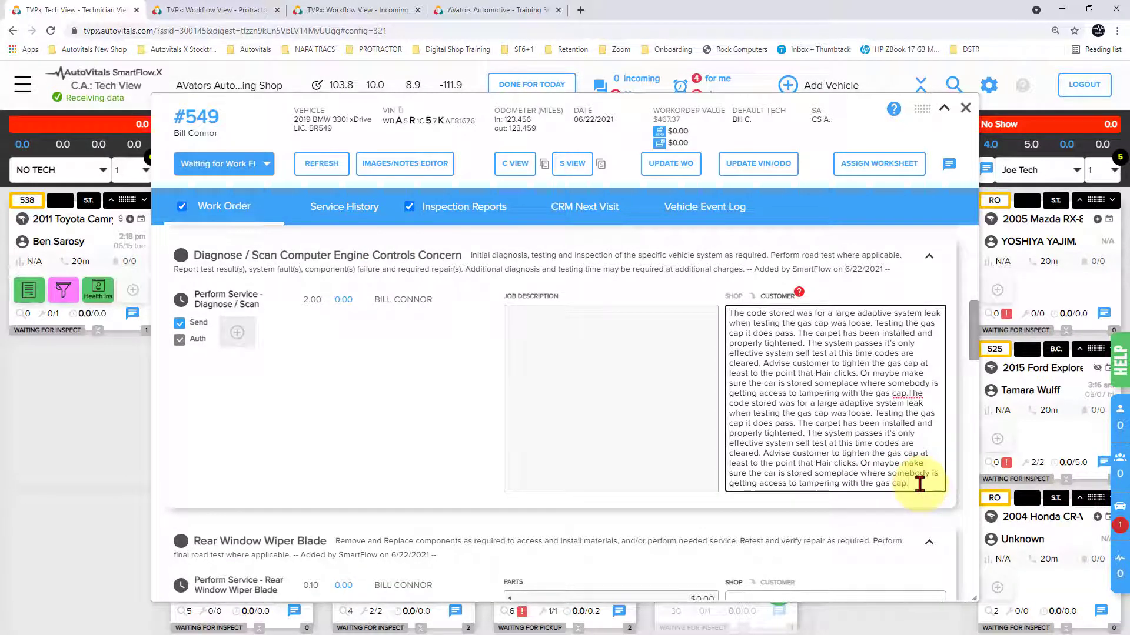
click(671, 454)
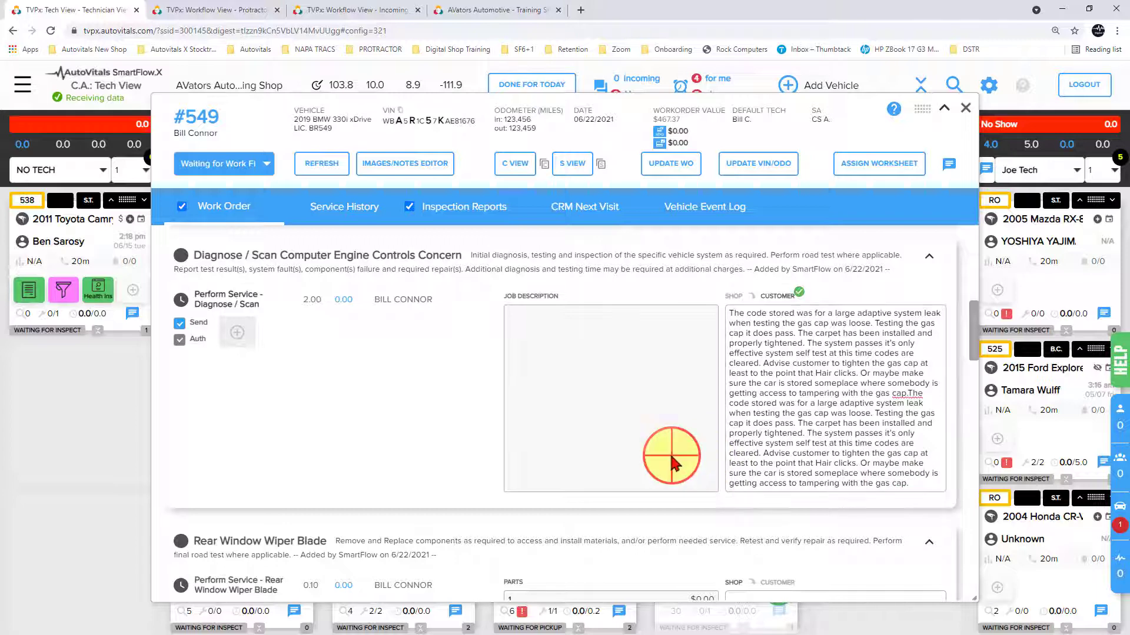
Step: Approve the customer note on the Diagnose Cooling System Concern job and look over the declined jobs below it
scroll(643, 404, down, 5)
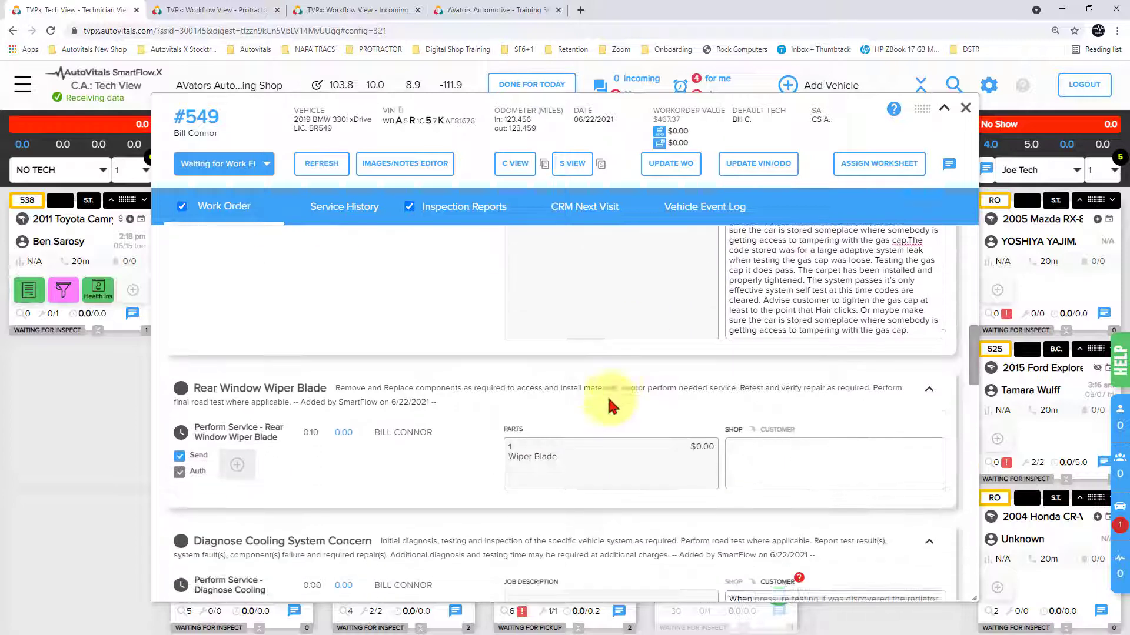
scroll(283, 365, down, 1)
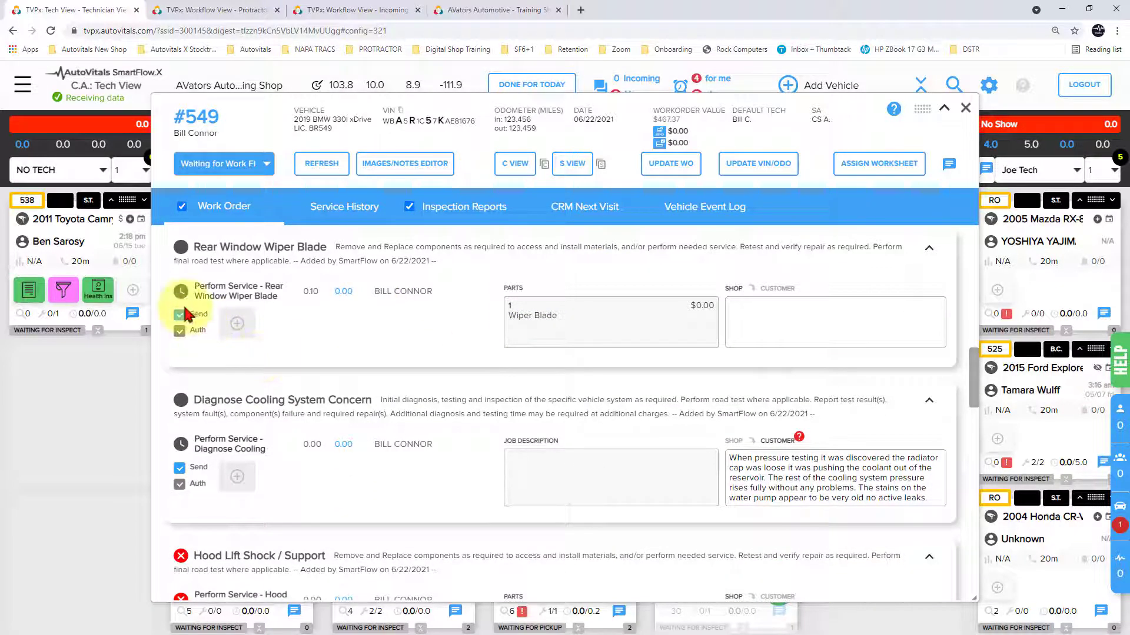
scroll(290, 390, down, 1)
click(934, 441)
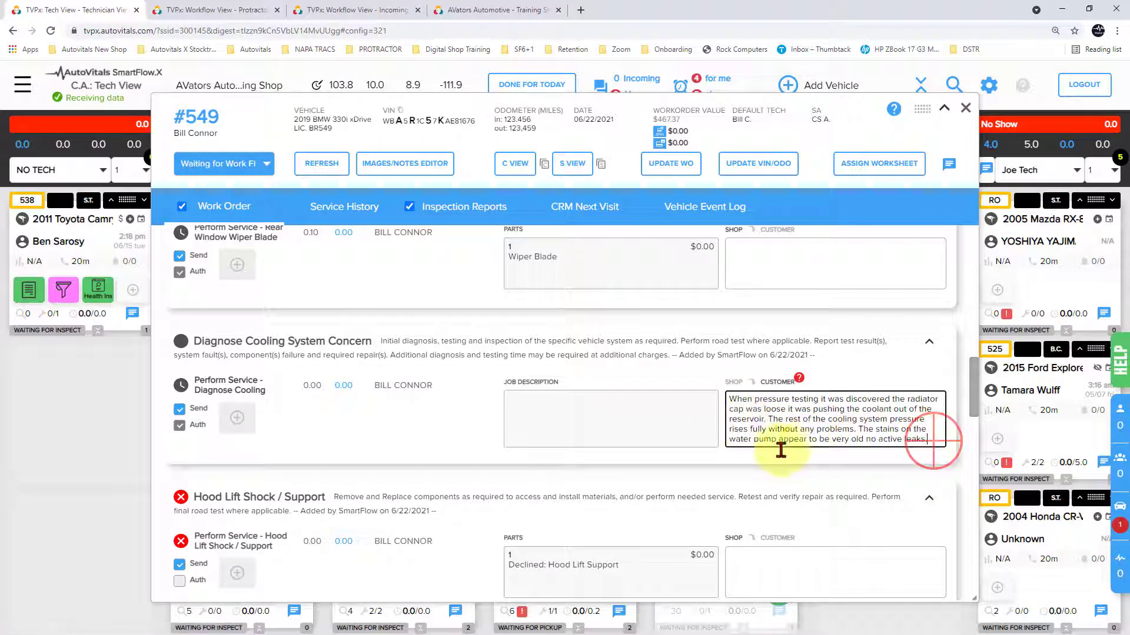
click(579, 423)
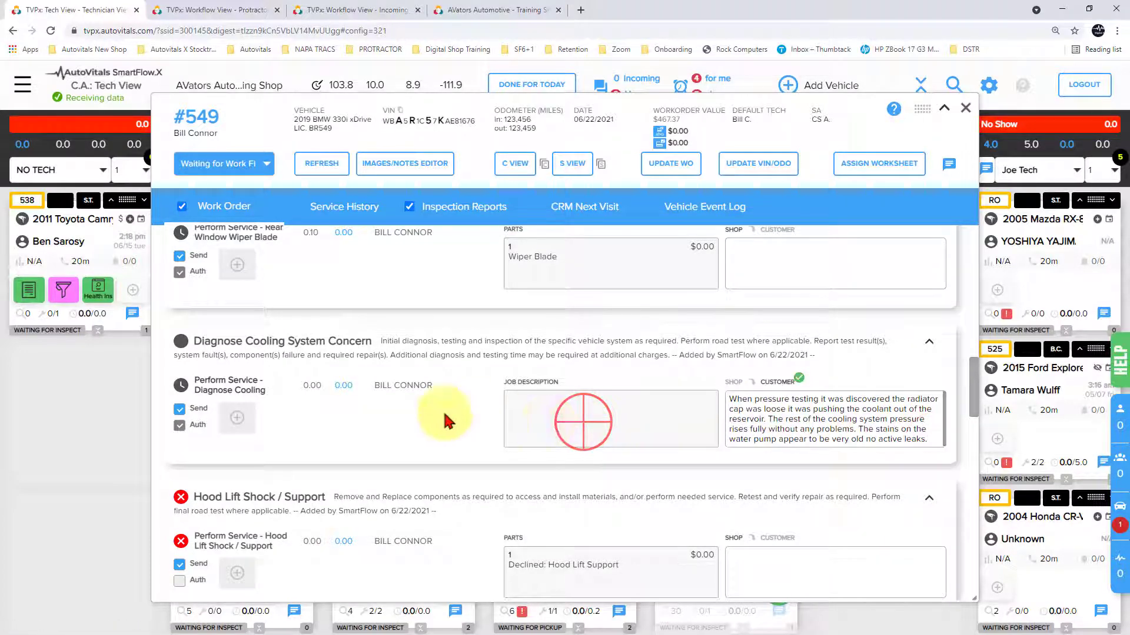
scroll(333, 411, down, 1)
scroll(329, 439, down, 4)
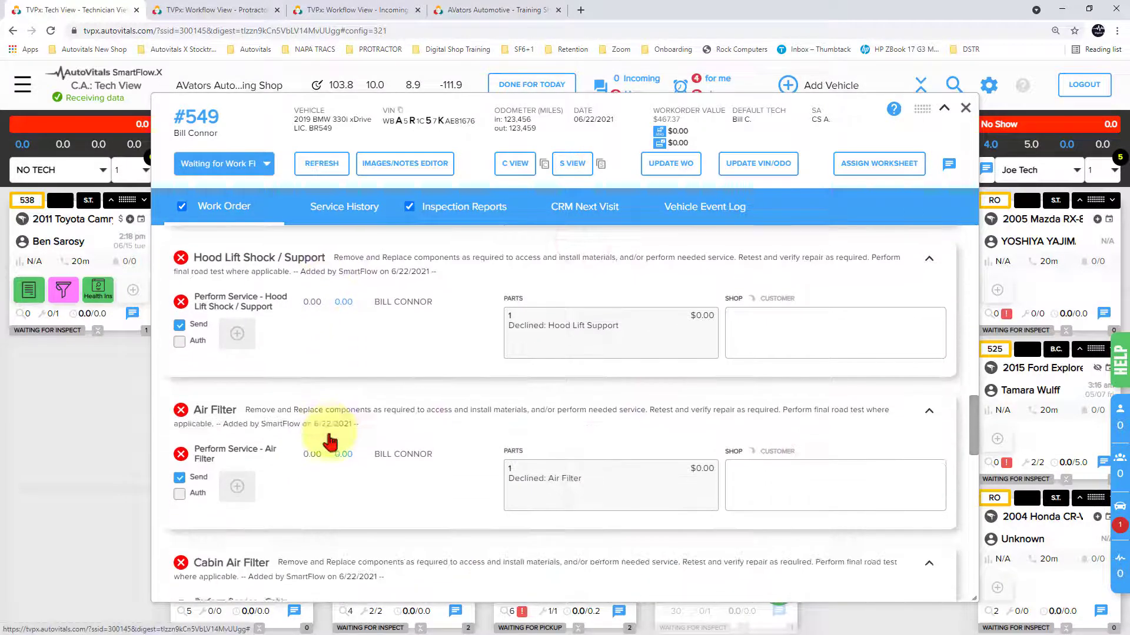
scroll(339, 437, up, 4)
scroll(346, 440, up, 8)
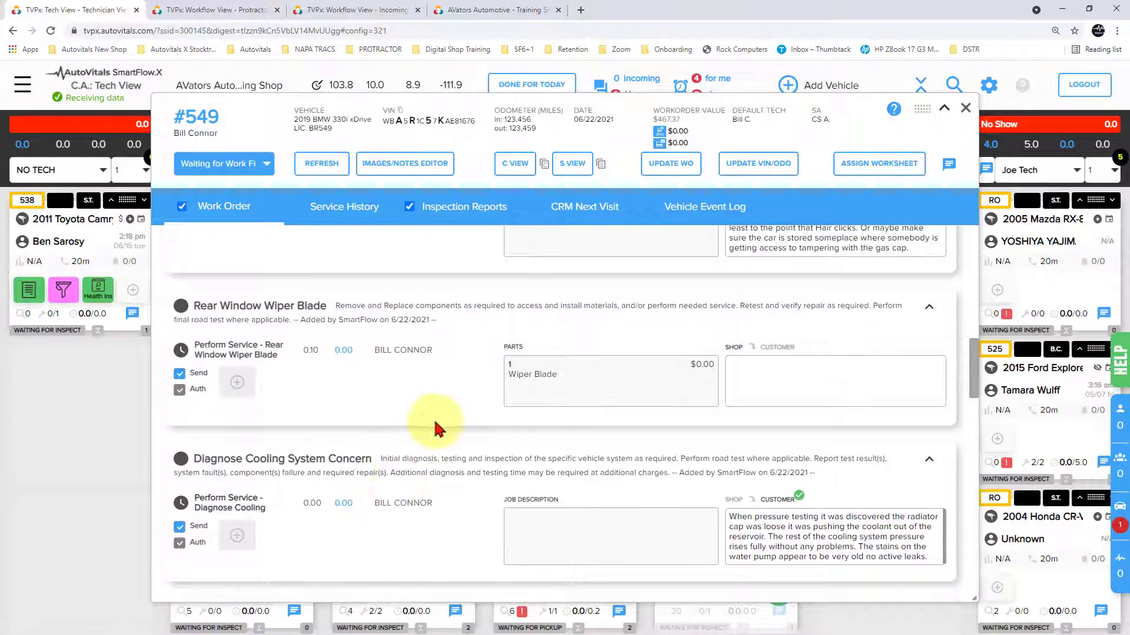
Step: Send the 2019 BMW's inspection results and approved job notes to its Protractor work order
scroll(436, 426, up, 2)
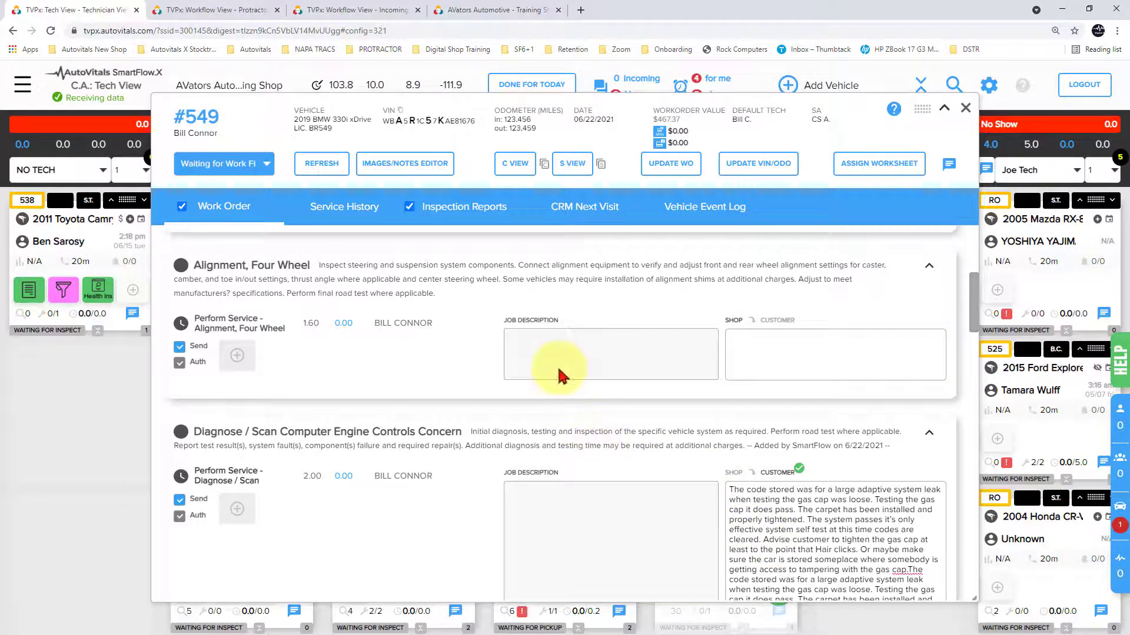
click(666, 174)
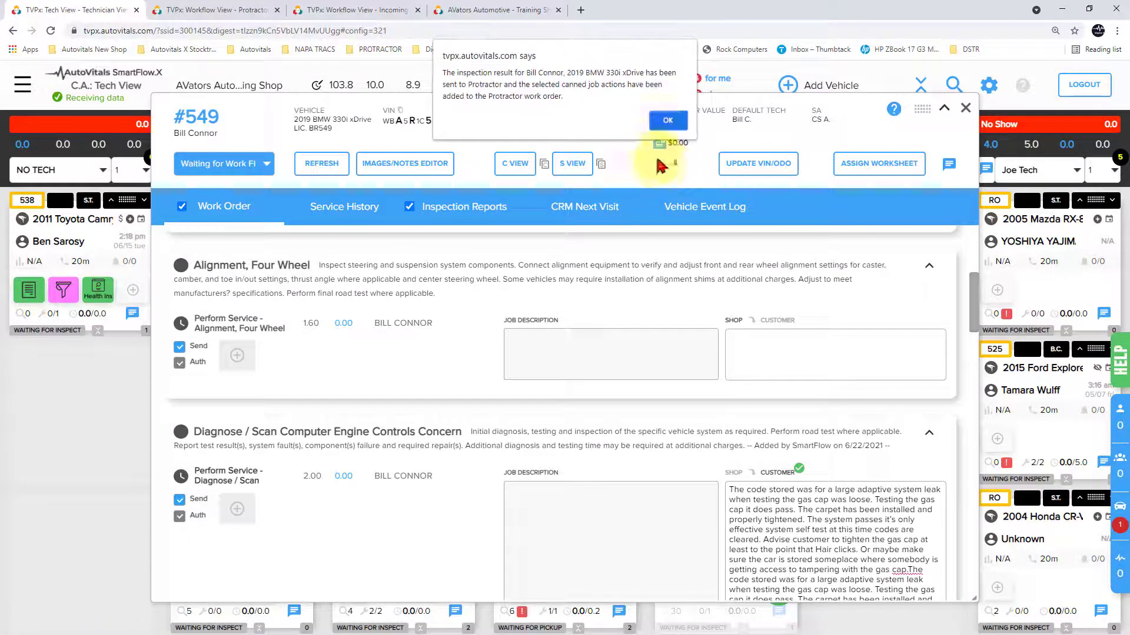
click(667, 123)
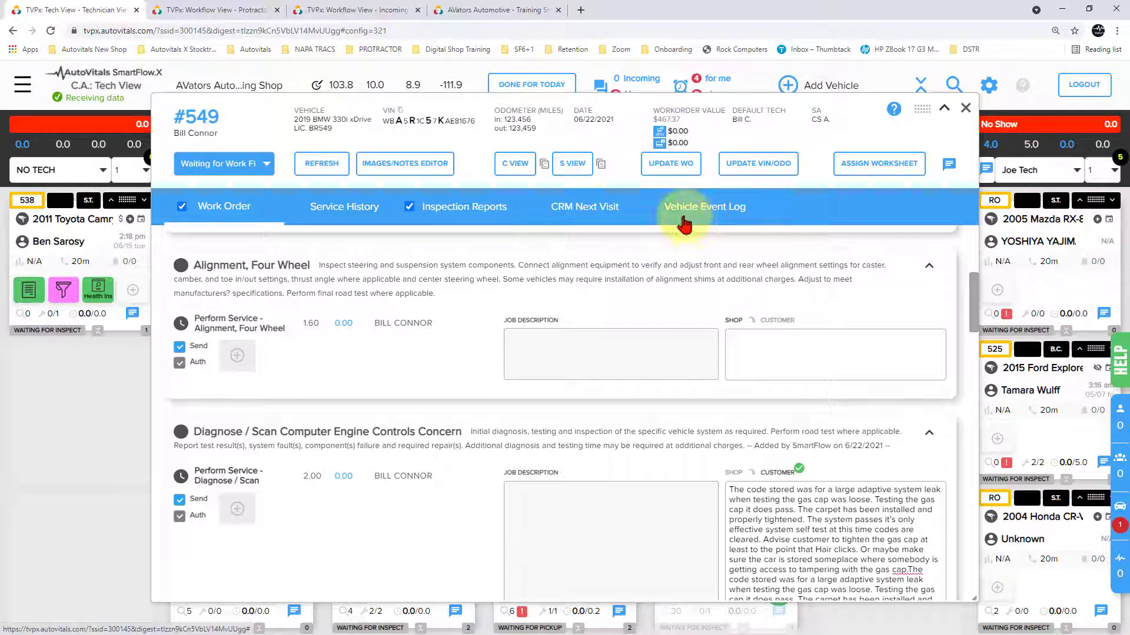
Step: Look over the 2019 BMW's job reminders for the CRM next visit and open the customer's service reminder preview
click(590, 213)
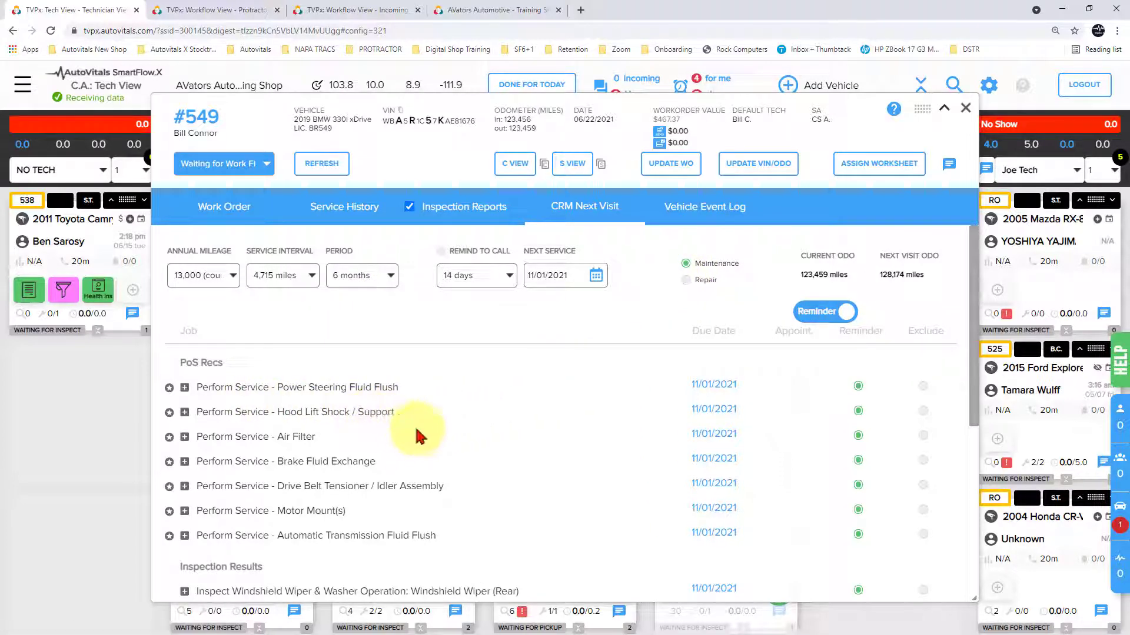
scroll(454, 434, down, 1)
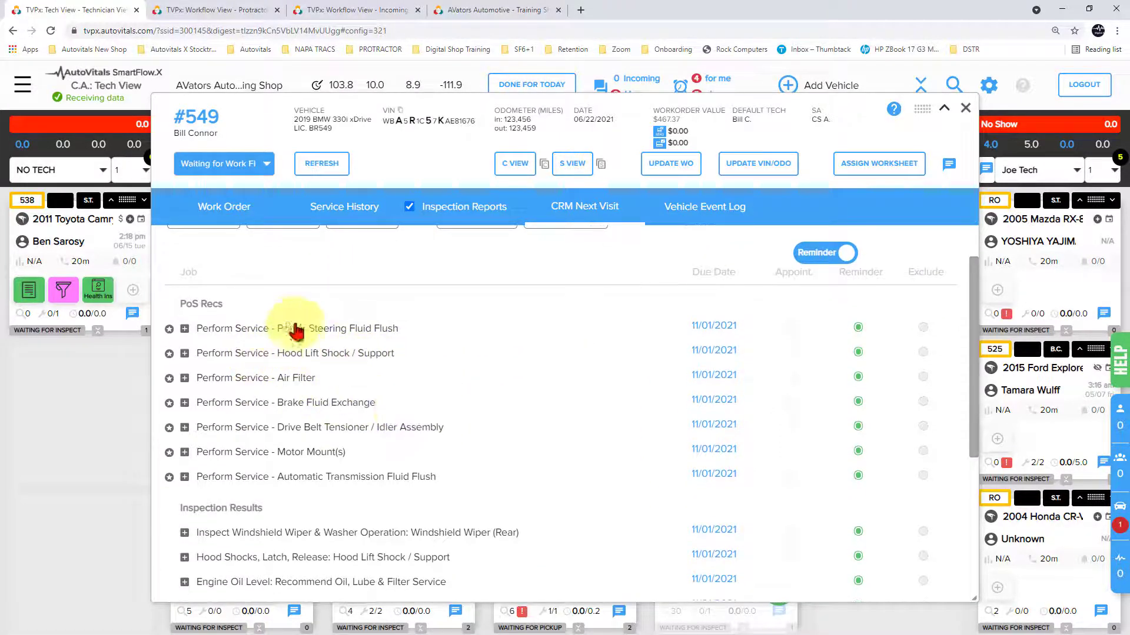
scroll(520, 463, down, 4)
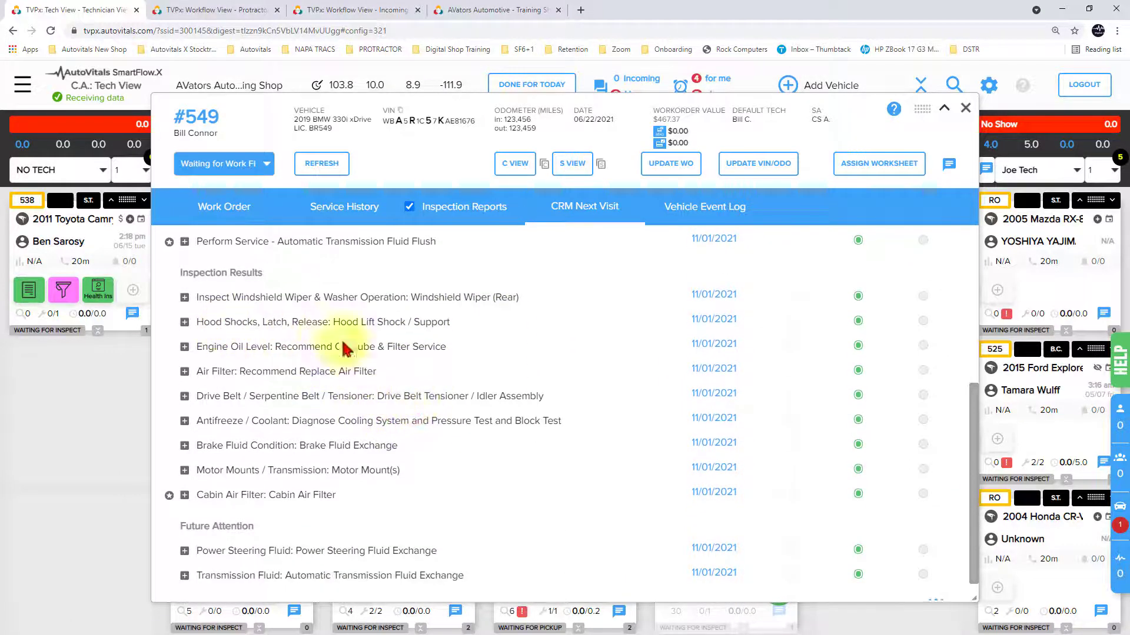
scroll(442, 424, down, 1)
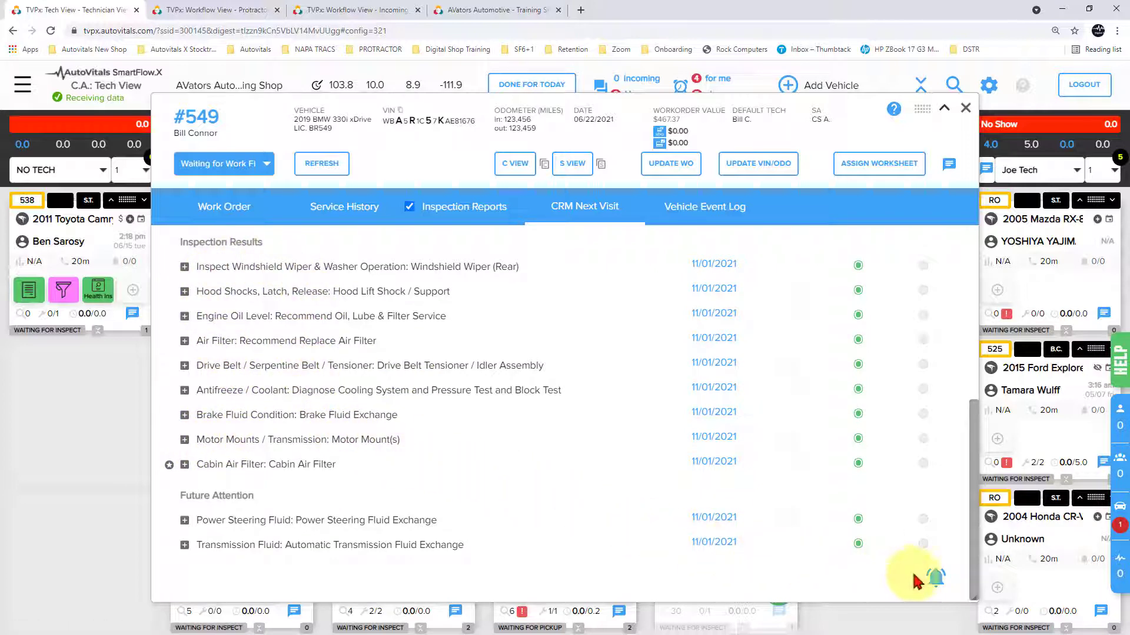
click(939, 582)
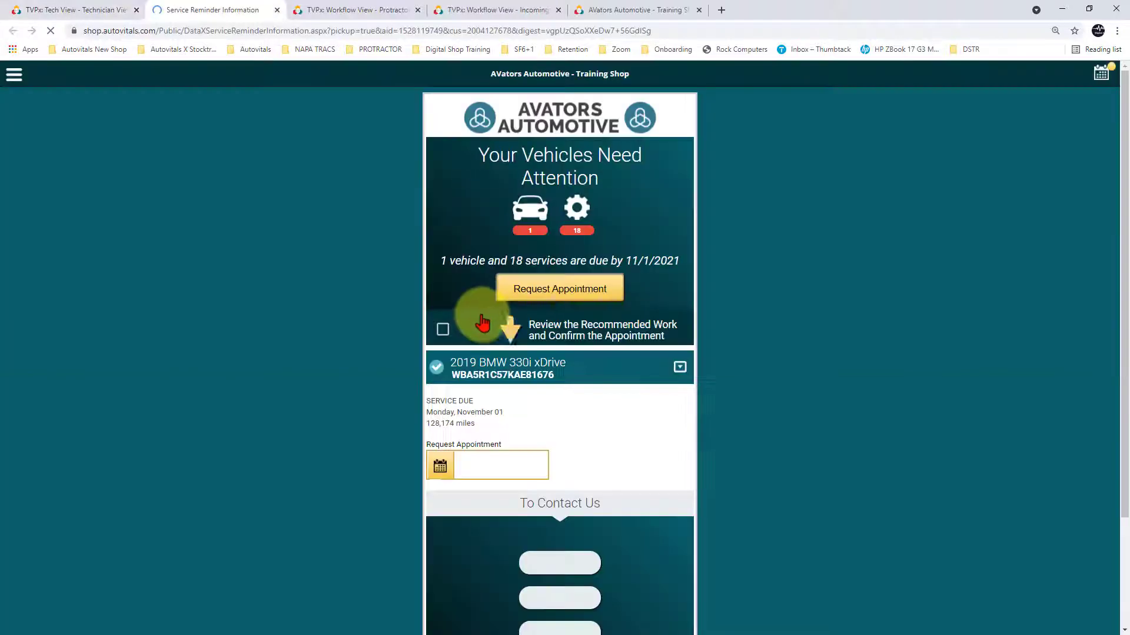
Step: Examine the reminder page's recommended actions, including the details of the Automatic Transmission Fluid Flush item
scroll(399, 321, down, 5)
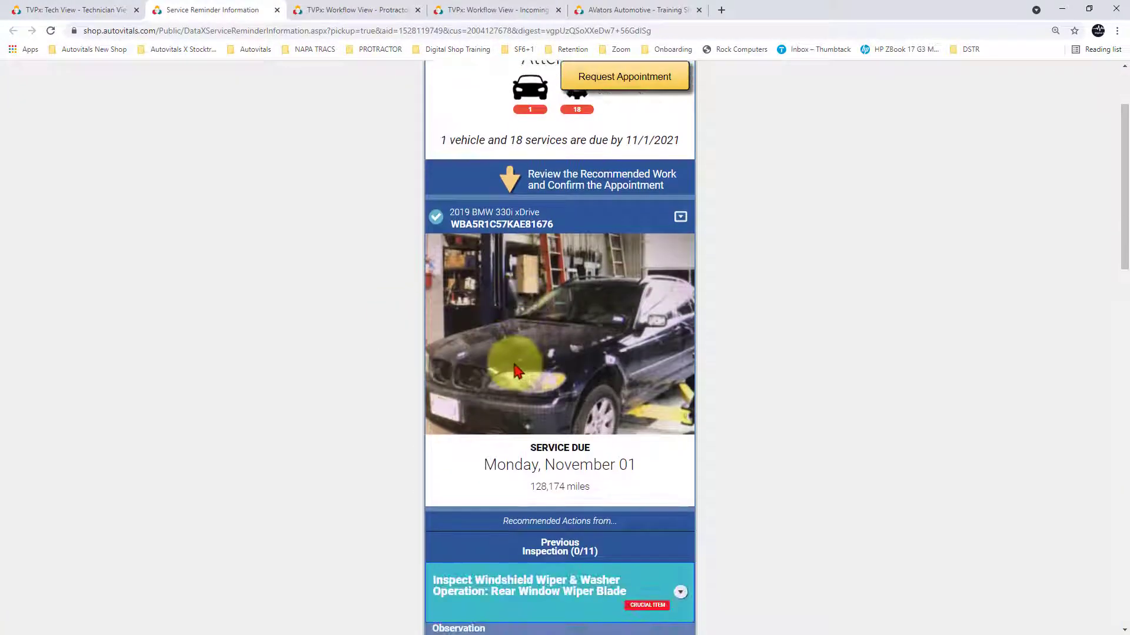
scroll(499, 355, down, 3)
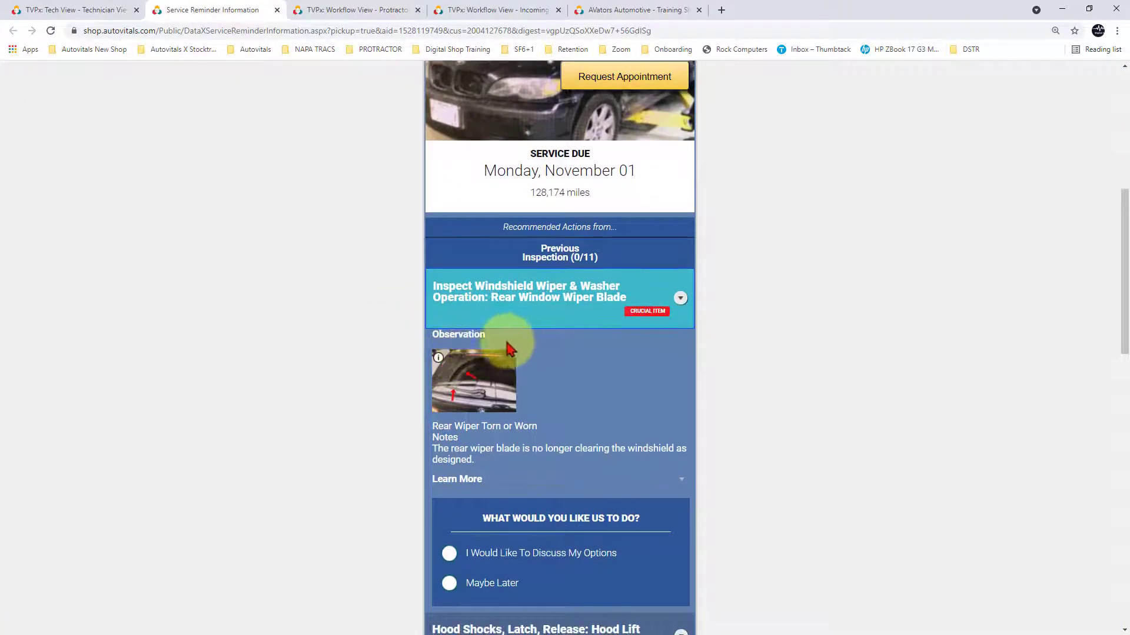
scroll(507, 346, down, 1)
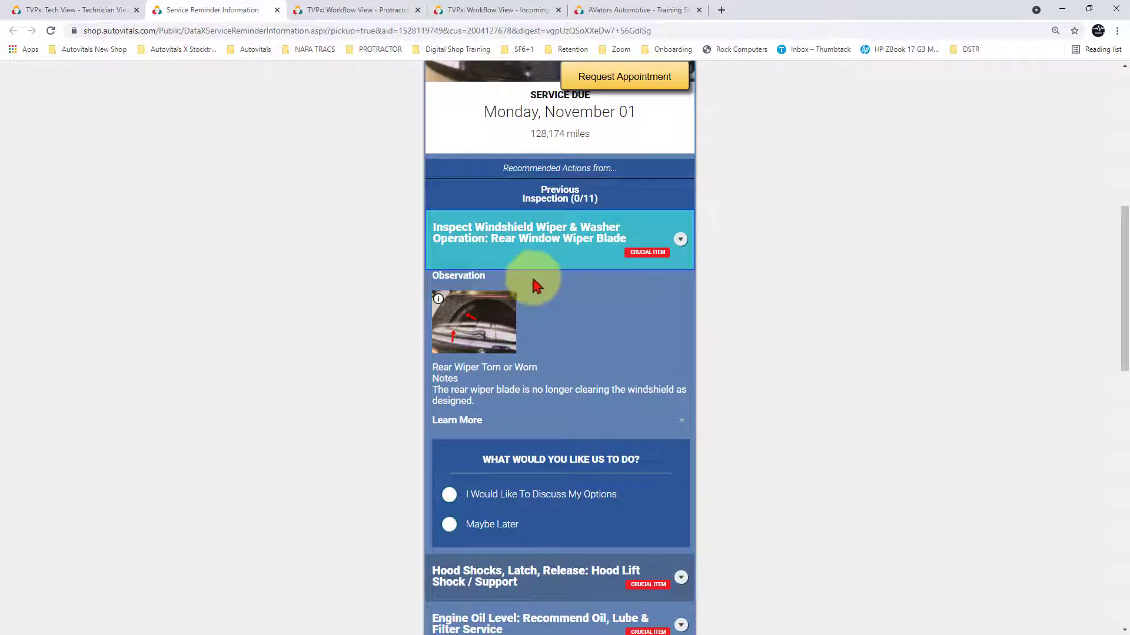
scroll(592, 285, down, 1)
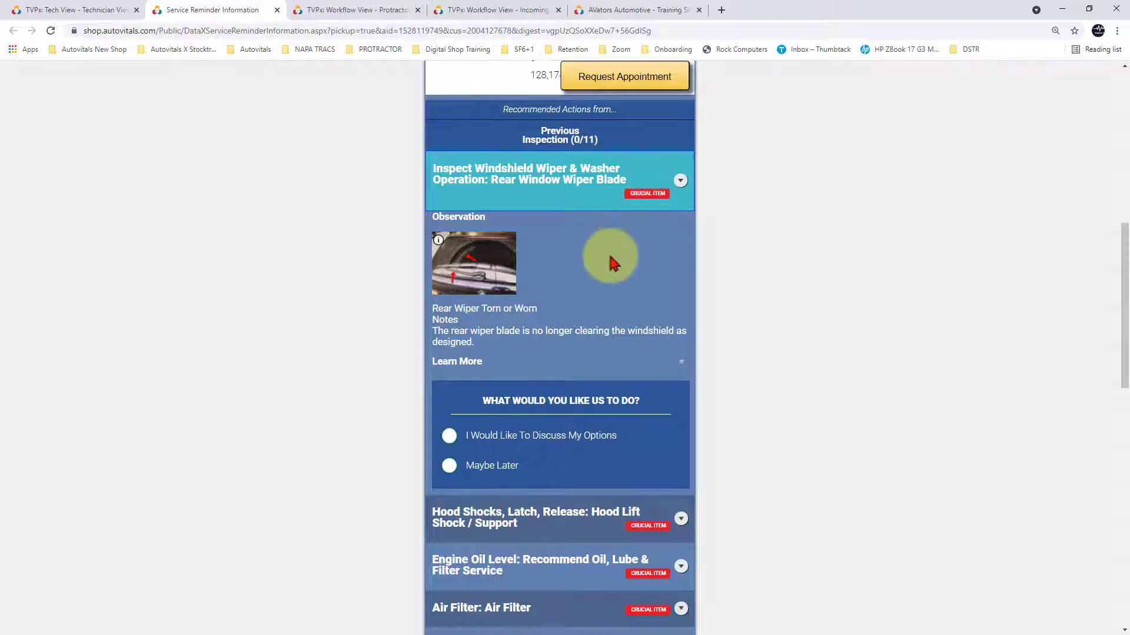
scroll(605, 252, down, 7)
scroll(572, 277, down, 2)
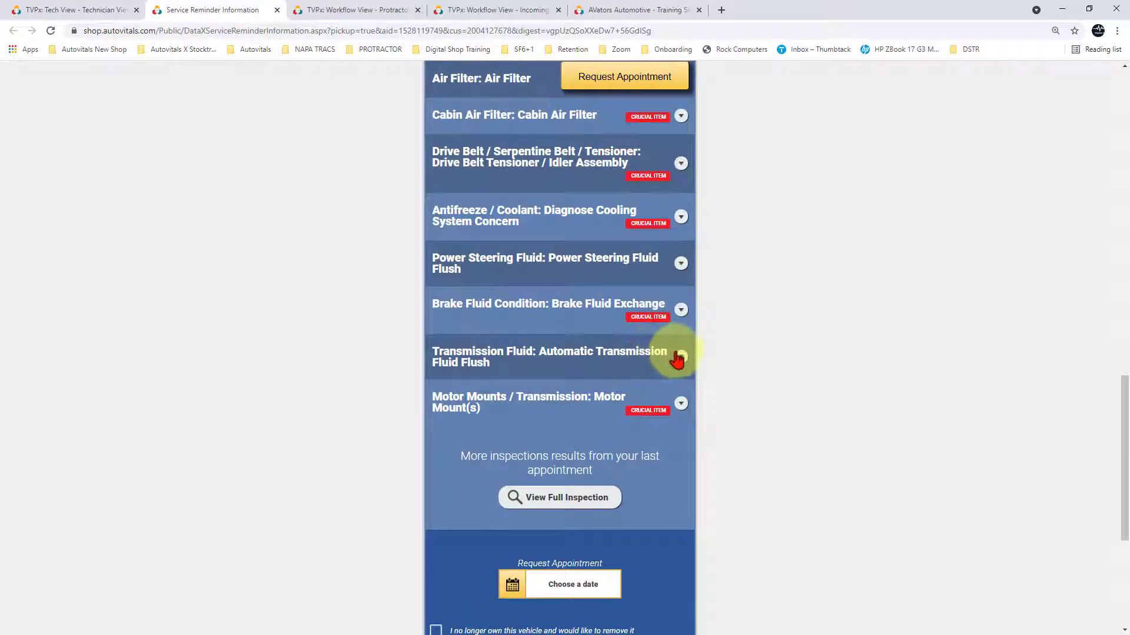
click(681, 357)
click(681, 357)
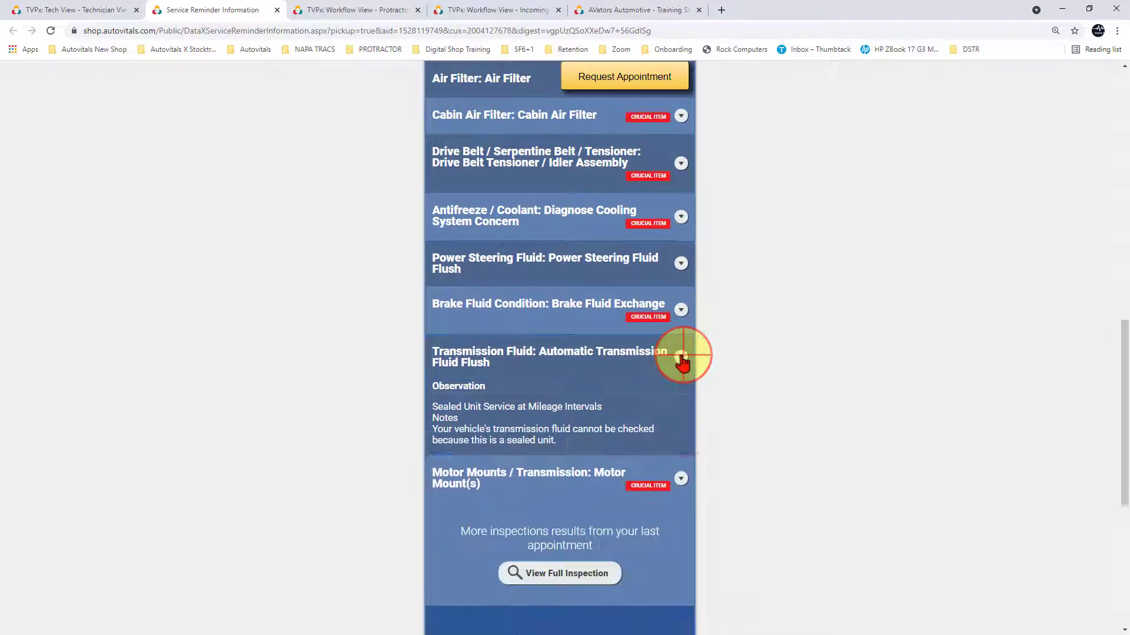
Step: View the Power Steering Fluid Flush and Drive Belt Tensioner / Idler Assembly photos at full size, and close the reminder page
click(553, 259)
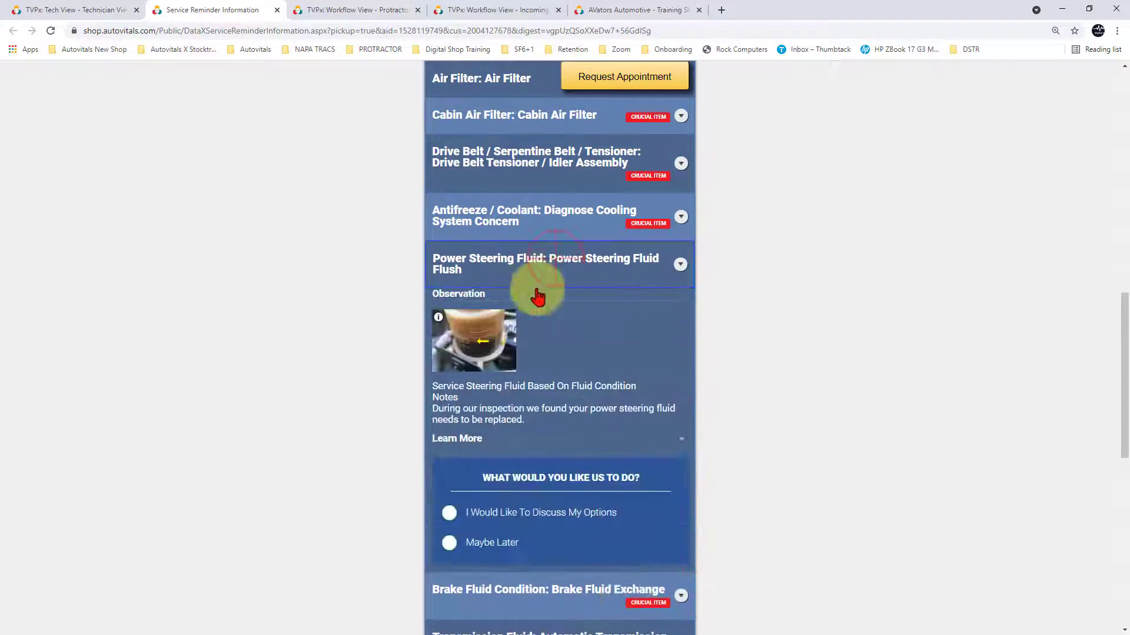
click(481, 340)
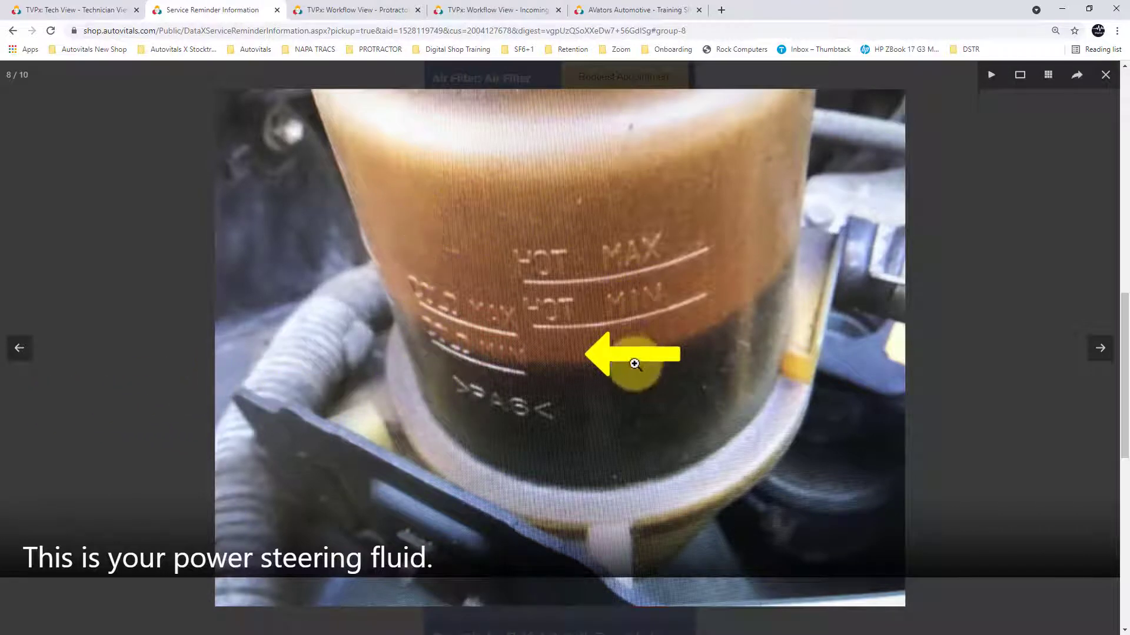
click(146, 444)
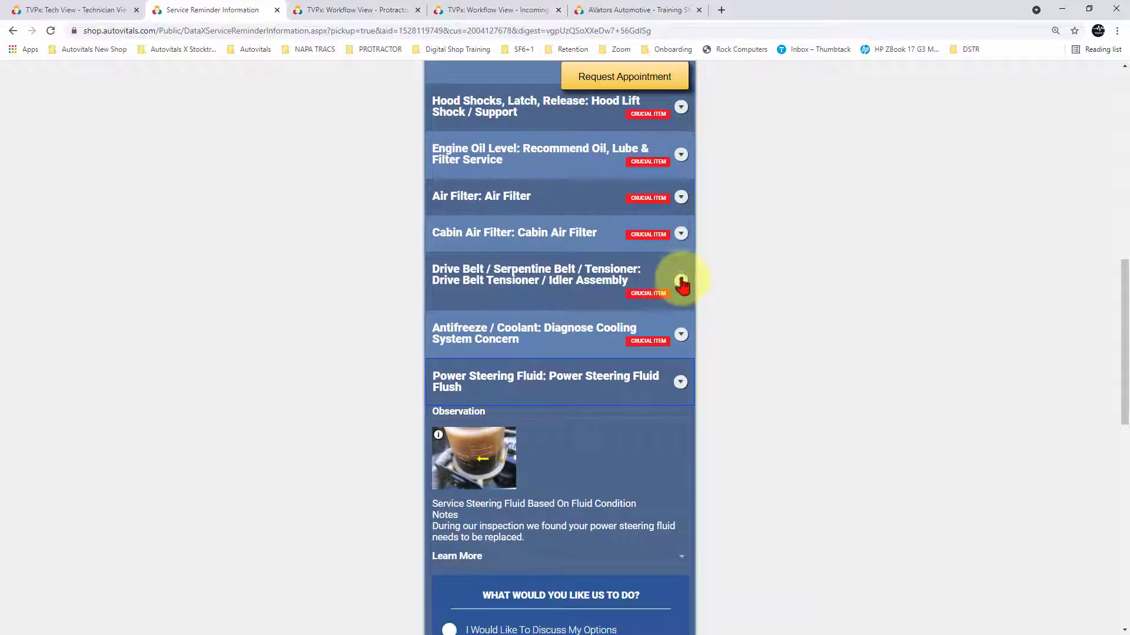
click(680, 280)
click(454, 382)
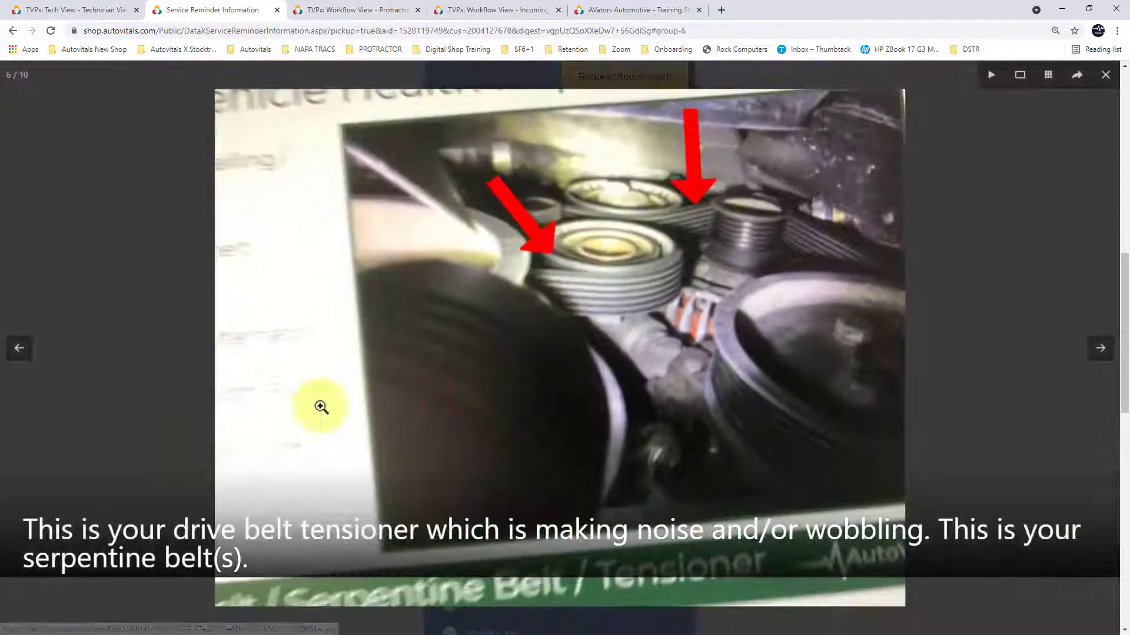
click(165, 434)
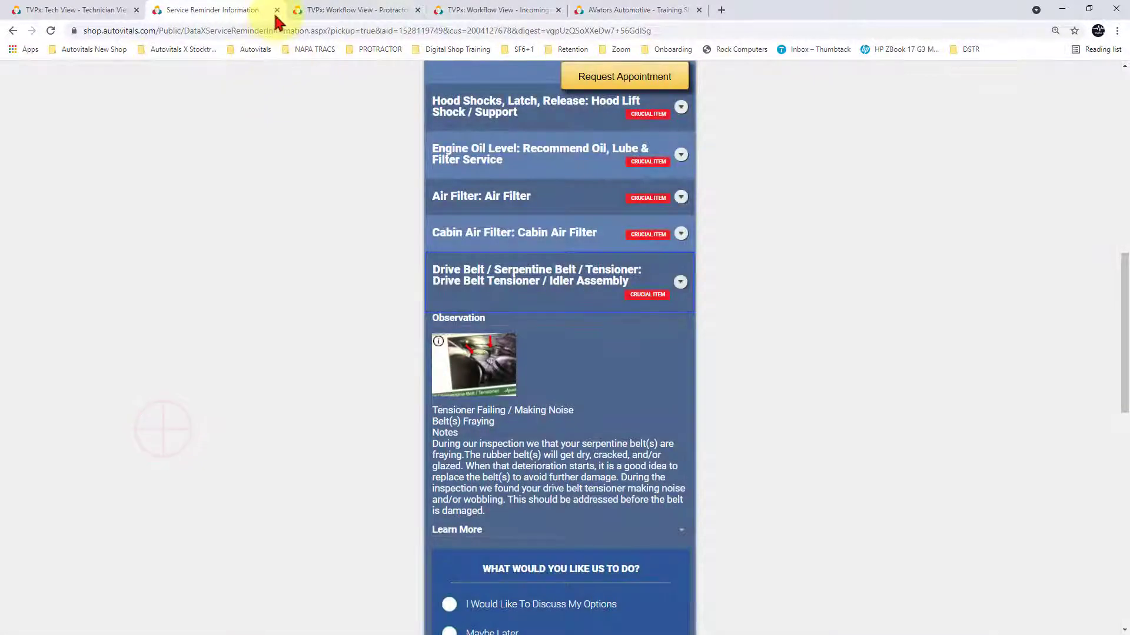
click(277, 11)
Step: Set the 2019 BMW's workflow status to Waiting for Pickup and close its work order
click(224, 160)
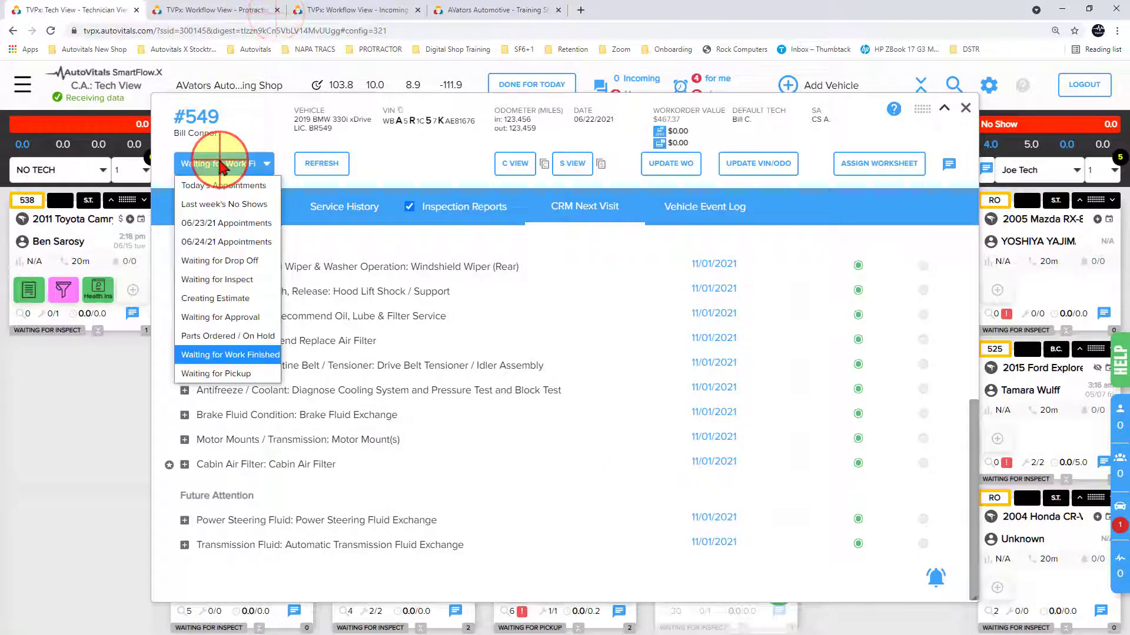
click(213, 372)
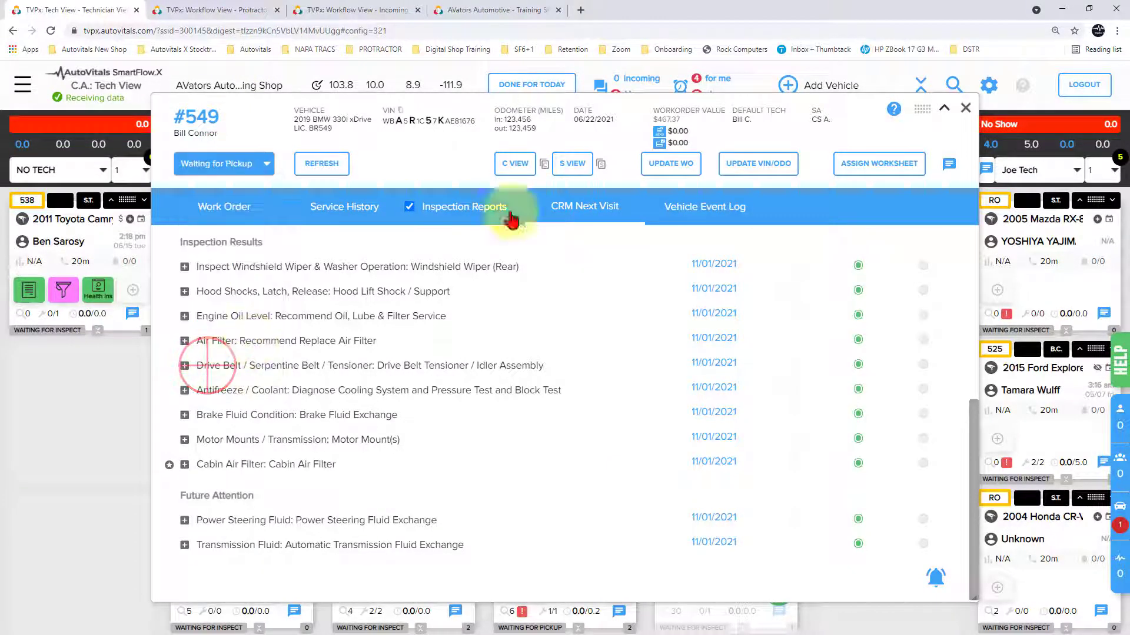
click(964, 111)
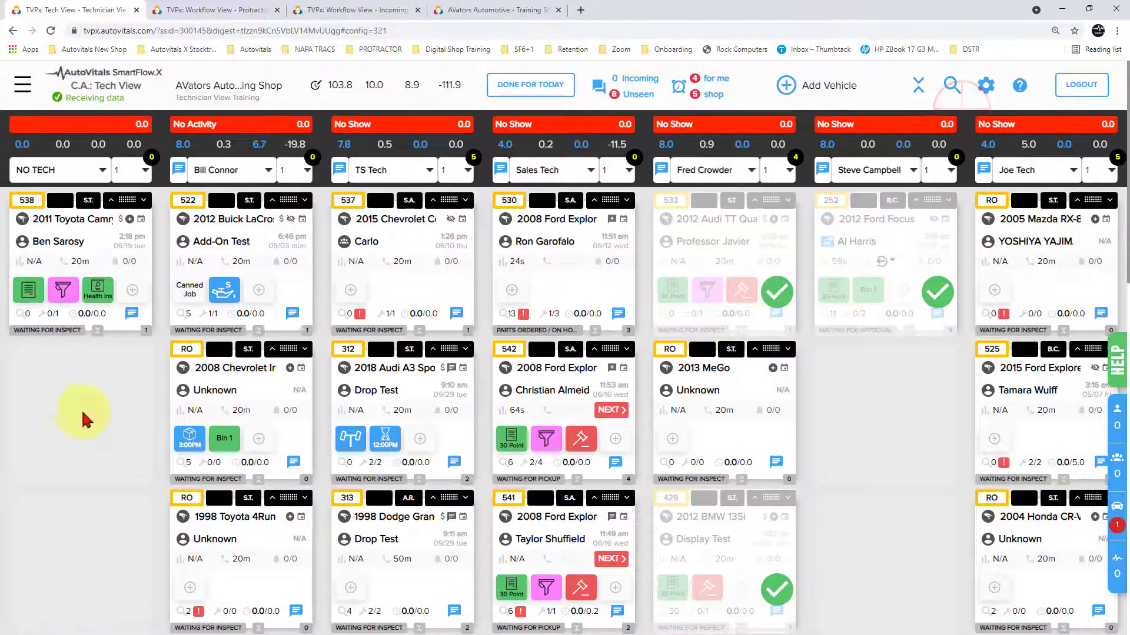
Step: Switch to Protractor and open the 2019 BMW 330i xDrive's work order
key(alt+Tab)
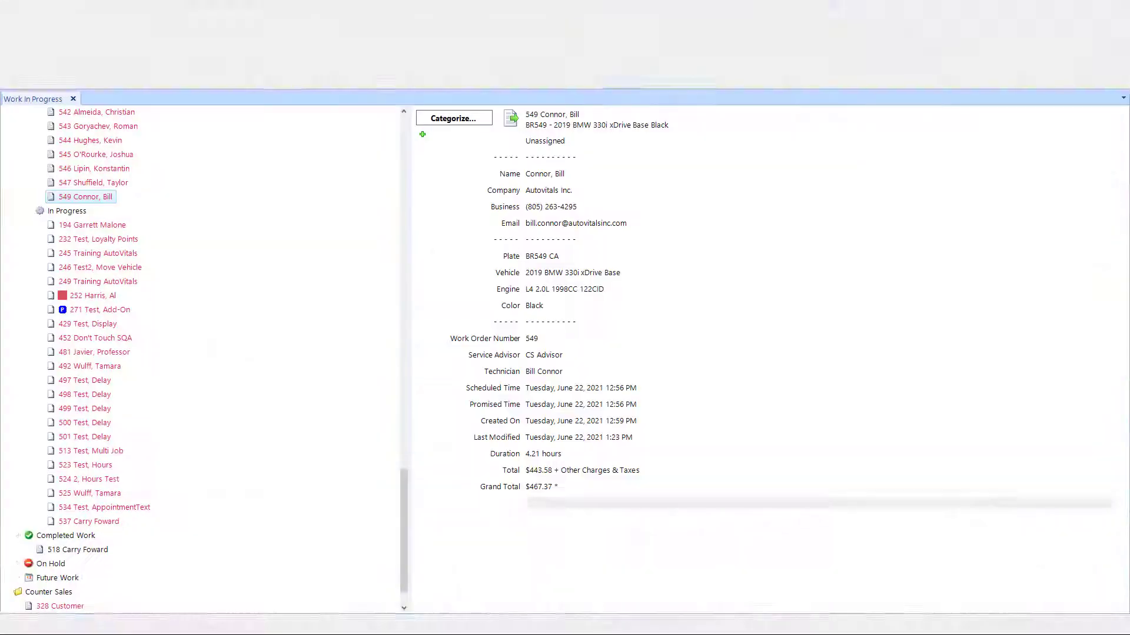
click(90, 201)
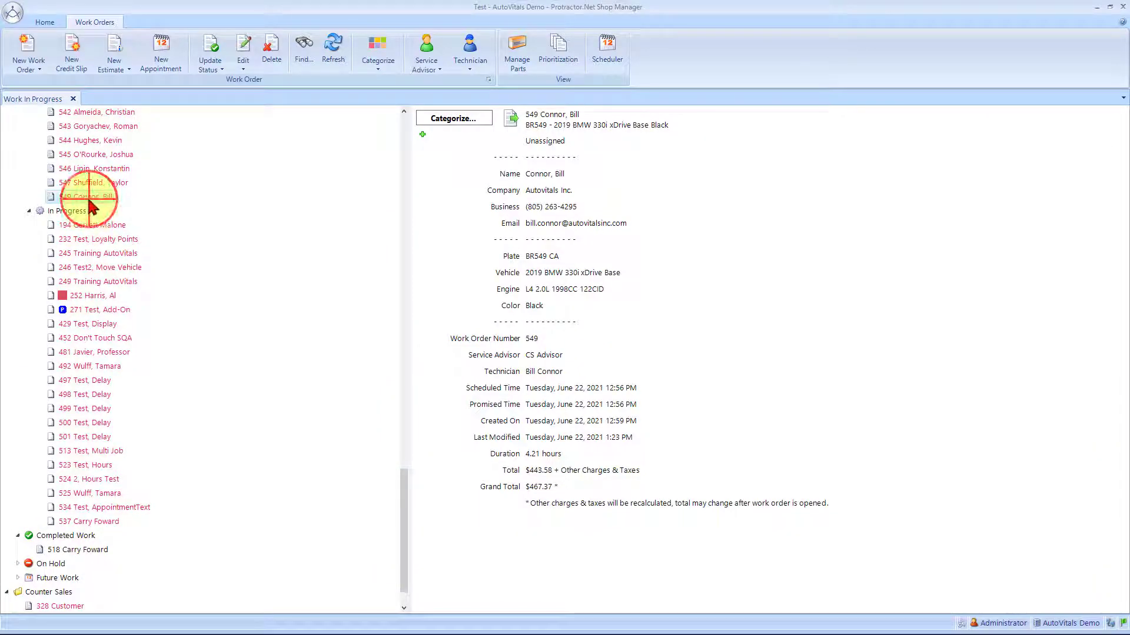
double_click(87, 197)
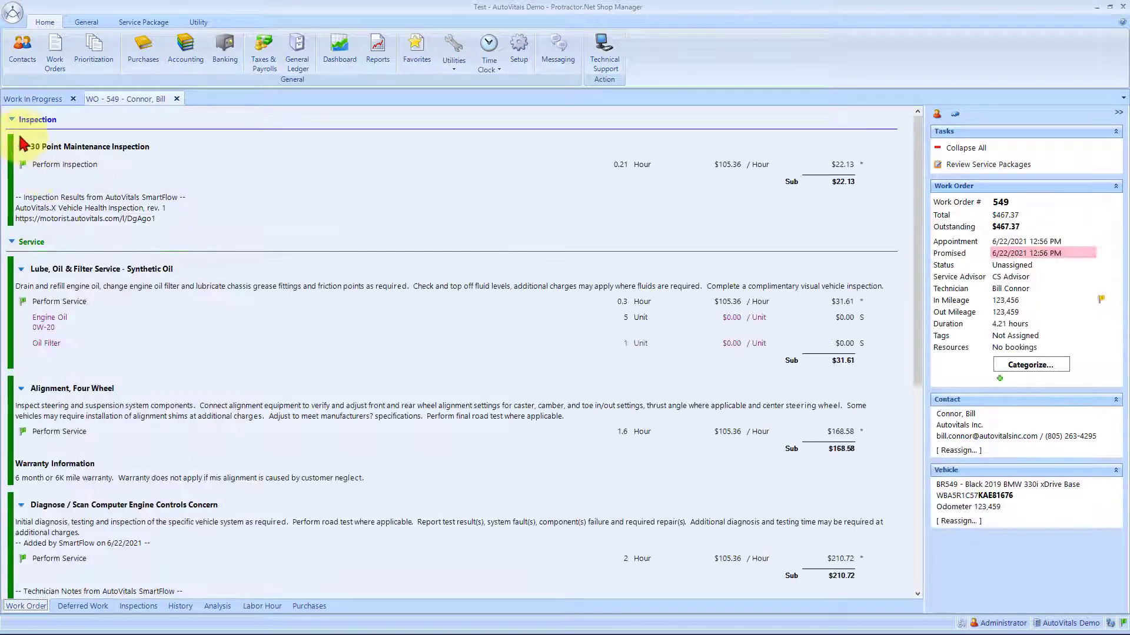
Step: Check which technician is assigned to the Alignment, Four Wheel labor line
scroll(24, 329, down, 5)
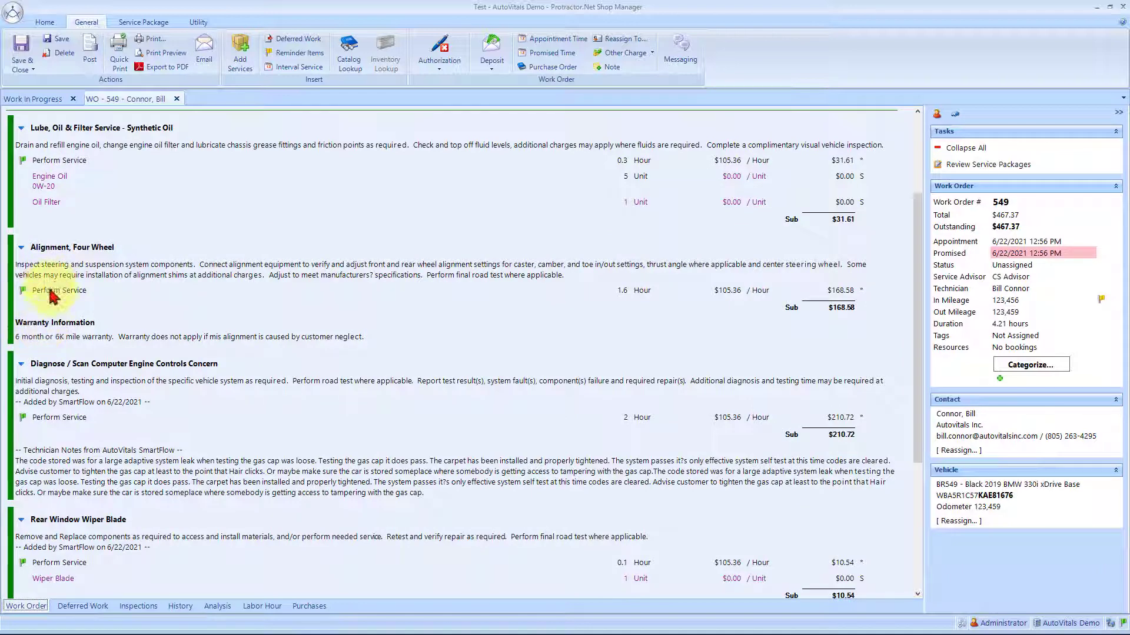
right_click(52, 290)
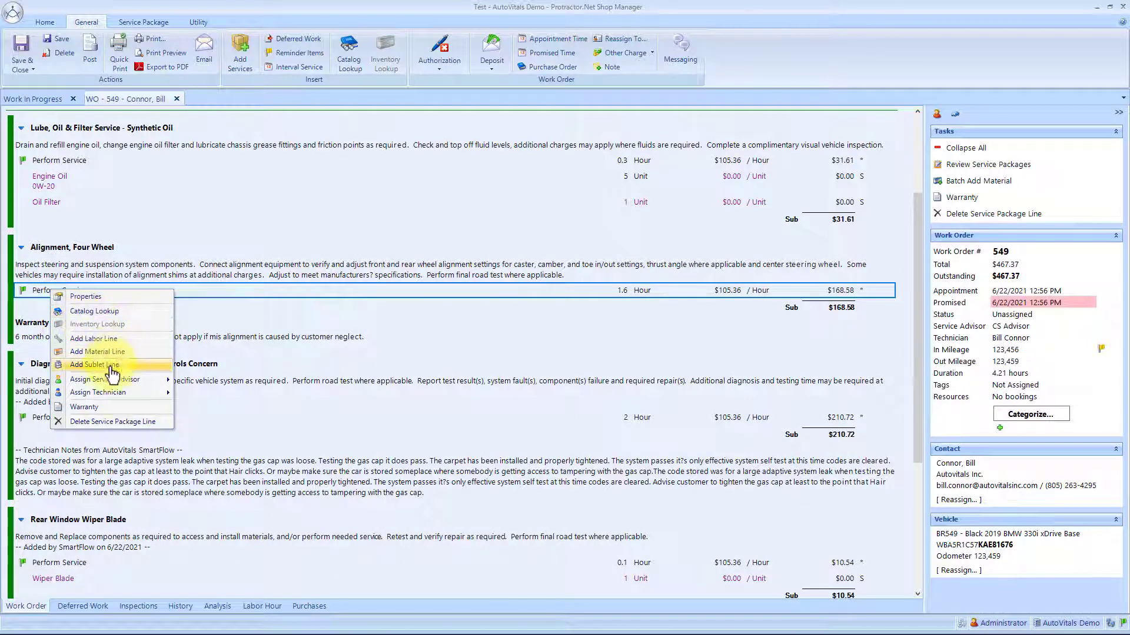
mouse_move(105, 398)
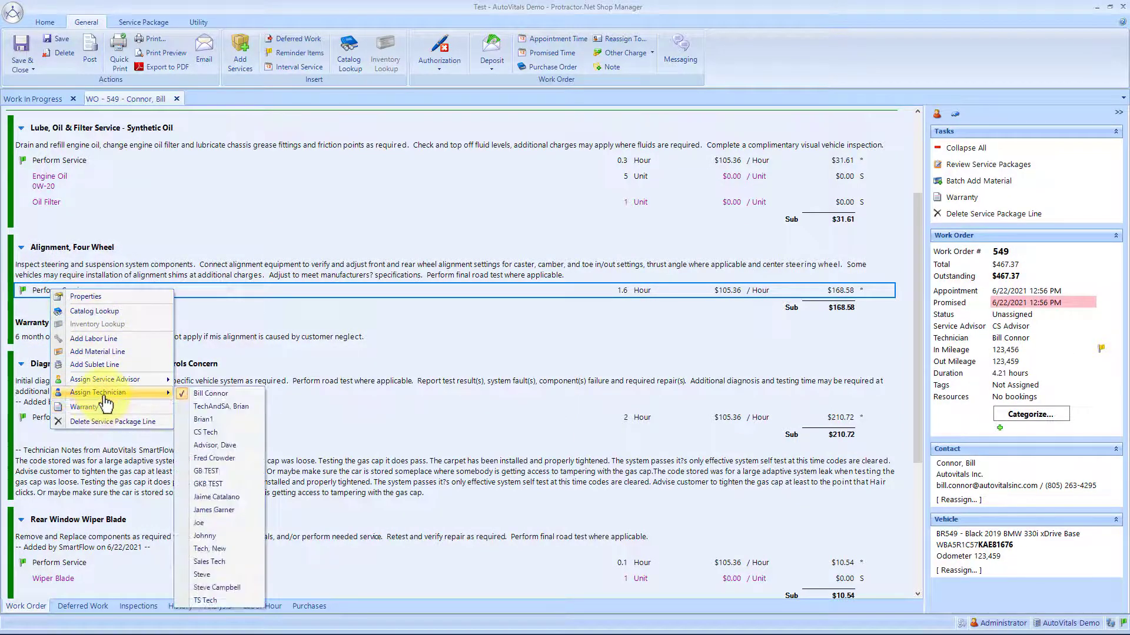
click(450, 427)
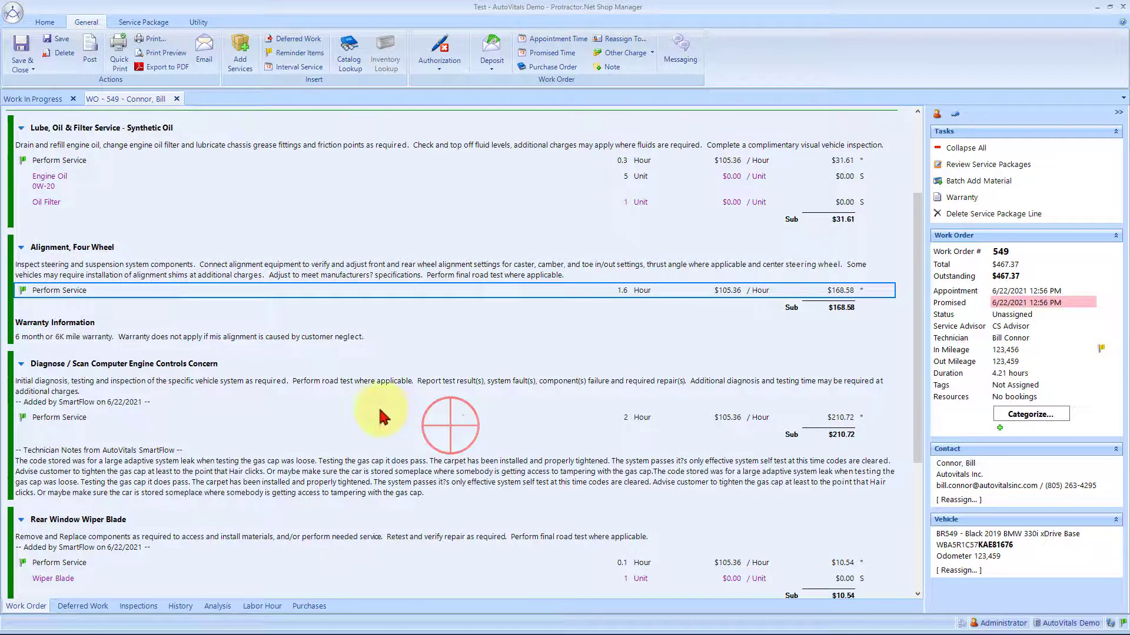
Step: Look over the transferred technician notes and check which technician is assigned to the Diagnose Cooling System Concern labor line
scroll(330, 395, down, 3)
scroll(19, 318, down, 1)
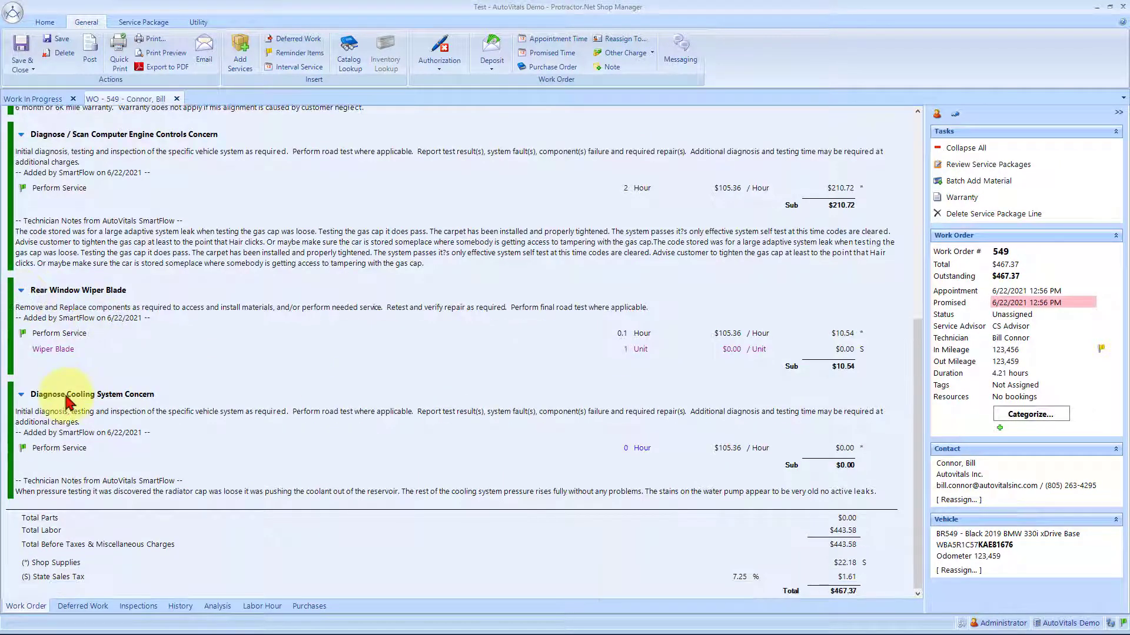
right_click(51, 448)
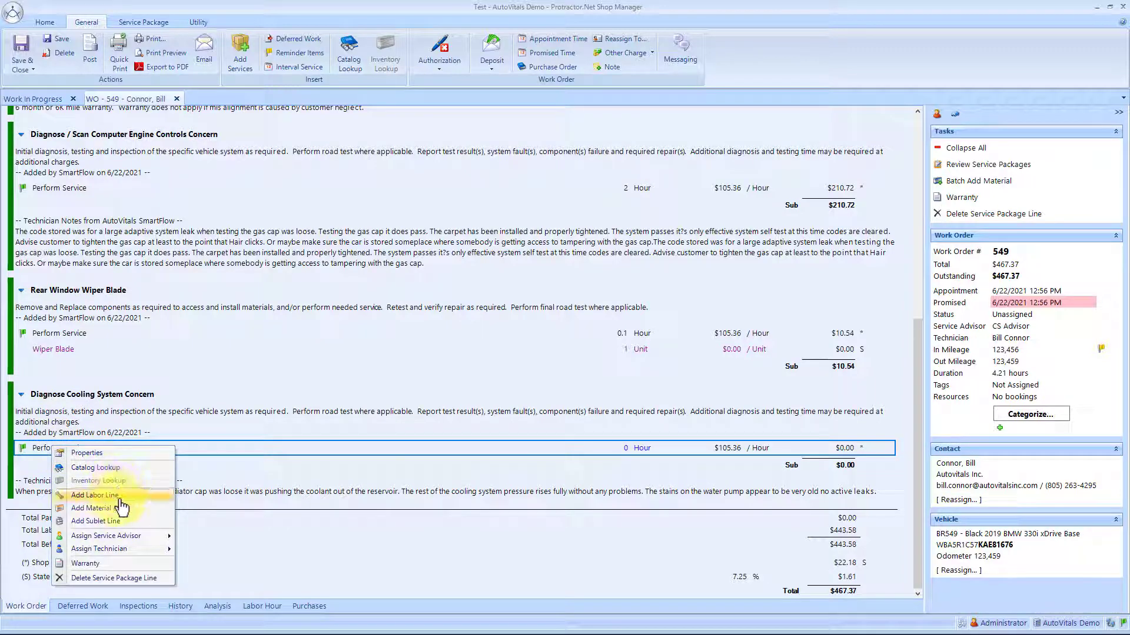
mouse_move(100, 551)
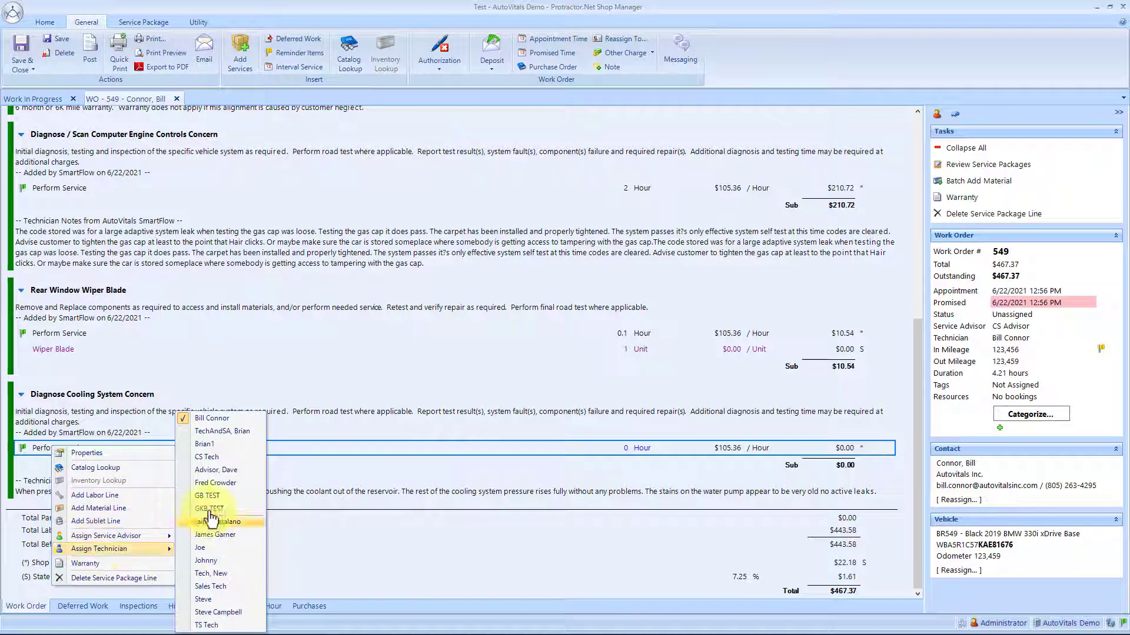
click(393, 352)
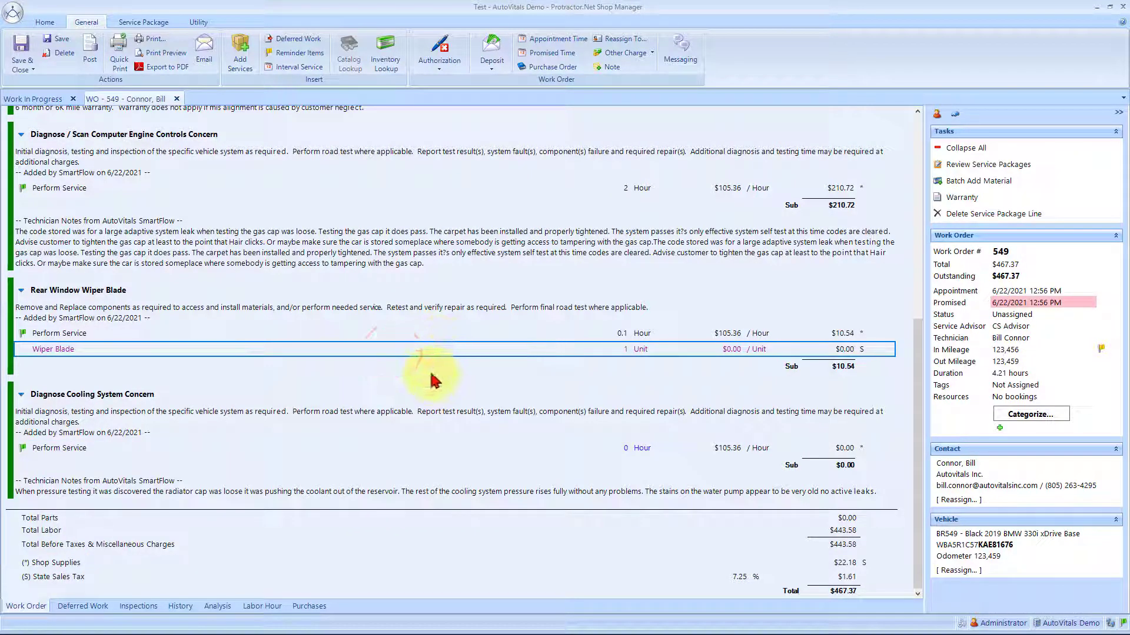
Step: Save and close the 2019 BMW's work order with the status Work Completed
click(34, 71)
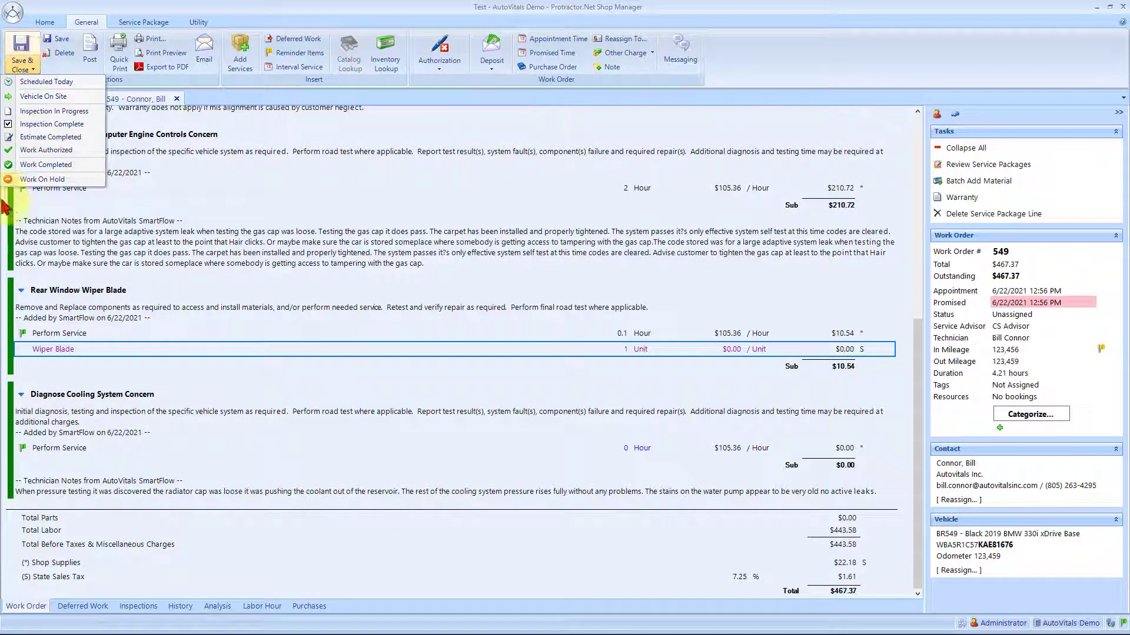
click(24, 181)
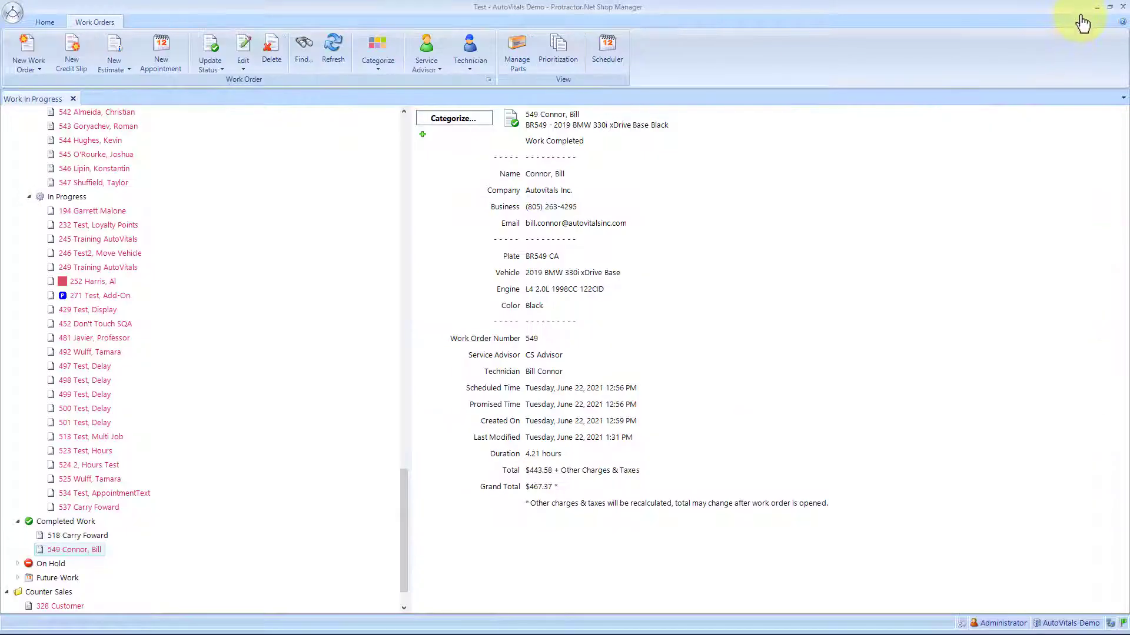
Step: Return to the SmartFlow Workflow View and find the 2019 BMW's card under Waiting for Pickup
click(1094, 7)
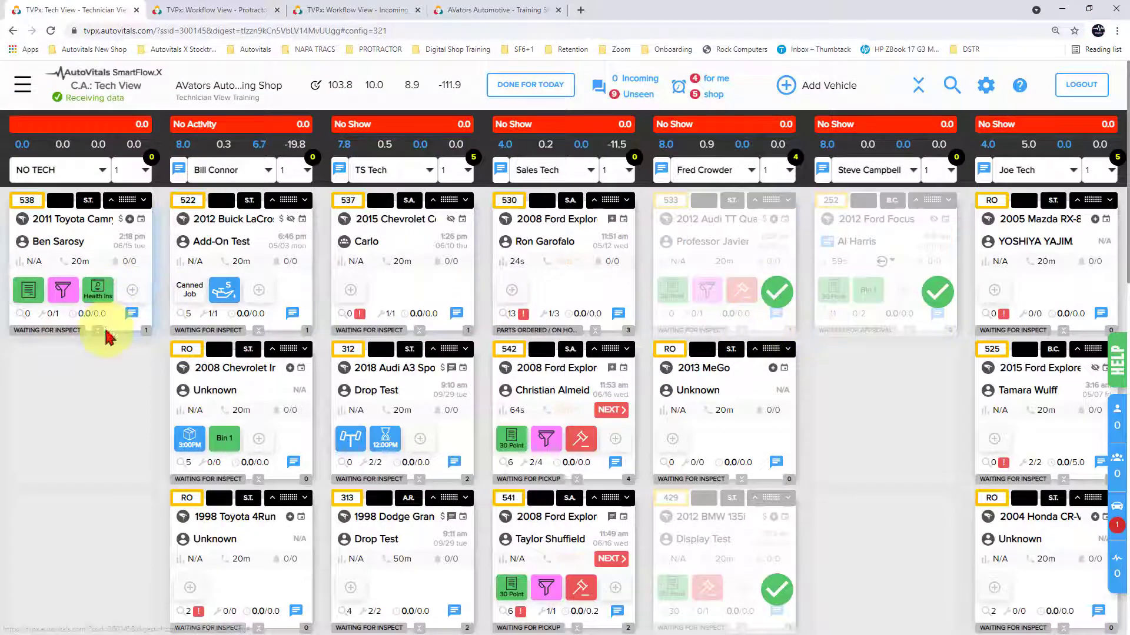
click(187, 18)
scroll(789, 398, down, 3)
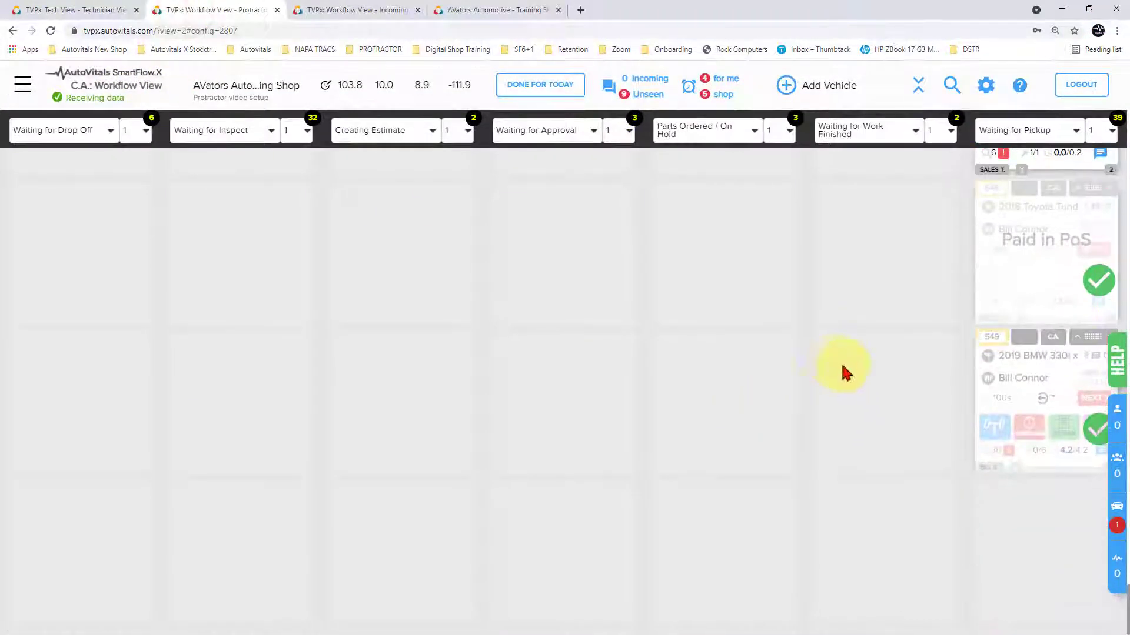